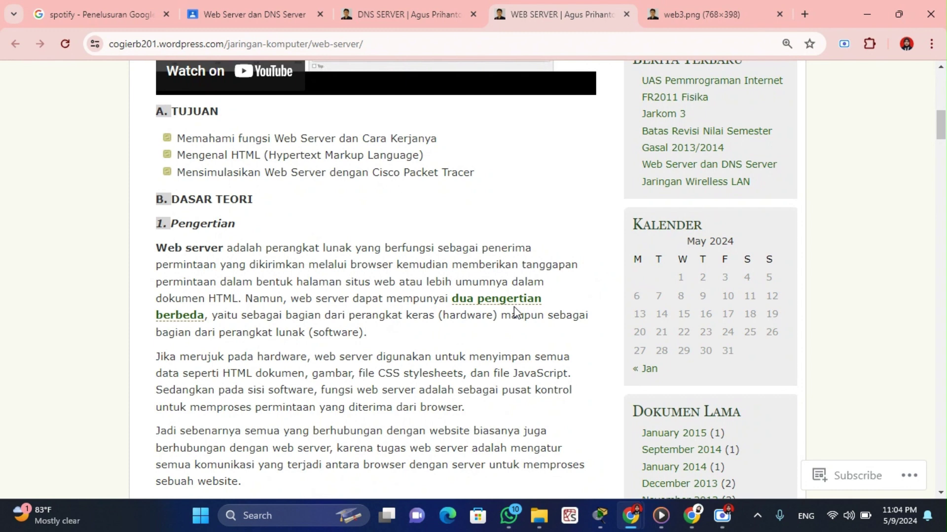
- Read the article's sections on what a web server is, its hardware and software functions, and the table of web server products
{"action": "scroll", "coordinate": [255, 387], "scroll_direction": "down", "scroll_amount": 3}
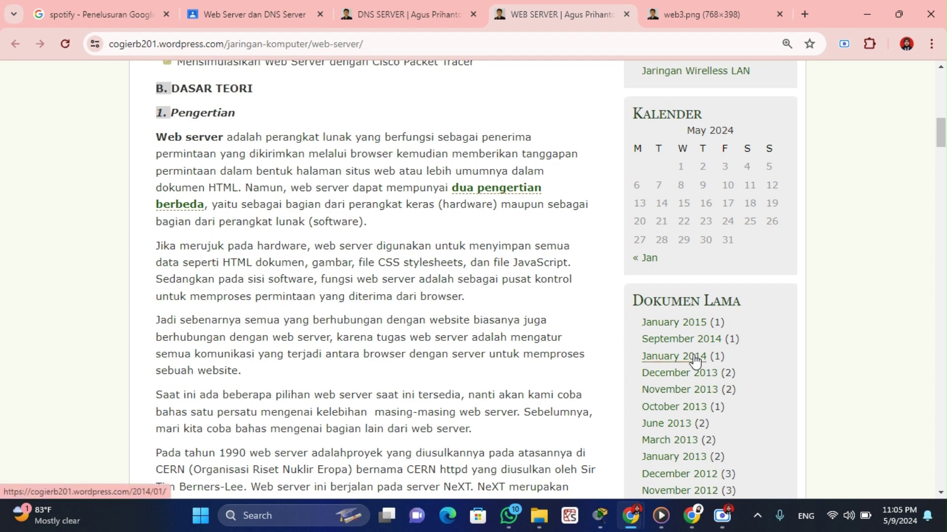
{"action": "left_click_drag", "start_coordinate": [943, 140], "coordinate": [943, 225]}
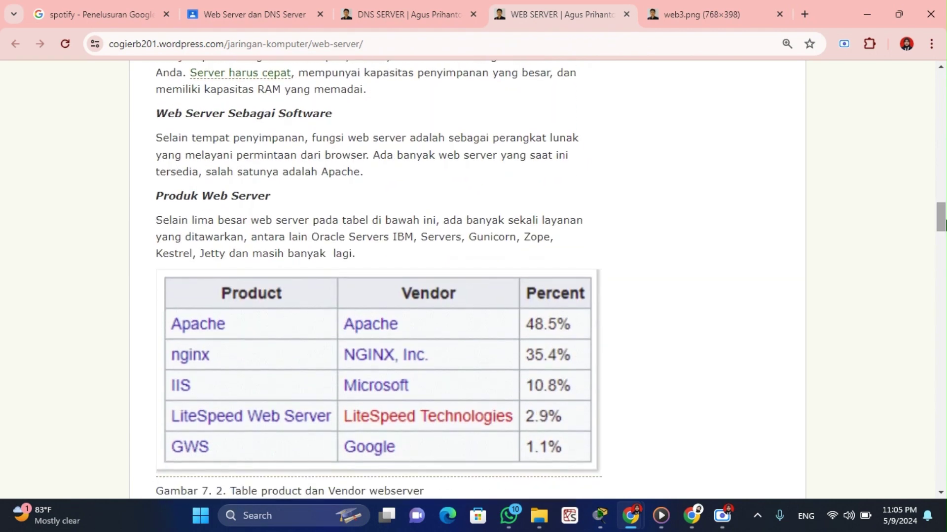
{"action": "left_click_drag", "start_coordinate": [944, 224], "coordinate": [944, 225]}
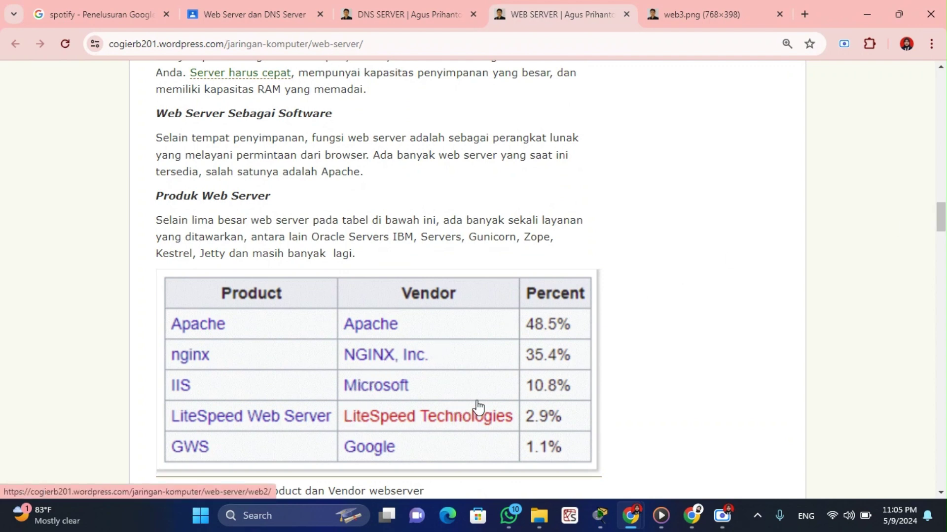
{"action": "left_click_drag", "start_coordinate": [942, 223], "coordinate": [942, 190]}
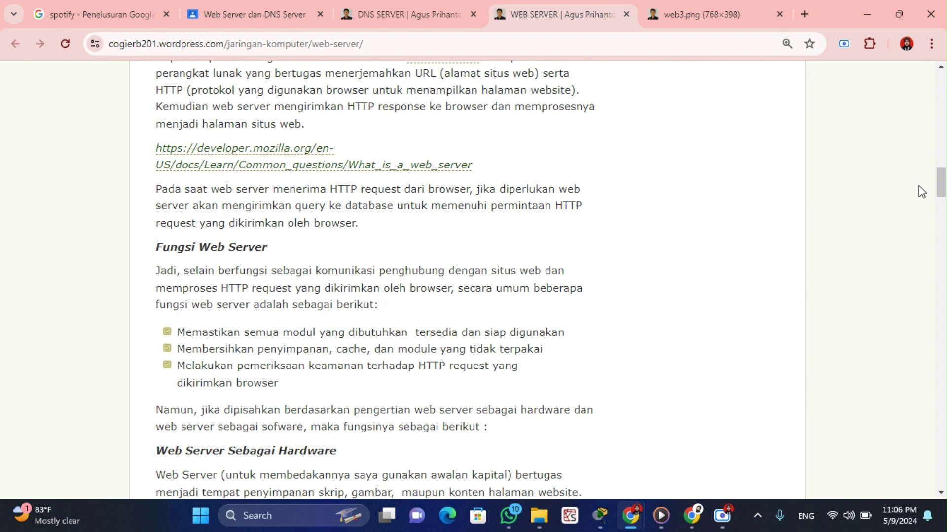
{"action": "left_click_drag", "start_coordinate": [942, 187], "coordinate": [943, 206]}
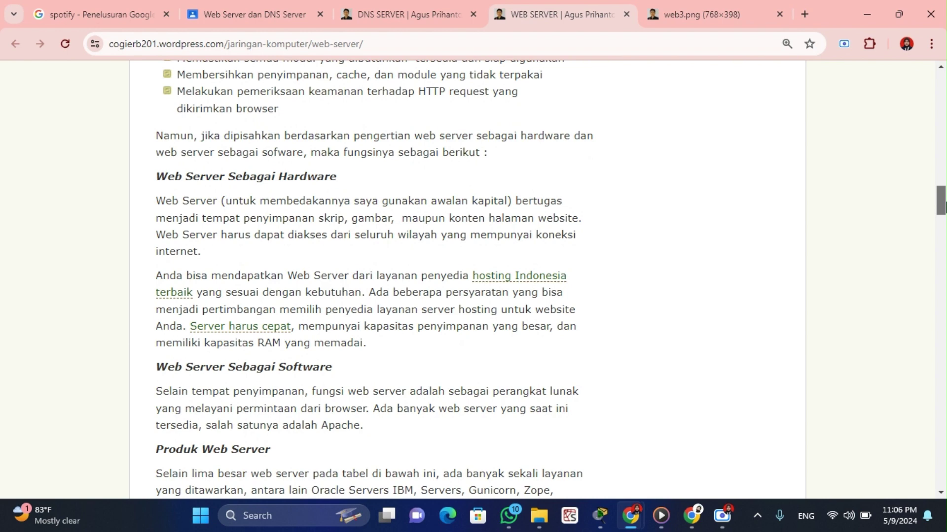
{"action": "left_click_drag", "start_coordinate": [943, 206], "coordinate": [943, 216]}
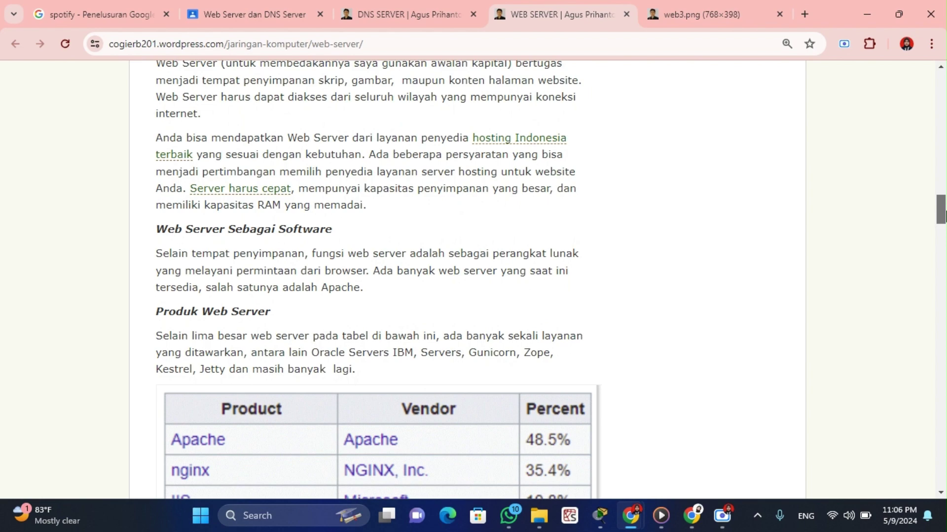
{"action": "left_click_drag", "start_coordinate": [942, 216], "coordinate": [942, 242]}
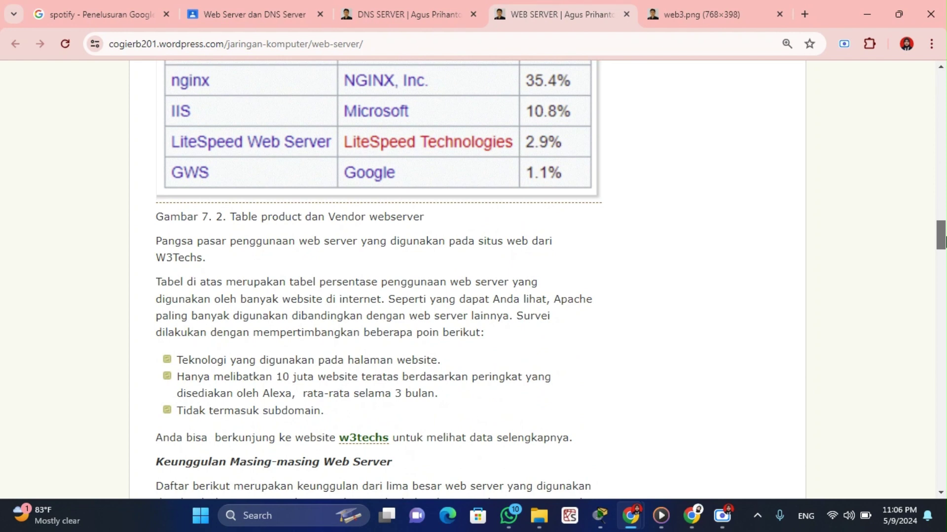
{"action": "left_click_drag", "start_coordinate": [943, 242], "coordinate": [943, 257]}
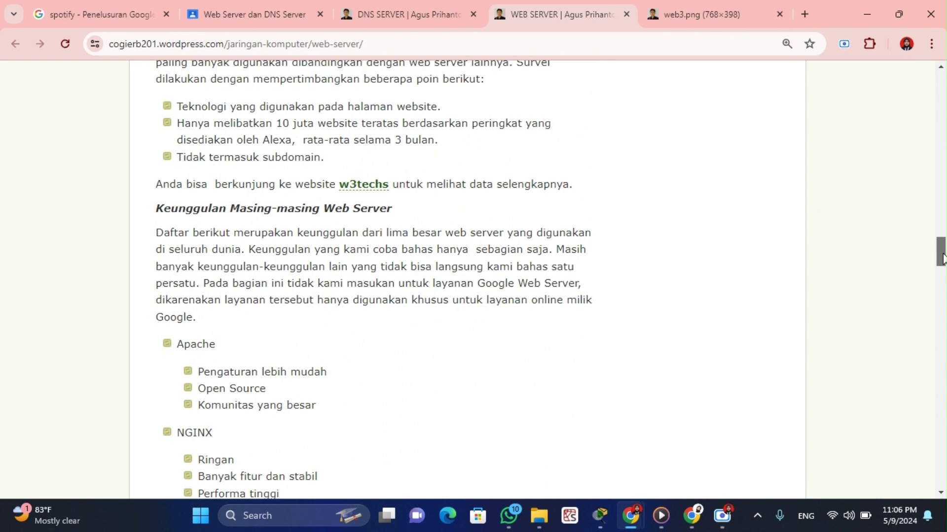
- Read the article's sections on web server advantages, where to get the service, HTML, HTTP and HTTPS, and the experiment scenario
{"action": "left_click_drag", "start_coordinate": [943, 257], "coordinate": [943, 271]}
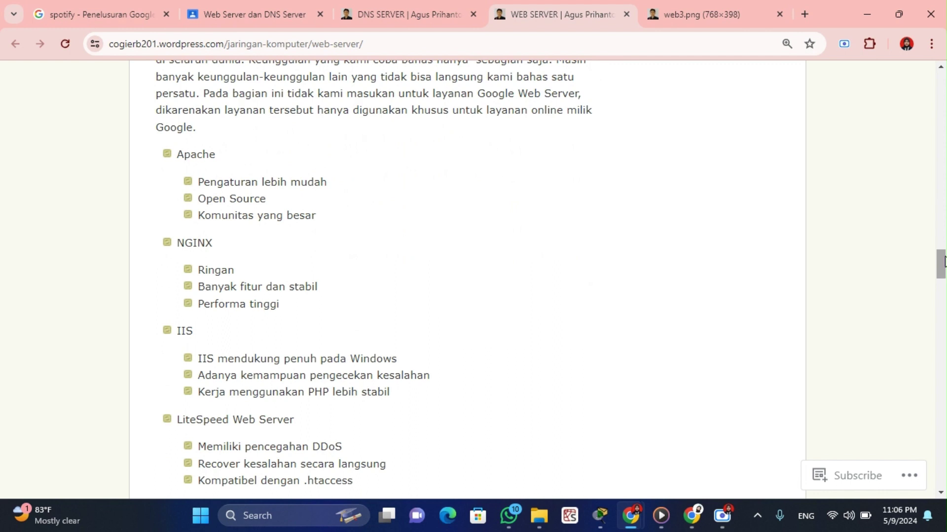
{"action": "scroll", "coordinate": [942, 271], "scroll_direction": "down", "scroll_amount": 2}
{"action": "left_click_drag", "start_coordinate": [943, 270], "coordinate": [943, 271]}
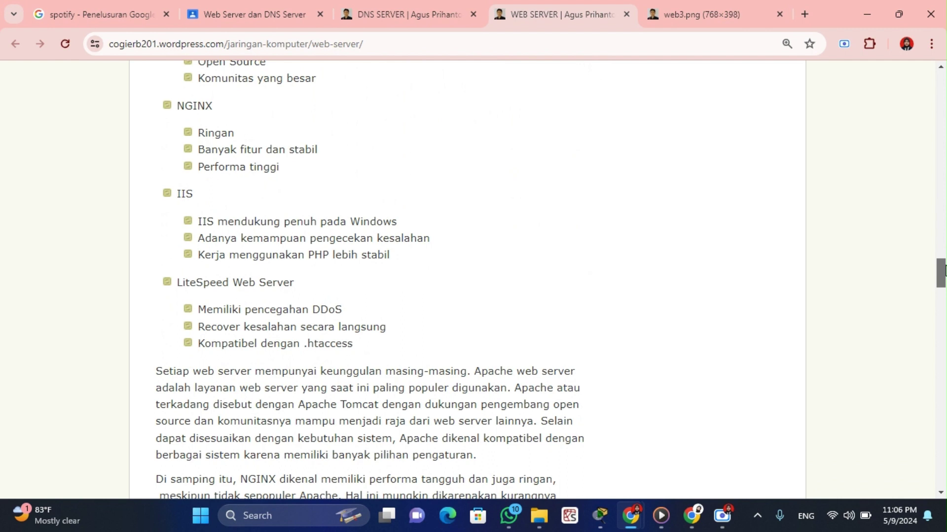
{"action": "left_click_drag", "start_coordinate": [942, 270], "coordinate": [942, 271]}
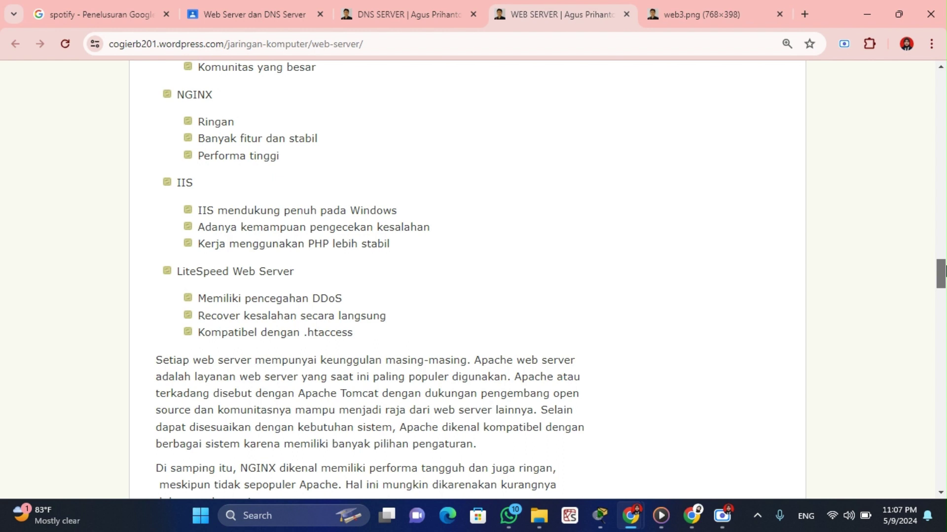
{"action": "left_click_drag", "start_coordinate": [942, 270], "coordinate": [942, 273]}
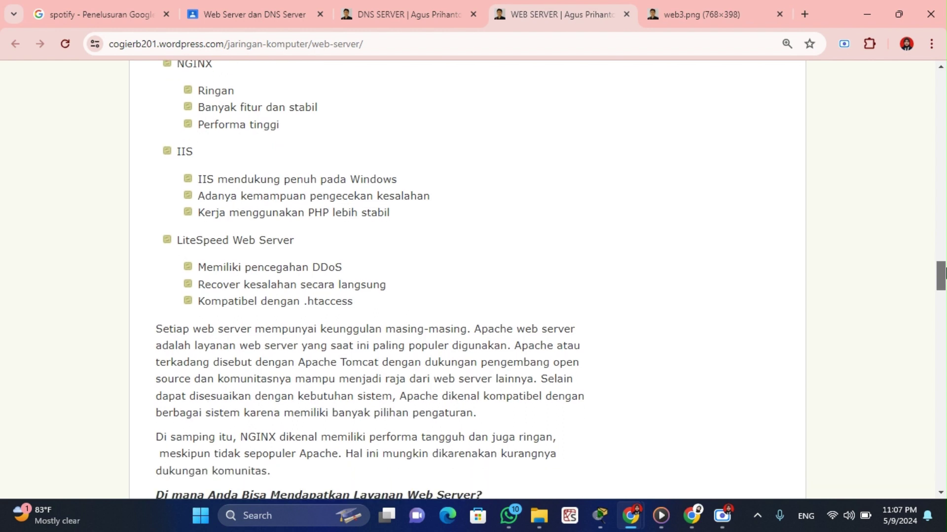
{"action": "left_click_drag", "start_coordinate": [942, 270], "coordinate": [943, 280]}
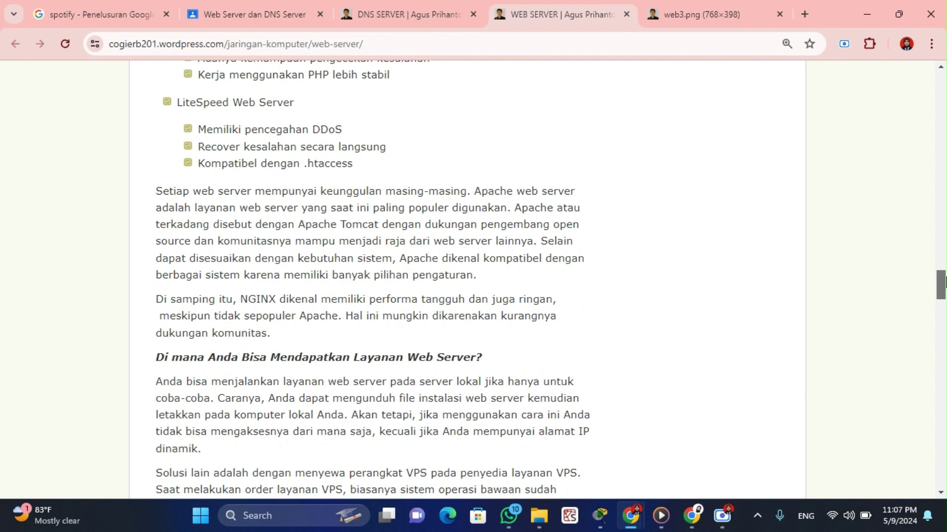
{"action": "left_click_drag", "start_coordinate": [944, 281], "coordinate": [945, 318]}
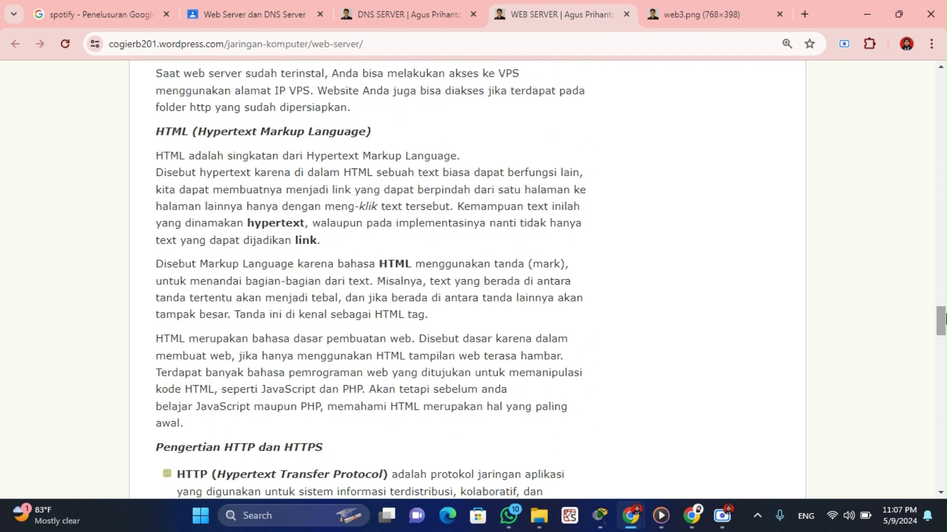
{"action": "left_click_drag", "start_coordinate": [944, 323], "coordinate": [944, 343]}
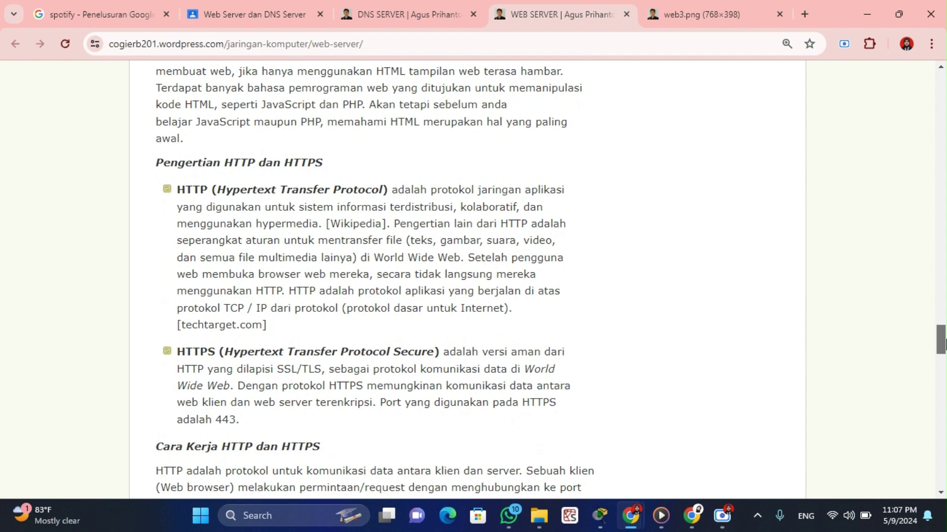
{"action": "left_click_drag", "start_coordinate": [942, 345], "coordinate": [942, 355]}
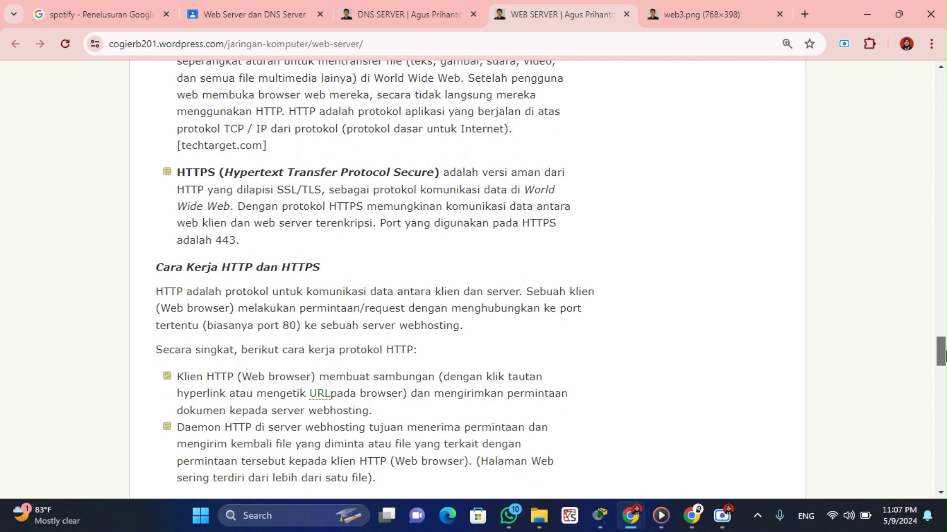
{"action": "left_click_drag", "start_coordinate": [943, 355], "coordinate": [942, 377]}
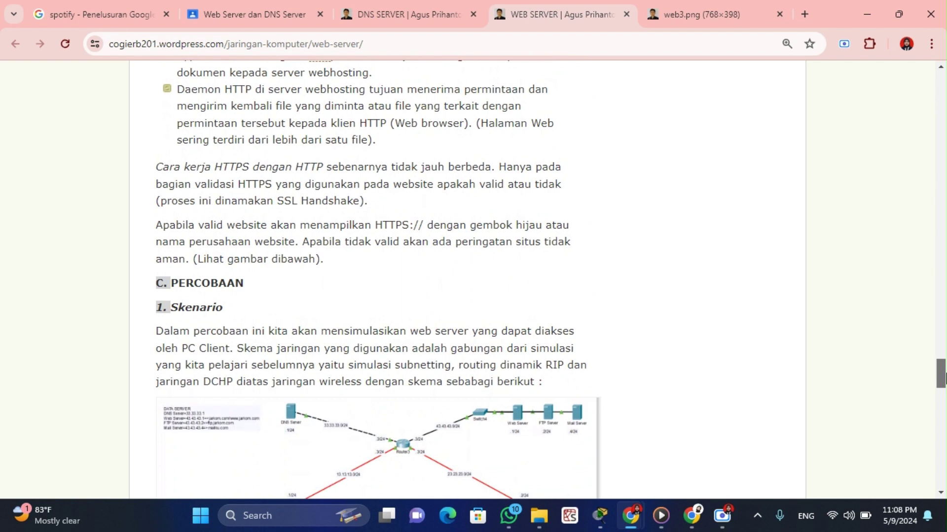
{"action": "left_click_drag", "start_coordinate": [942, 377], "coordinate": [942, 414]}
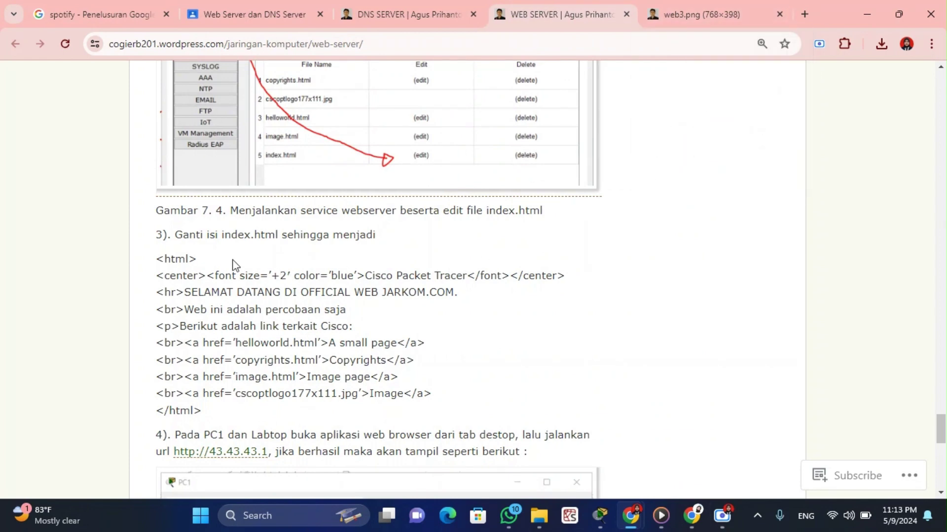
- Copy the replacement index.html code from the article, from <html> to </html>, and switch to the Webserver window in Cisco Packet Tracer
{"action": "left_click_drag", "start_coordinate": [158, 259], "coordinate": [206, 413]}
{"action": "key", "text": "ctrl+c"}
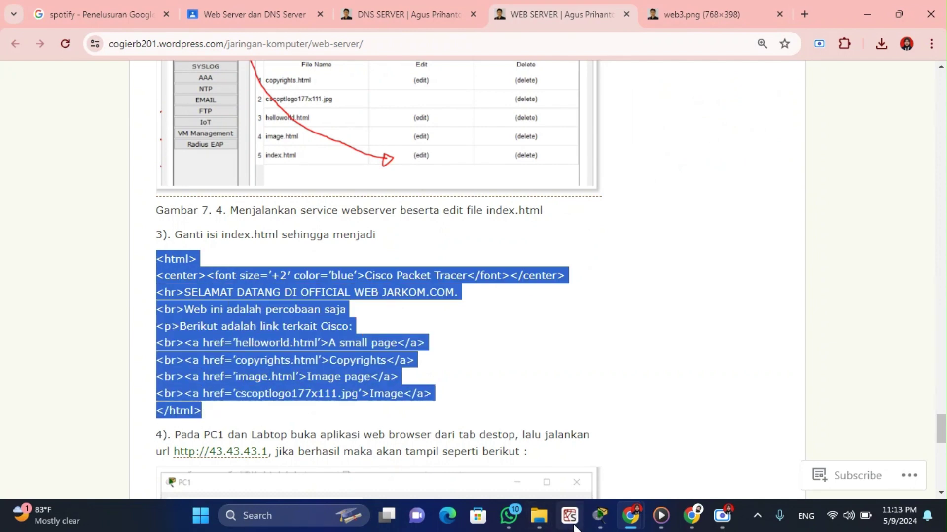
{"action": "mouse_move", "coordinate": [595, 528]}
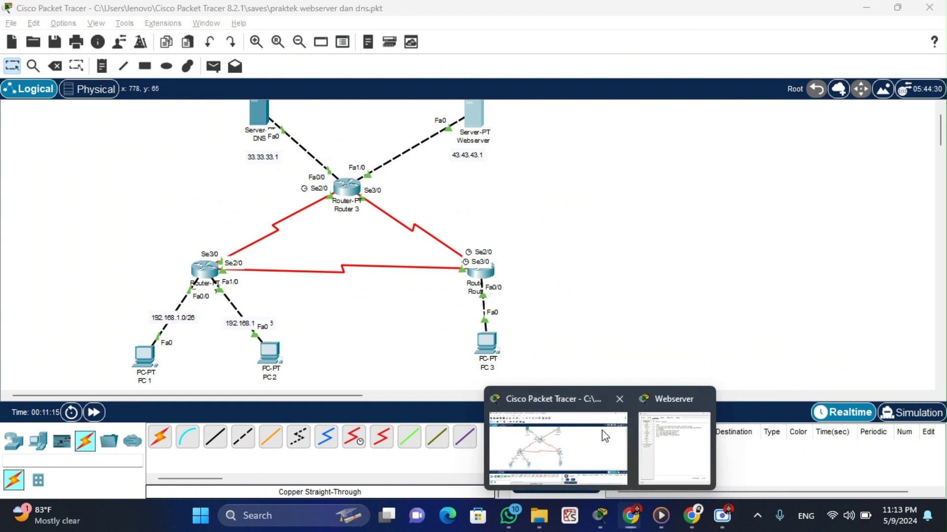
{"action": "left_click", "coordinate": [588, 488]}
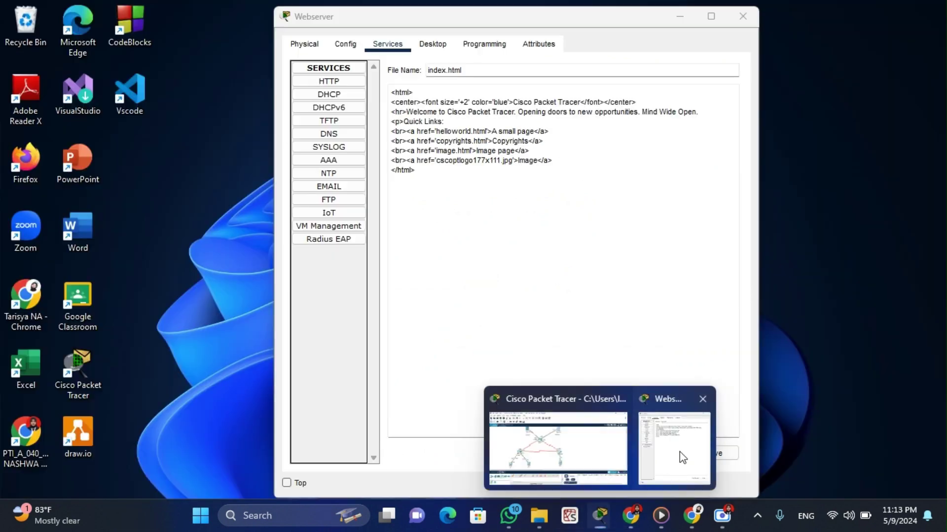
{"action": "left_click", "coordinate": [679, 452]}
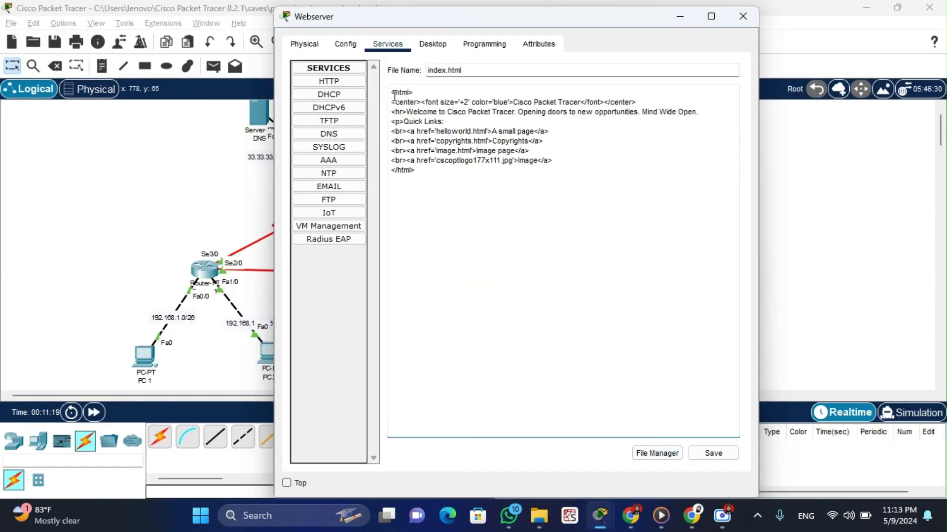
- Replace all the code in the Webserver's index.html with the copied HTML and save it, overwriting the existing file
{"action": "left_click_drag", "start_coordinate": [392, 93], "coordinate": [426, 171]}
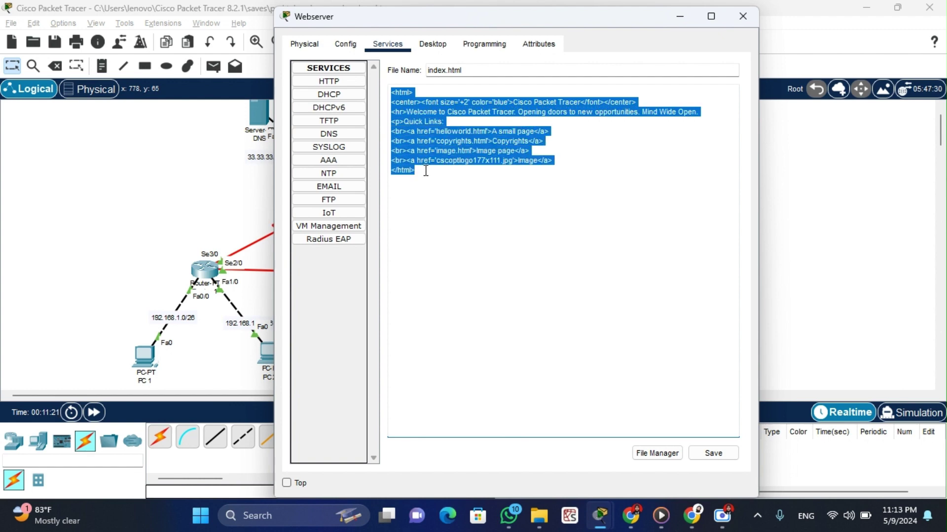
{"action": "key", "text": "ctrl+v"}
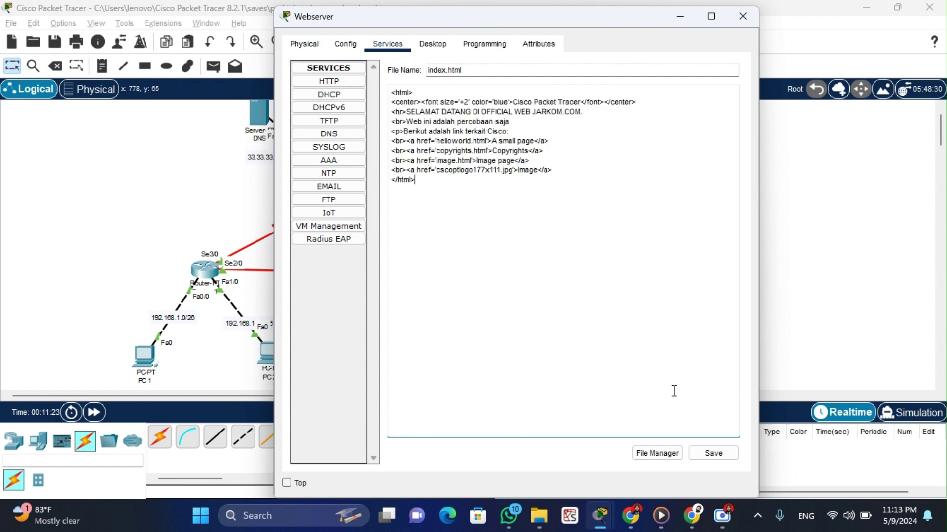
{"action": "left_click", "coordinate": [718, 463]}
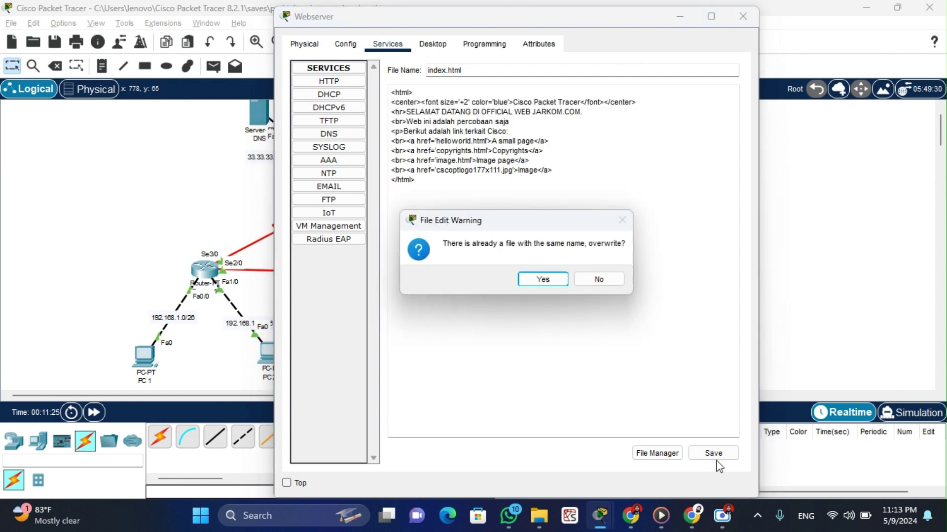
{"action": "left_click", "coordinate": [538, 280]}
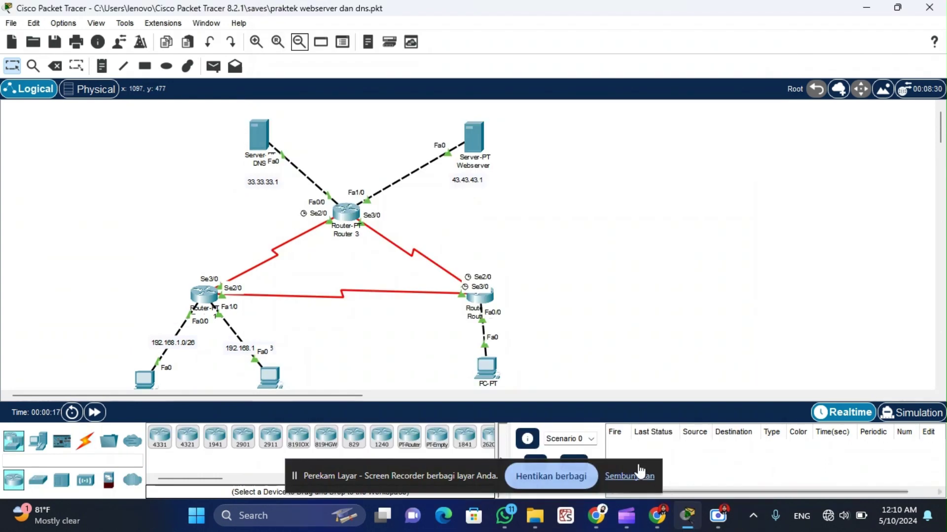
- Review the index.html code in the Webserver's HTTP service, and close the device window
{"action": "left_click", "coordinate": [635, 477]}
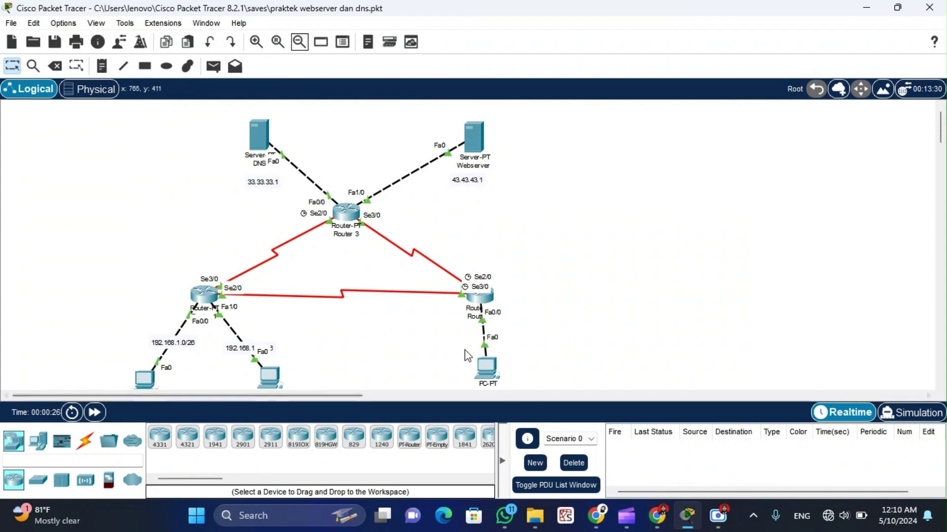
{"action": "left_click", "coordinate": [477, 129]}
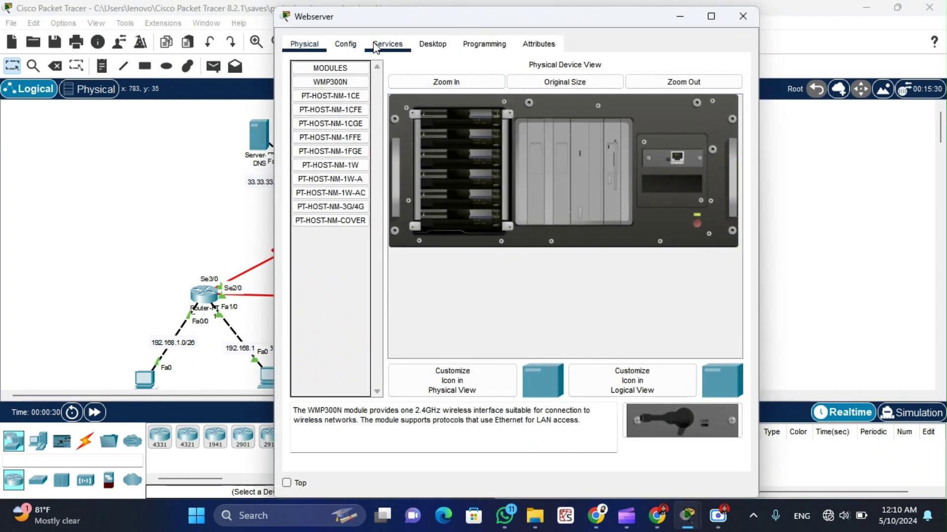
{"action": "left_click", "coordinate": [377, 46]}
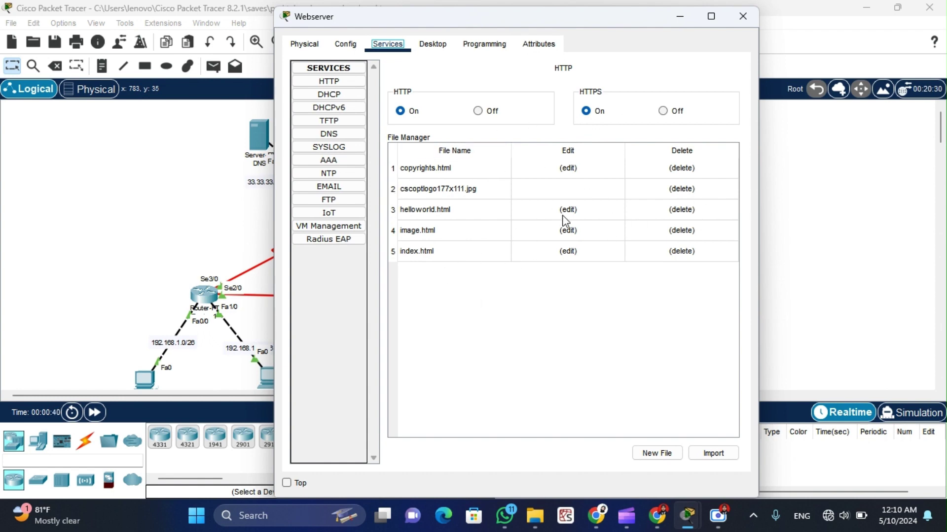
{"action": "left_click", "coordinate": [449, 250]}
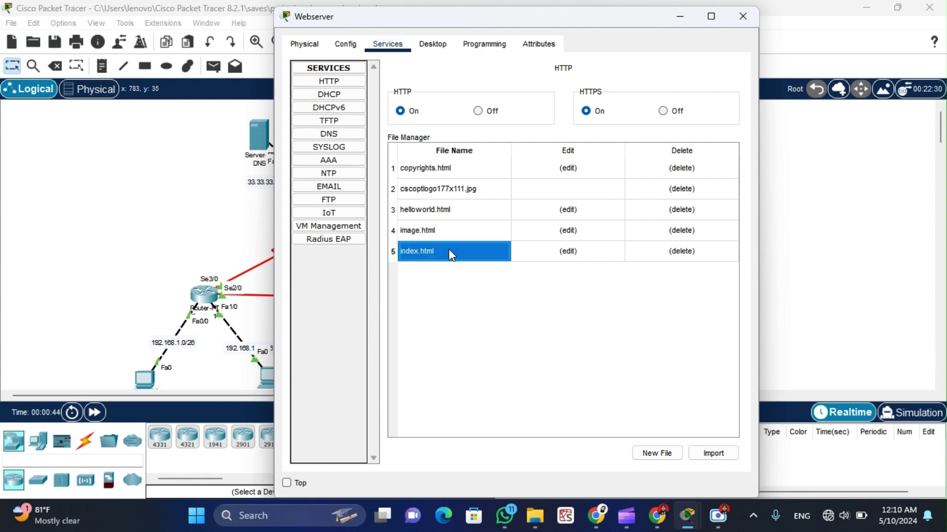
{"action": "left_click", "coordinate": [592, 250]}
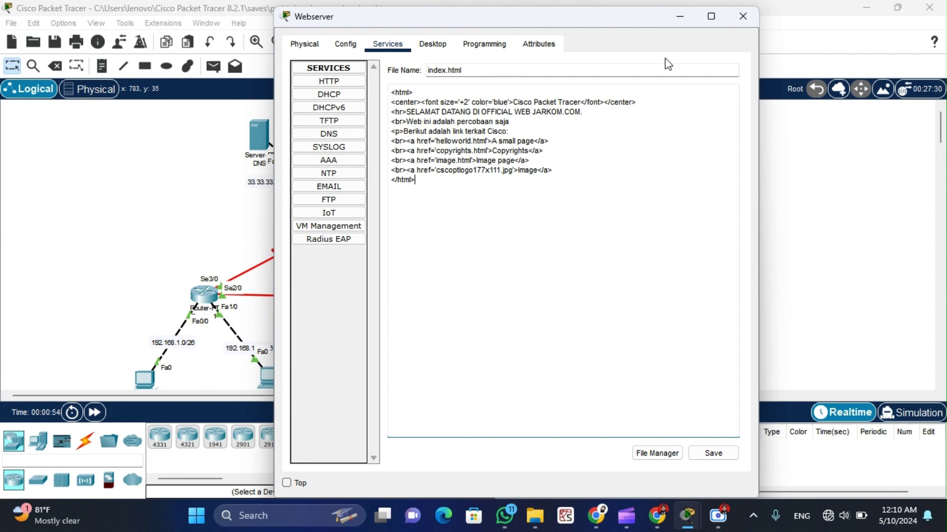
{"action": "left_click", "coordinate": [731, 21]}
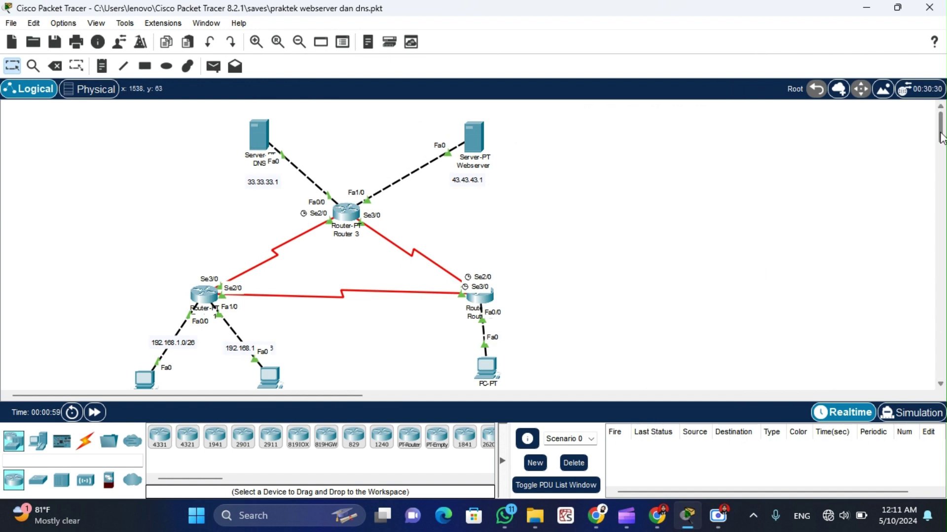
{"action": "scroll", "coordinate": [941, 133], "scroll_direction": "down", "scroll_amount": 1}
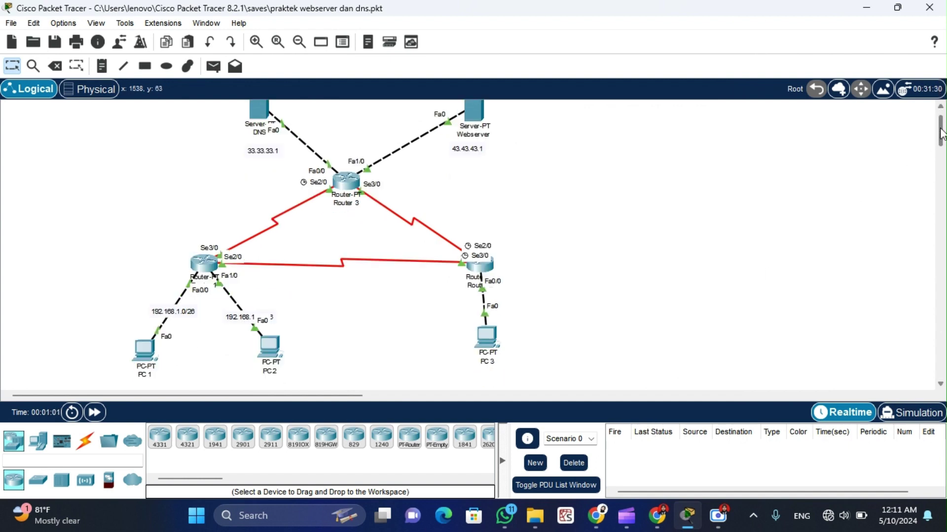
{"action": "left_click_drag", "start_coordinate": [941, 133], "coordinate": [941, 129]}
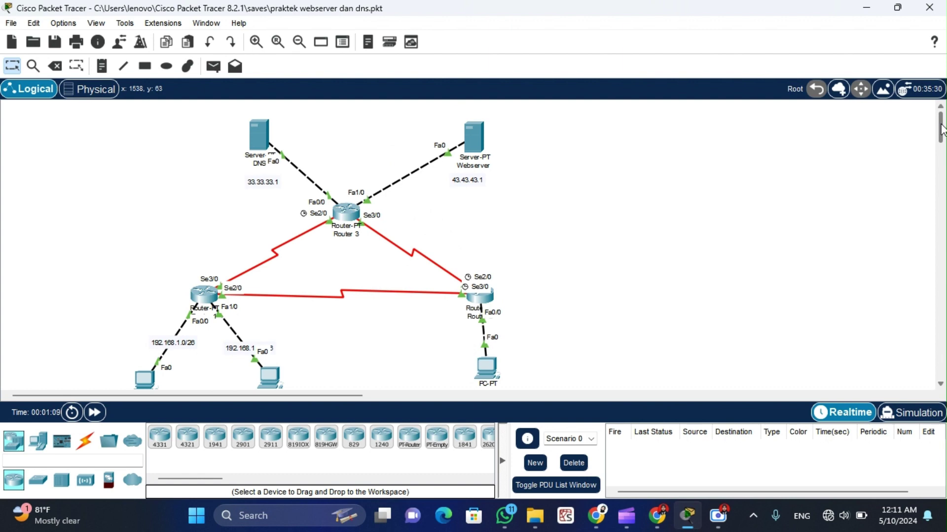
{"action": "left_click_drag", "start_coordinate": [941, 129], "coordinate": [941, 136]}
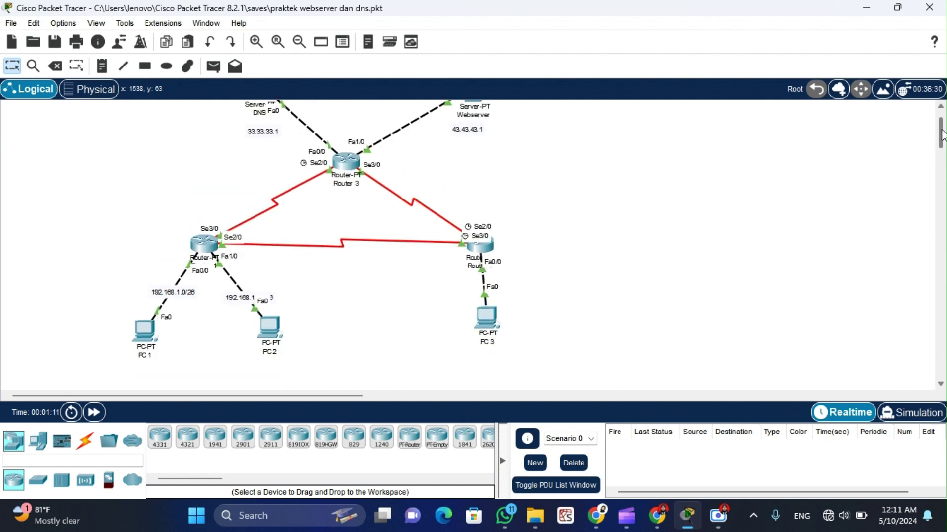
- Ping the Webserver at 43.43.43.1 from PC 1's command prompt
{"action": "left_click", "coordinate": [143, 333]}
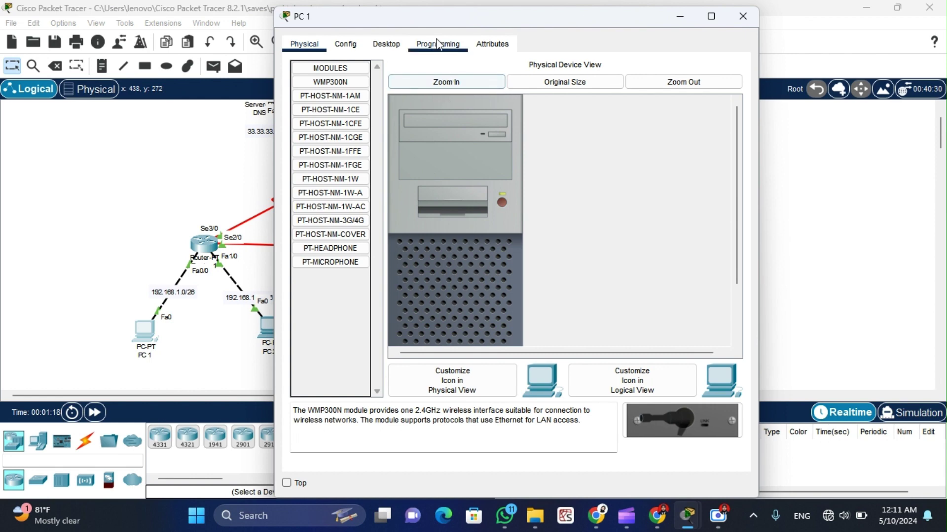
{"action": "left_click", "coordinate": [386, 44]}
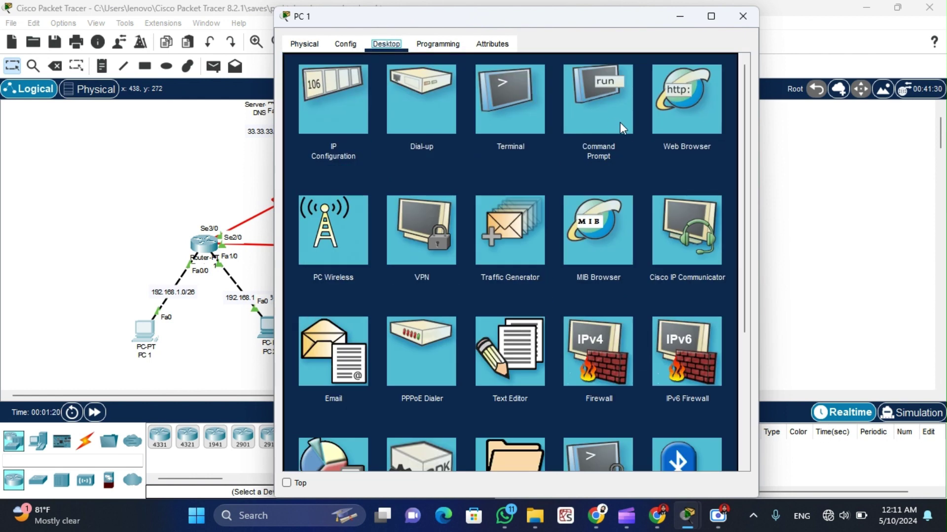
{"action": "left_click", "coordinate": [620, 122]}
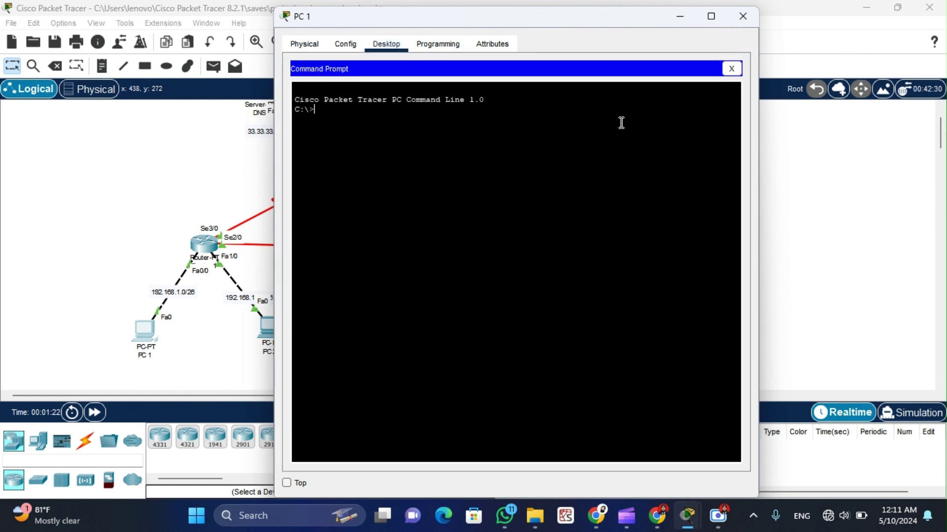
{"action": "type", "text": "ping 43.43.43.1"}
{"action": "key", "text": "Return"}
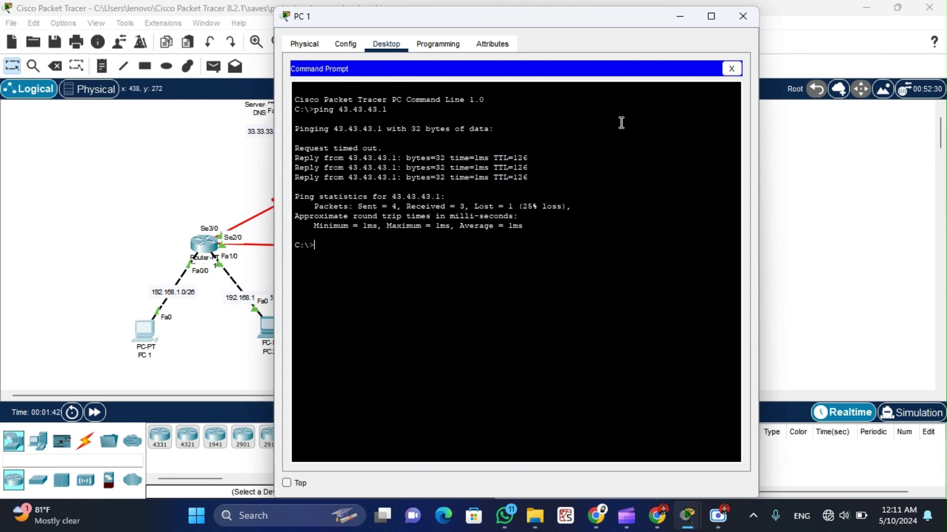
- Trace the route from PC 1 to 43.43.43.1 with tracert, and close the PC 1 window
{"action": "type", "text": "tracert 43.43.43.1"}
{"action": "key", "text": "Return"}
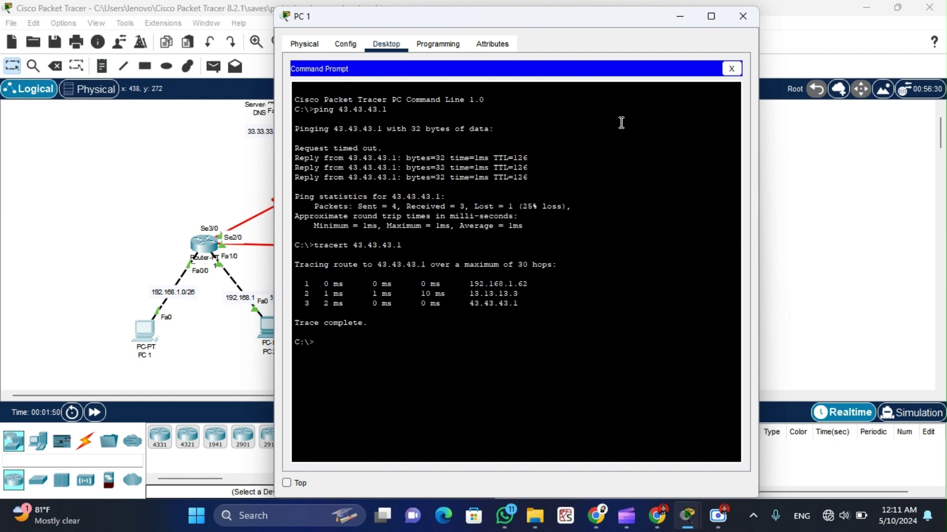
{"action": "left_click", "coordinate": [742, 16]}
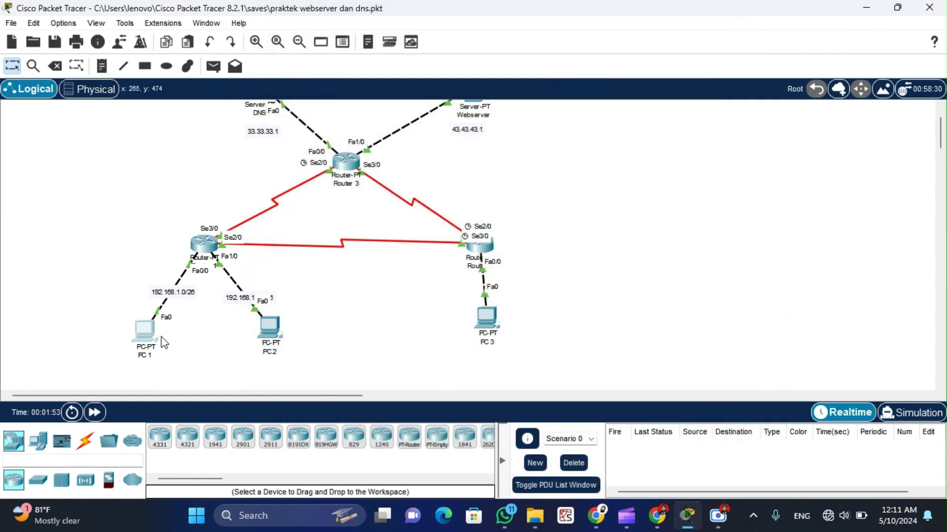
{"action": "left_click", "coordinate": [153, 340]}
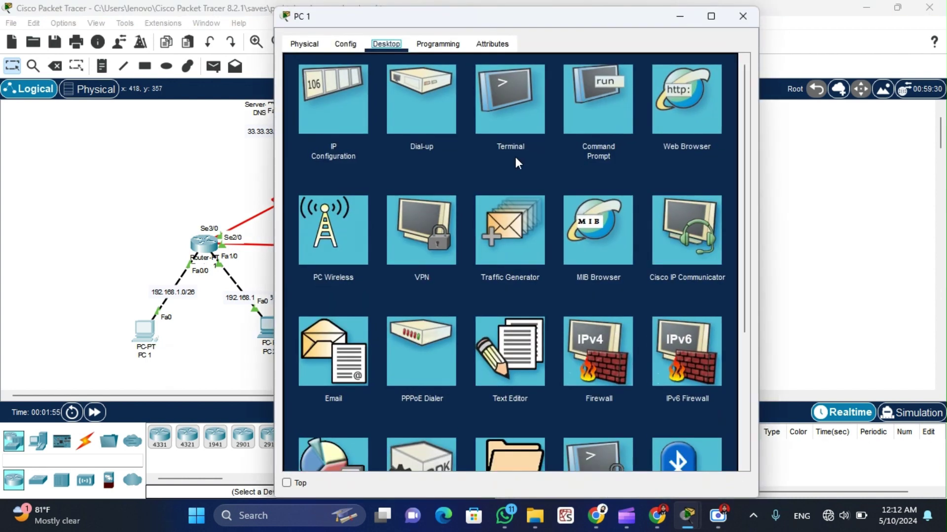
{"action": "left_click", "coordinate": [688, 118]}
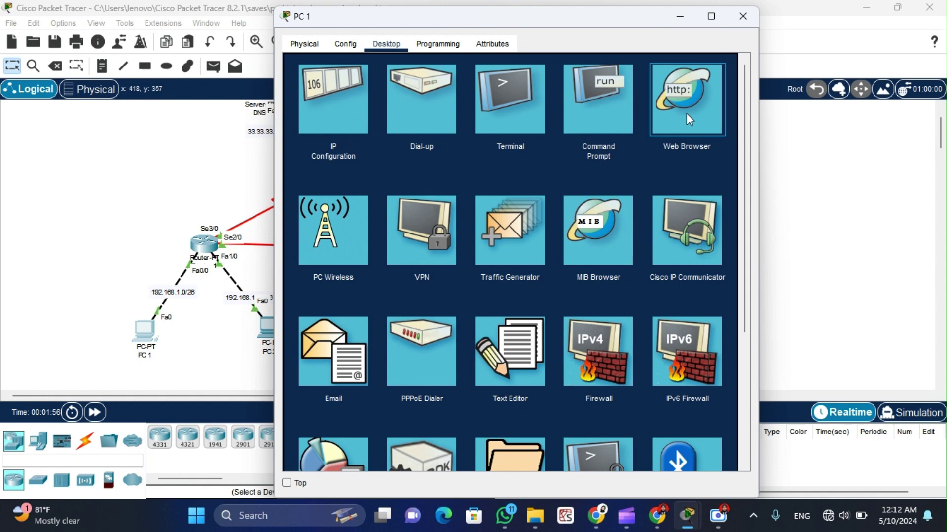
{"action": "left_click", "coordinate": [686, 114]}
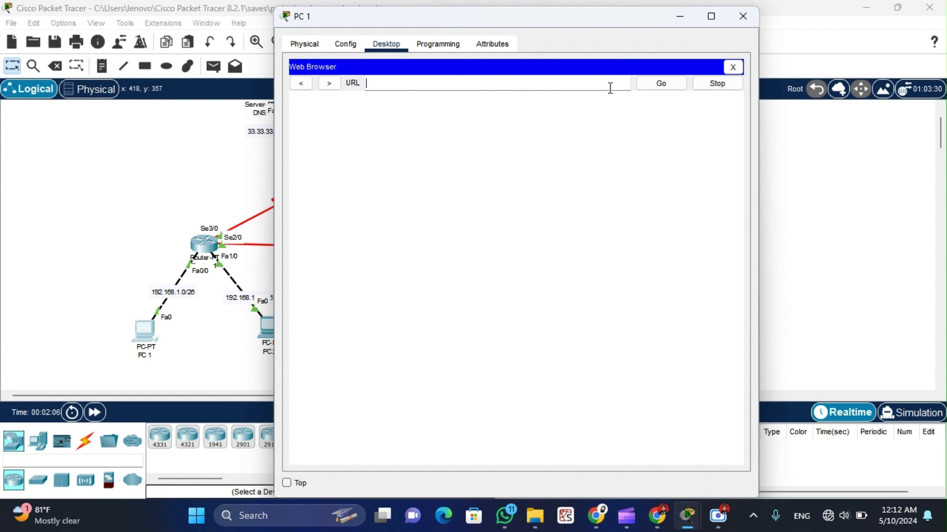
{"action": "type", "text": "http://43.43.43.1"}
{"action": "key", "text": "Return"}
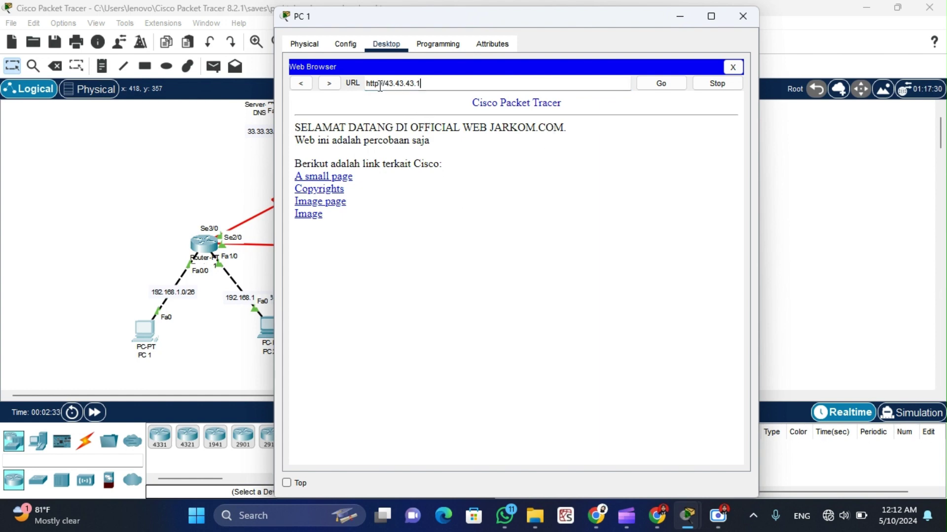
{"action": "type", "text": "s"}
{"action": "key", "text": "End"}
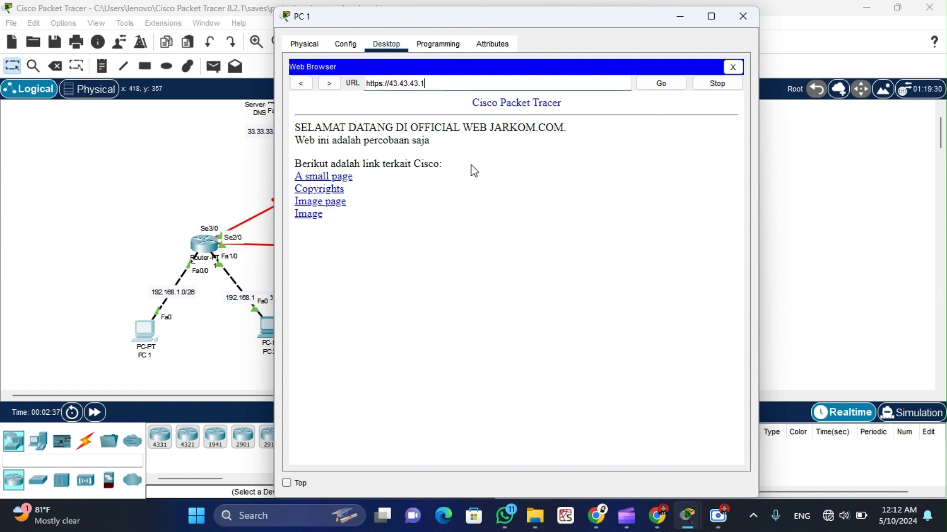
{"action": "left_click", "coordinate": [737, 15]}
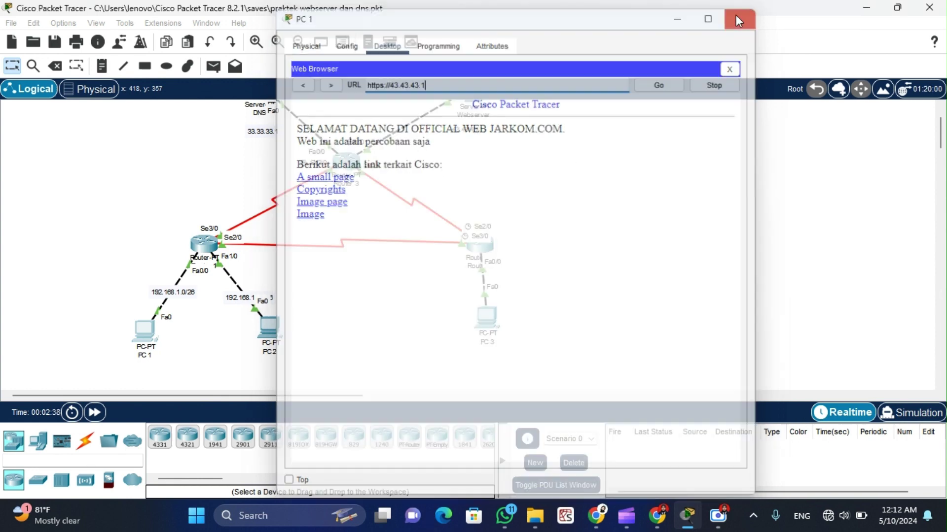
- Ping the Webserver at 43.43.43.1 from PC 3's command prompt
{"action": "left_click", "coordinate": [498, 323]}
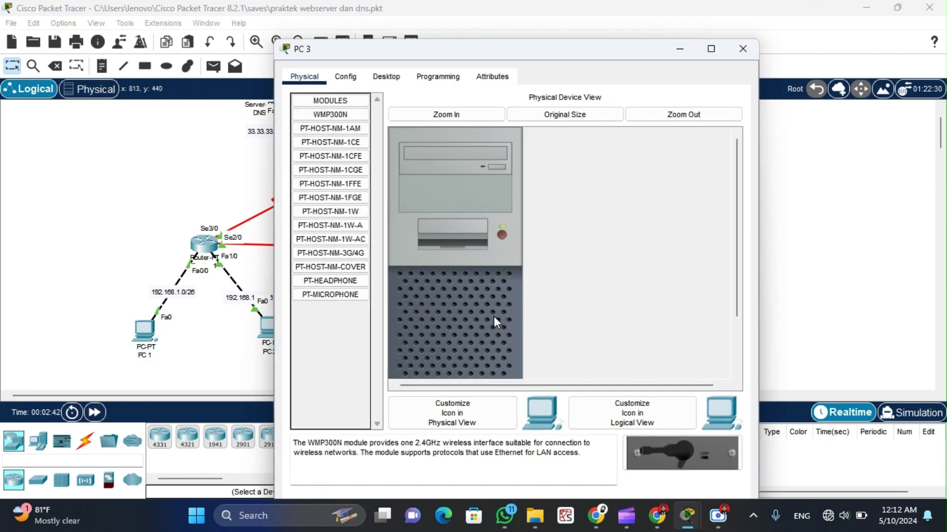
{"action": "left_click", "coordinate": [386, 76]}
{"action": "left_click", "coordinate": [611, 151]}
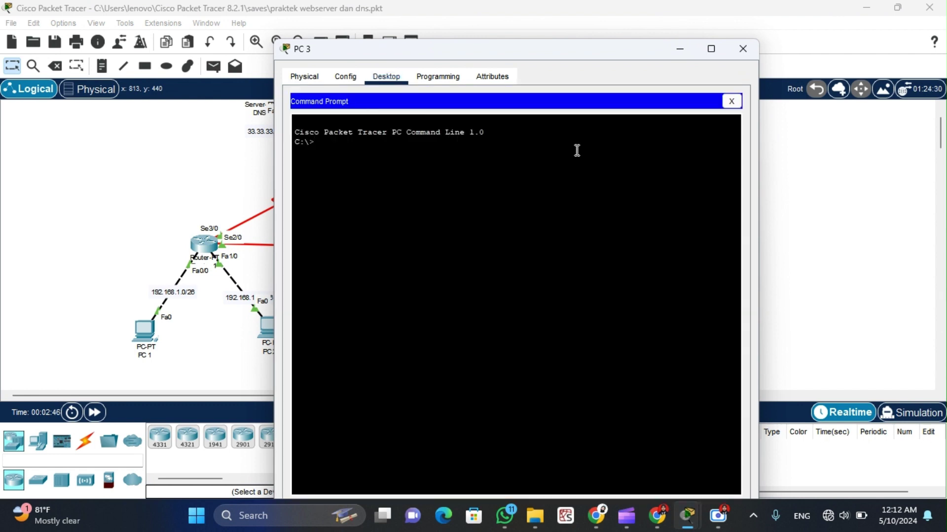
{"action": "type", "text": "ping 43.43.43.1"}
{"action": "key", "text": "Return"}
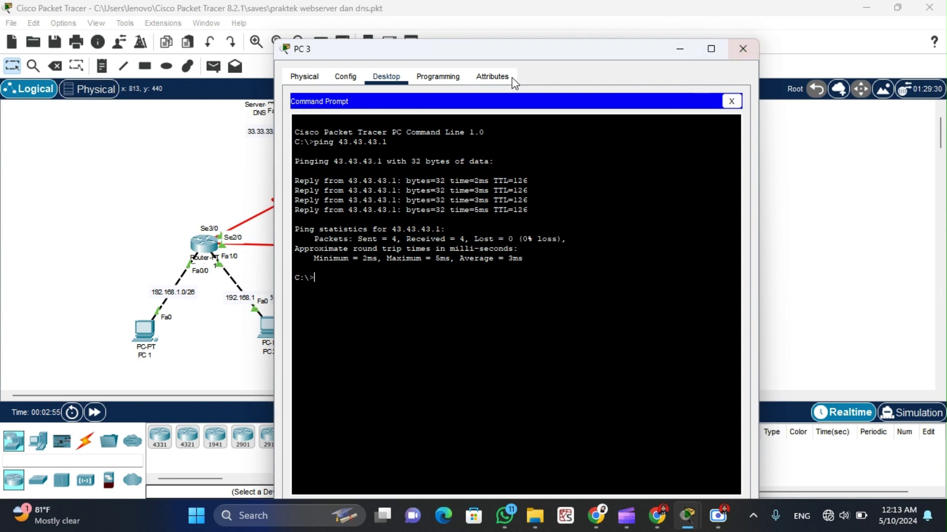
{"action": "left_click", "coordinate": [452, 79]}
{"action": "left_click", "coordinate": [384, 77]}
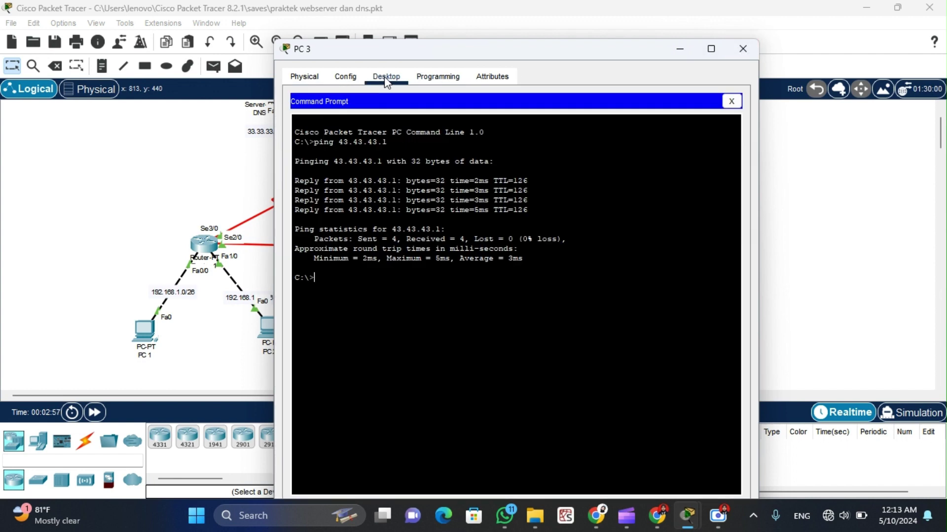
{"action": "left_click", "coordinate": [731, 101]}
{"action": "left_click", "coordinate": [683, 147]}
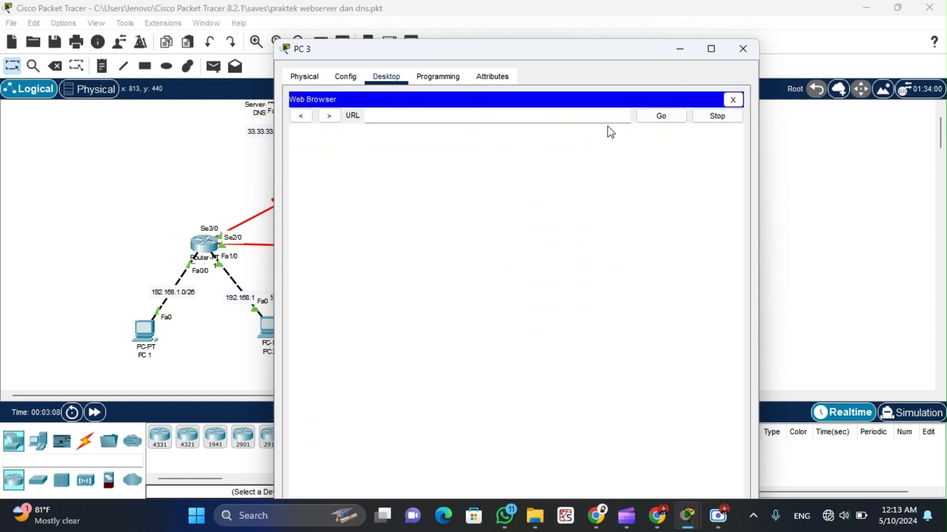
{"action": "left_click", "coordinate": [604, 117]}
{"action": "type", "text": "https://43.43.43.1"}
{"action": "key", "text": "Return"}
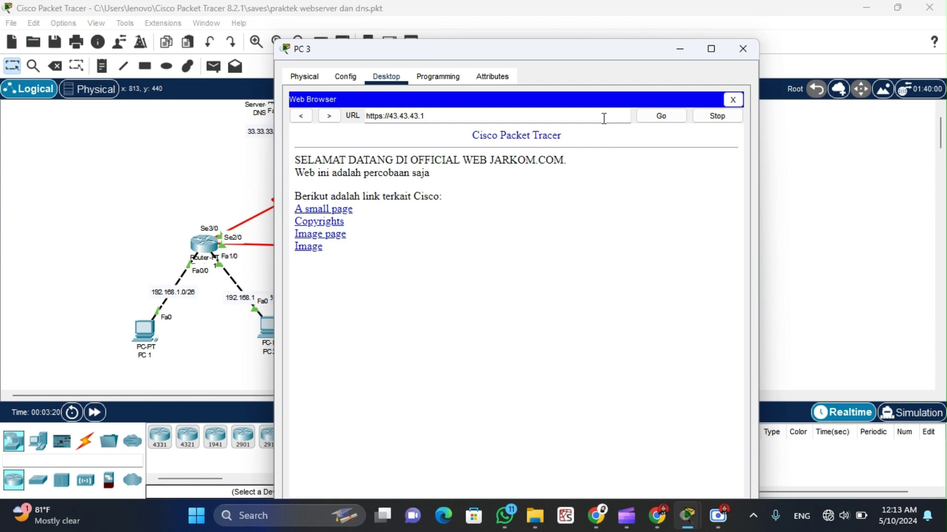
{"action": "left_click", "coordinate": [736, 54]}
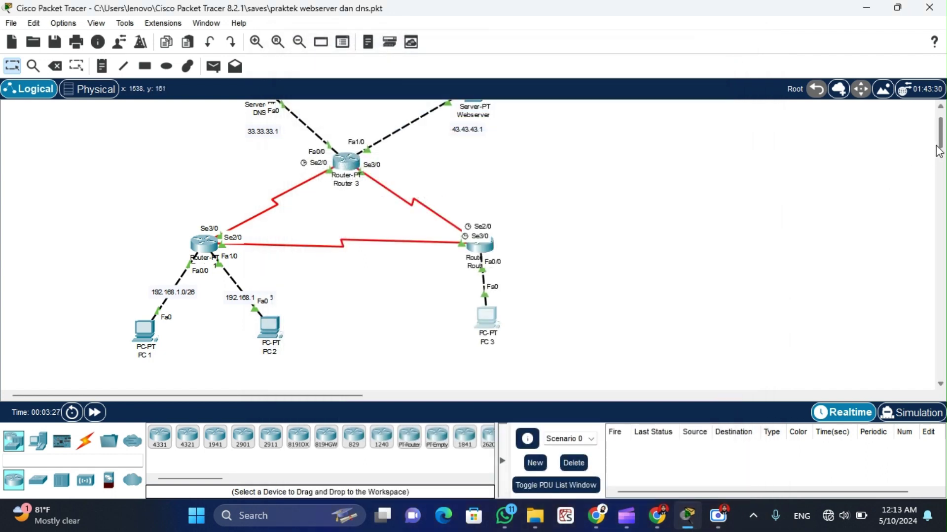
- Open index.html for editing in the Webserver's HTTP service, highlight its whole code, and save the file
{"action": "left_click_drag", "start_coordinate": [937, 147], "coordinate": [937, 141]}
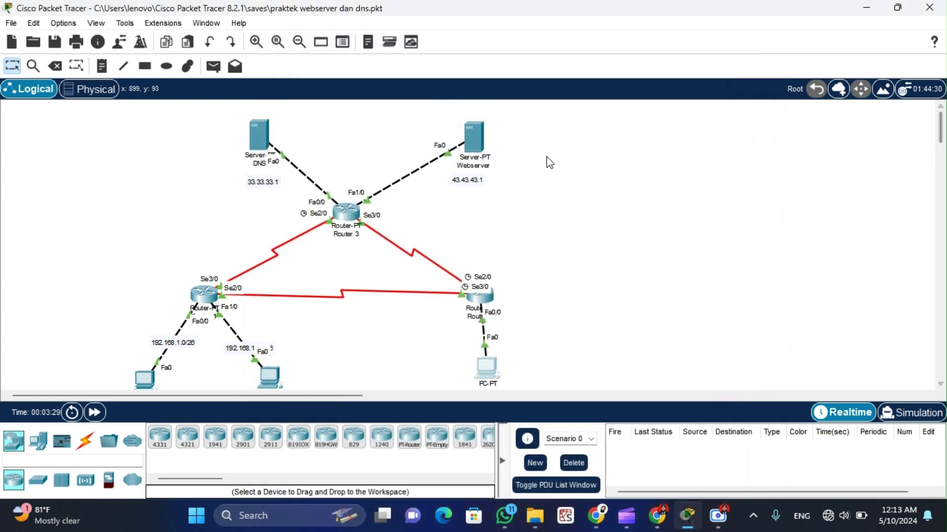
{"action": "left_click", "coordinate": [471, 147]}
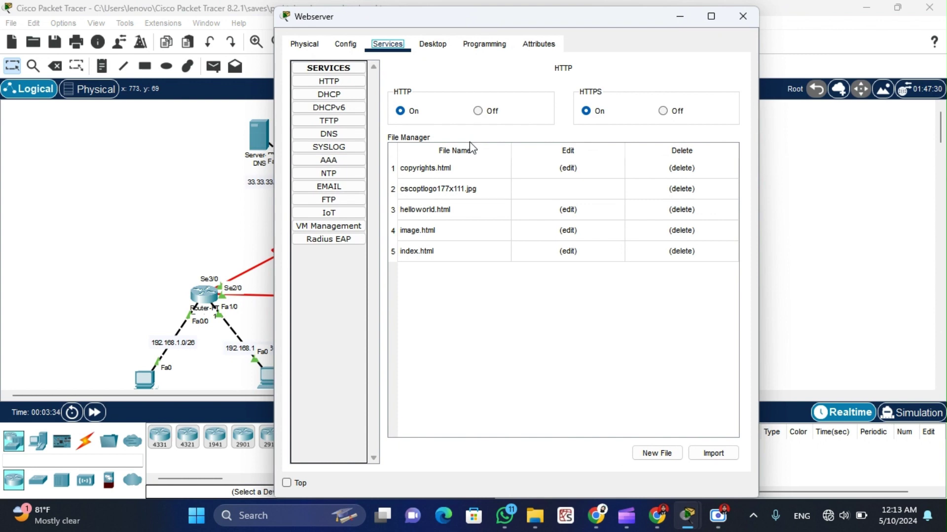
{"action": "left_click", "coordinate": [508, 259]}
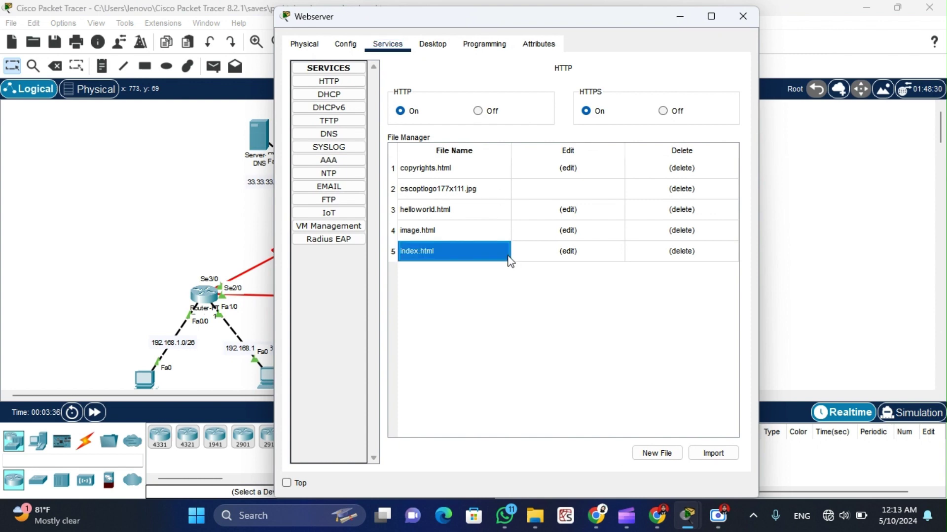
{"action": "left_click", "coordinate": [660, 250]}
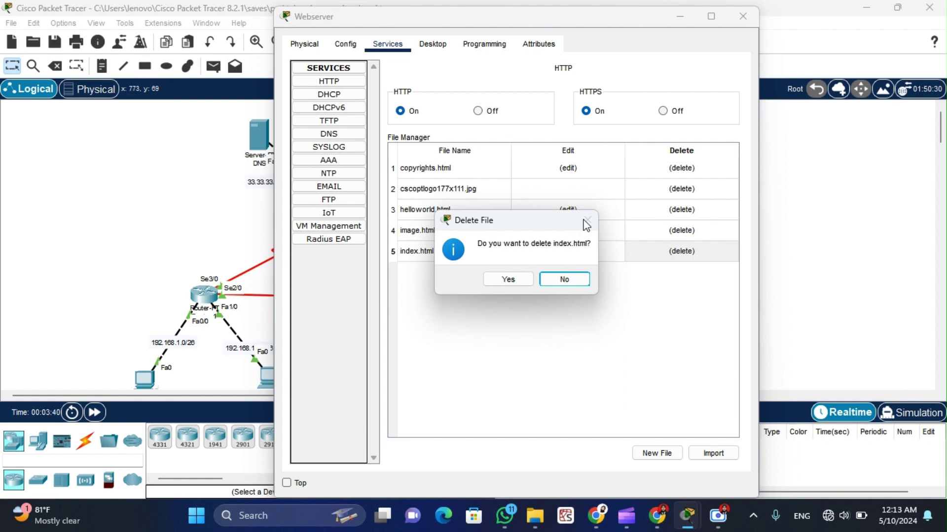
{"action": "left_click", "coordinate": [571, 280]}
{"action": "left_click", "coordinate": [573, 257]}
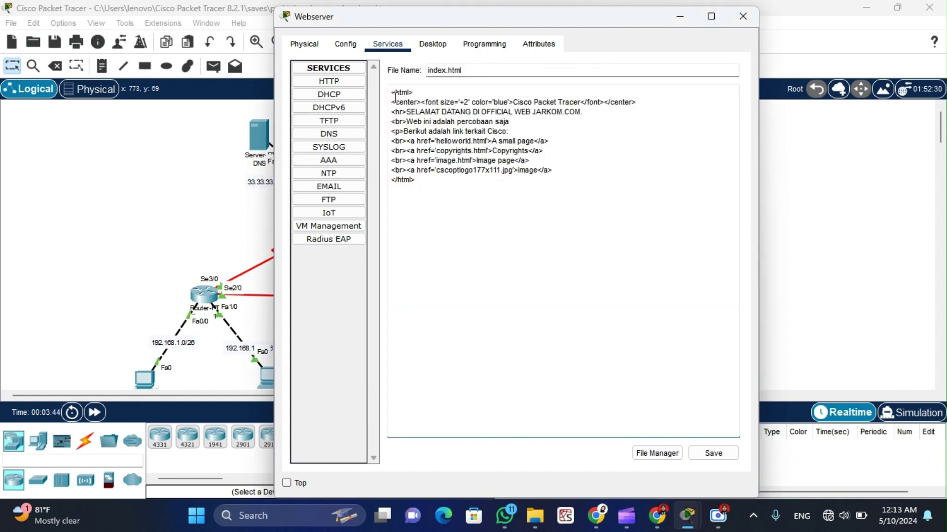
{"action": "left_click_drag", "start_coordinate": [395, 97], "coordinate": [471, 201]}
{"action": "left_click", "coordinate": [471, 201]}
{"action": "left_click", "coordinate": [711, 452]}
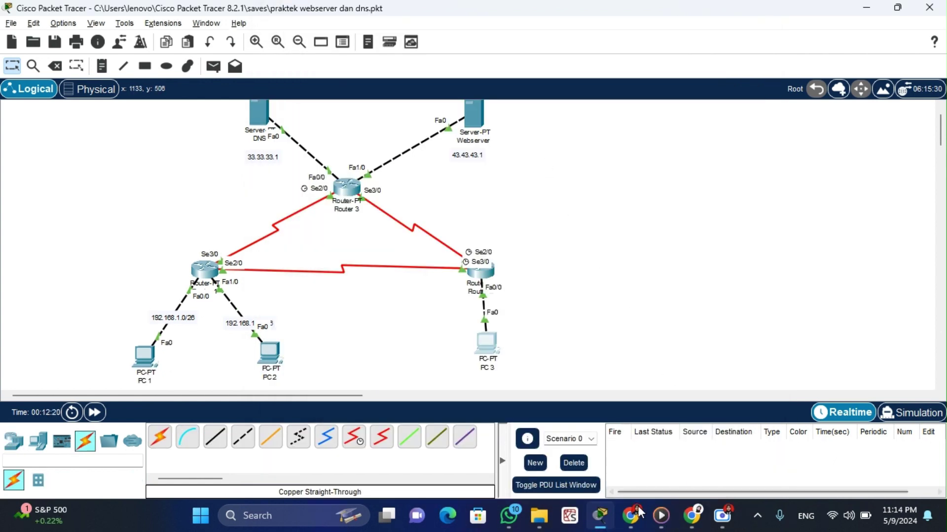
- Check the article's index.html code, expected PC 1 browser page and assignment section, and return to Cisco Packet Tracer
{"action": "mouse_move", "coordinate": [636, 514]}
{"action": "left_click", "coordinate": [581, 478]}
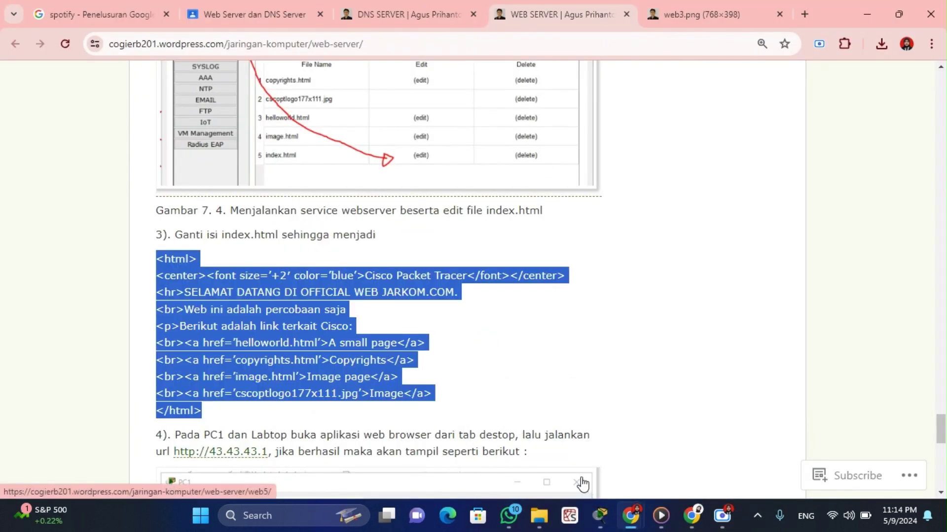
{"action": "left_click", "coordinate": [547, 379]}
{"action": "scroll", "coordinate": [548, 378], "scroll_direction": "down", "scroll_amount": 8}
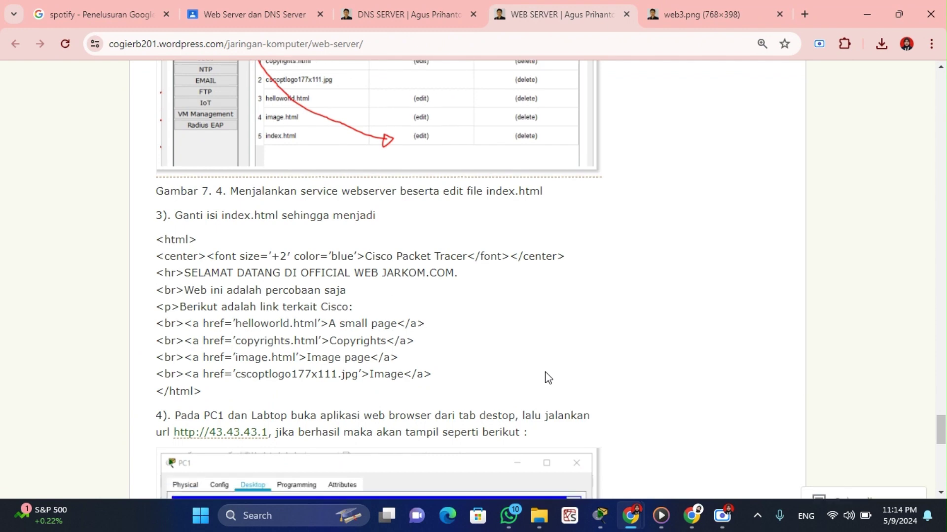
{"action": "scroll", "coordinate": [547, 378], "scroll_direction": "down", "scroll_amount": 3}
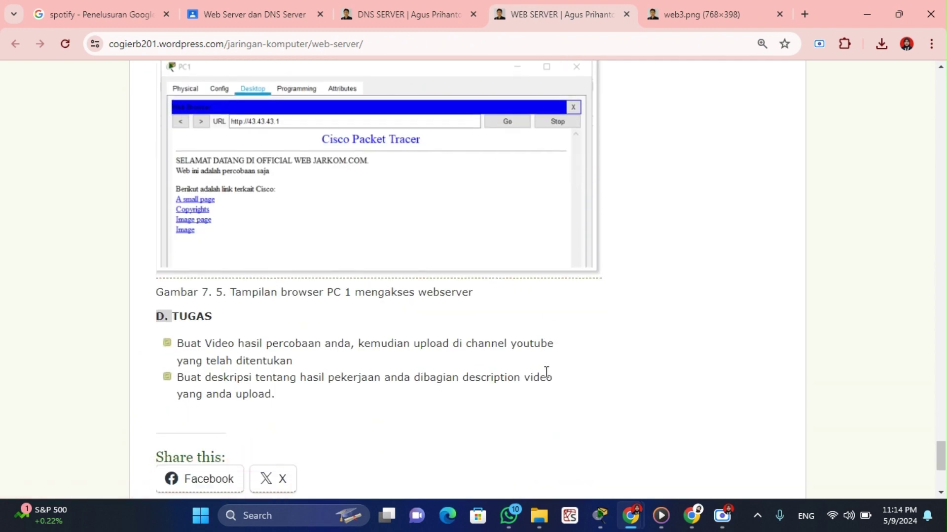
{"action": "scroll", "coordinate": [547, 378], "scroll_direction": "up", "scroll_amount": 1}
{"action": "scroll", "coordinate": [546, 377], "scroll_direction": "up", "scroll_amount": 6}
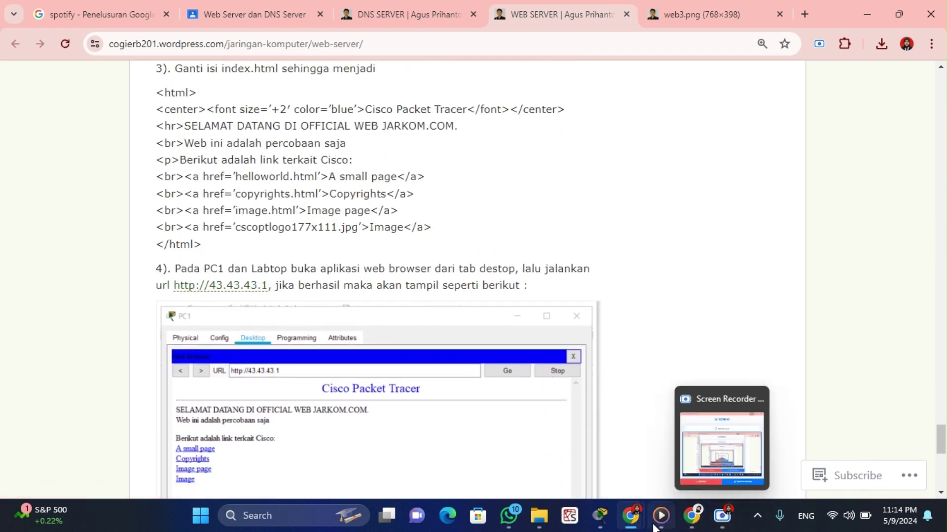
{"action": "left_click", "coordinate": [602, 445]}
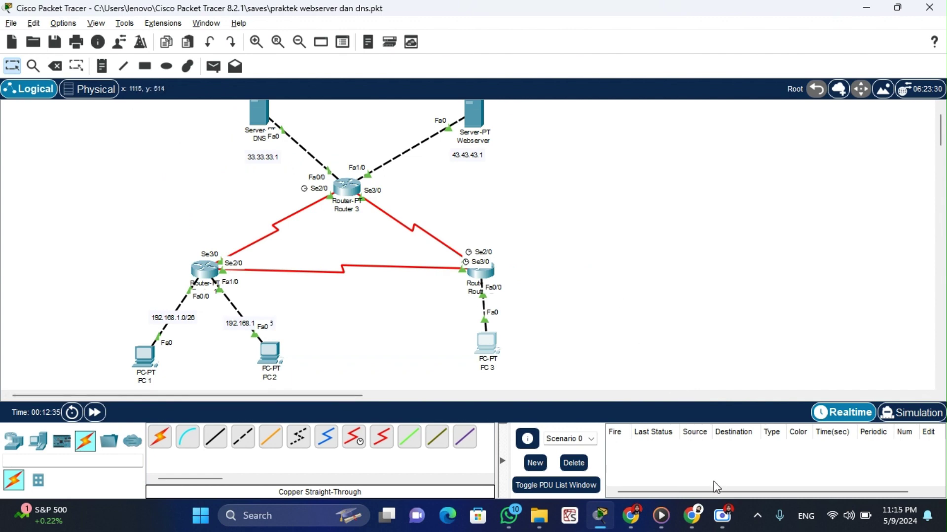
{"action": "mouse_move", "coordinate": [720, 514]}
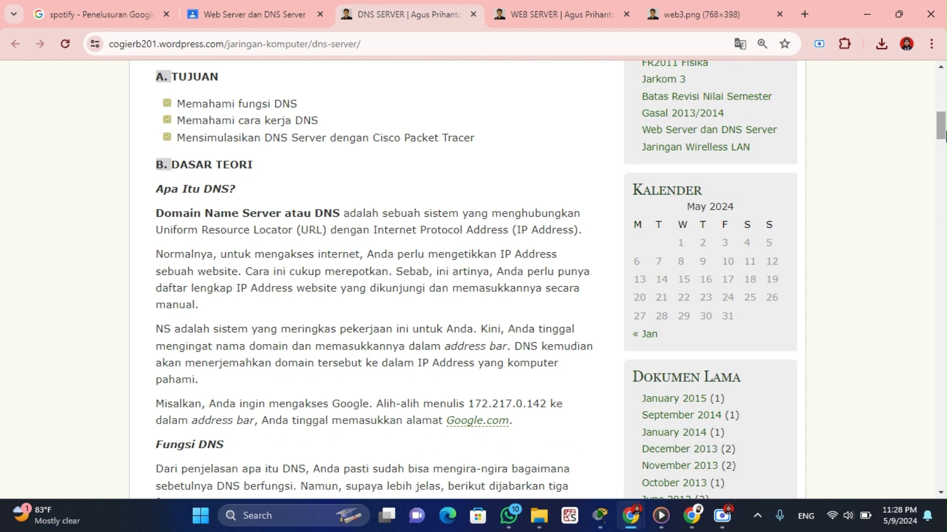
- Read the article's theory on DNS functions, the parts of DNS and the domain levels from root to hostname
{"action": "left_click_drag", "start_coordinate": [941, 129], "coordinate": [944, 159]}
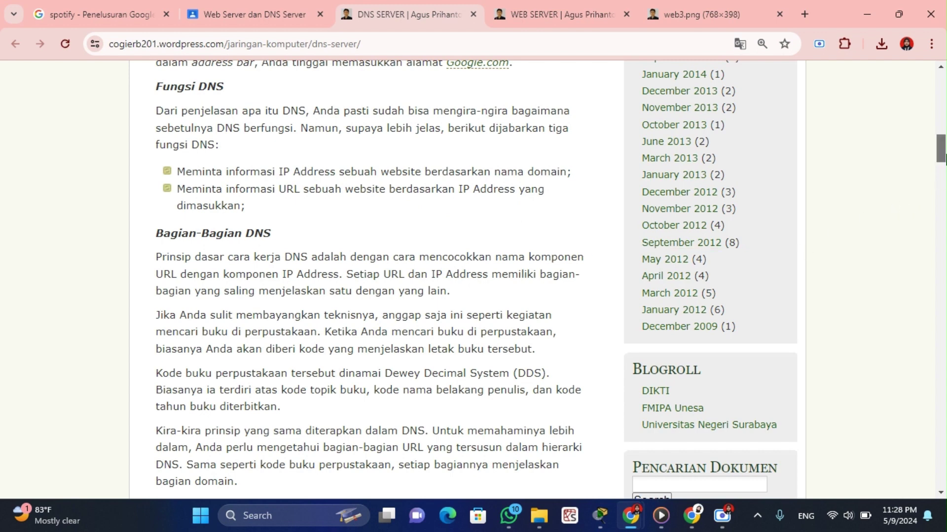
{"action": "scroll", "coordinate": [943, 165], "scroll_direction": "down", "scroll_amount": 3}
{"action": "left_click_drag", "start_coordinate": [943, 170], "coordinate": [944, 192]}
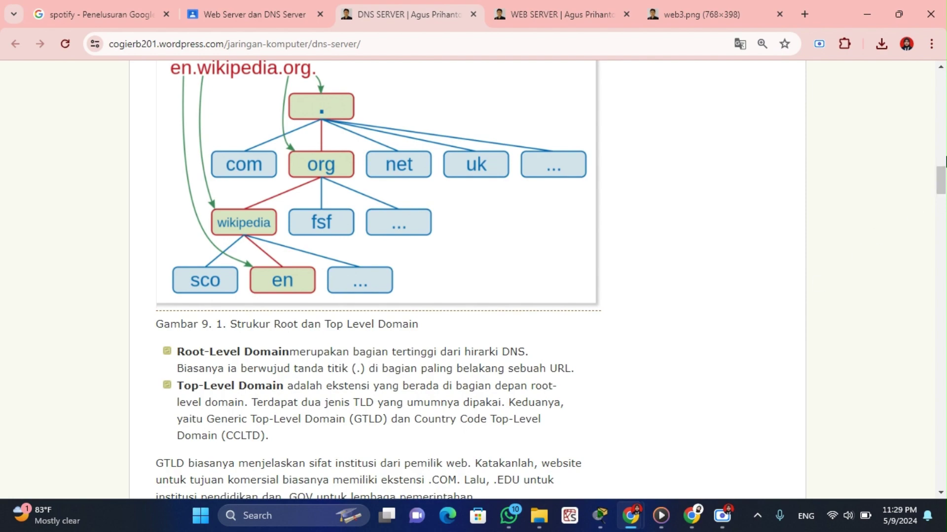
{"action": "left_click", "coordinate": [944, 160]}
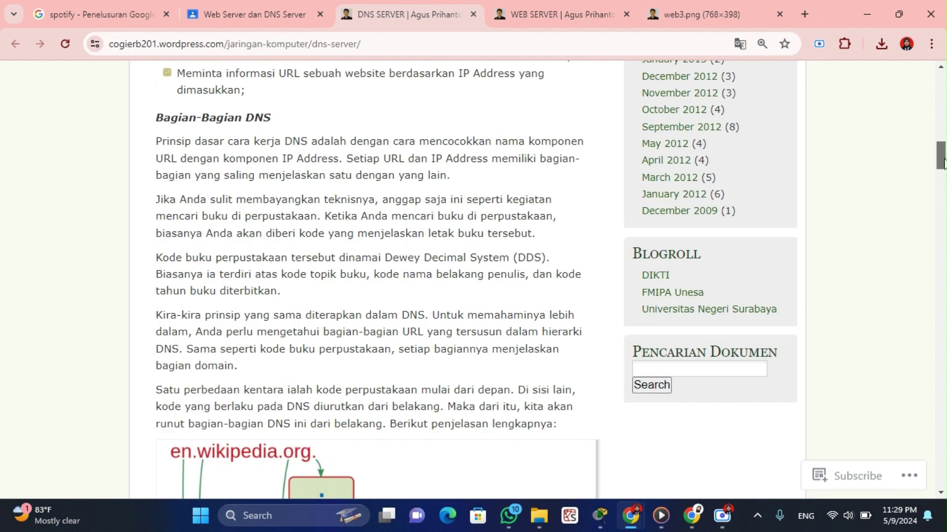
{"action": "left_click_drag", "start_coordinate": [944, 161], "coordinate": [944, 202]}
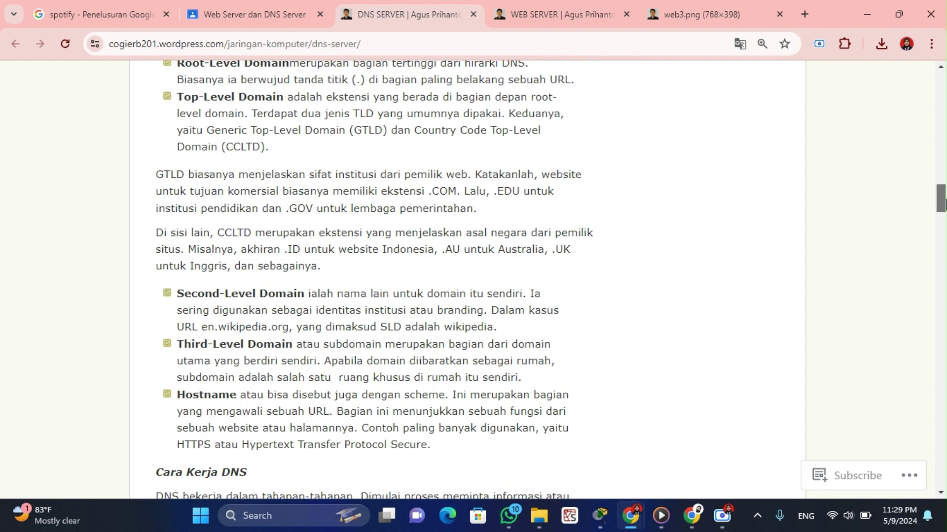
{"action": "left_click_drag", "start_coordinate": [942, 203], "coordinate": [944, 212]}
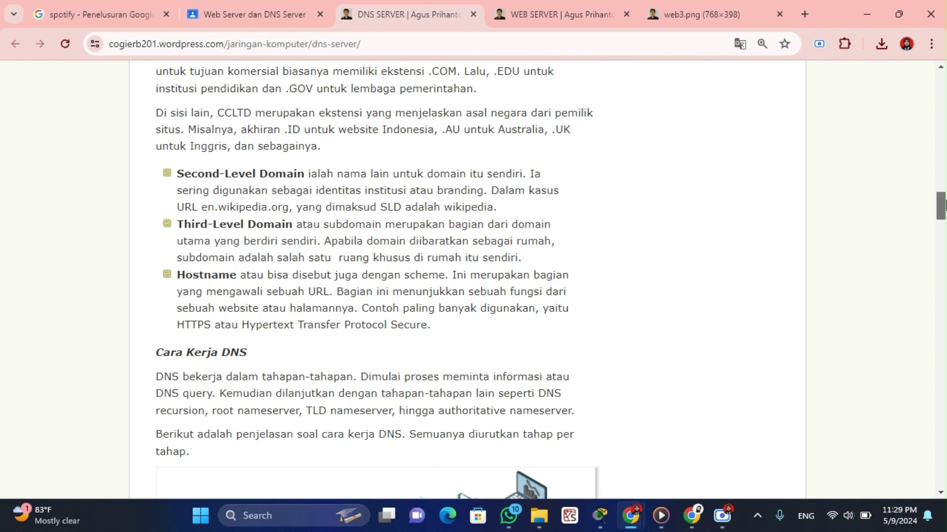
{"action": "left_click_drag", "start_coordinate": [944, 204], "coordinate": [944, 218]}
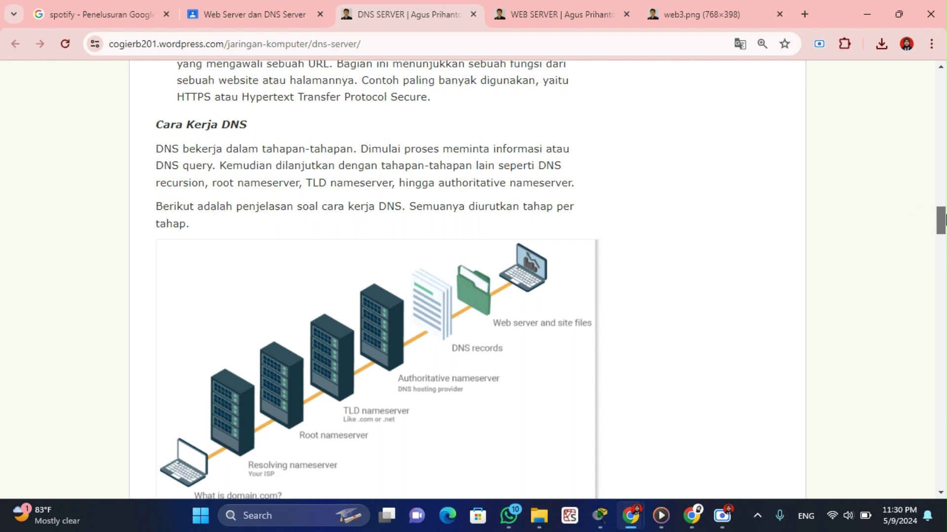
- Examine the diagram of how DNS works and read about the DNS query types, recursive resolver and root name server
{"action": "scroll", "coordinate": [942, 220], "scroll_direction": "down", "scroll_amount": 3}
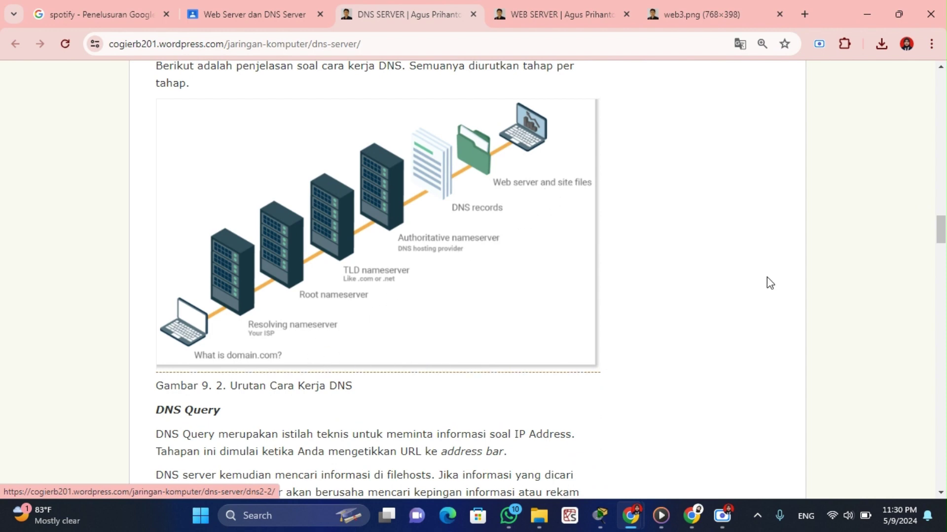
{"action": "scroll", "coordinate": [943, 244], "scroll_direction": "down", "scroll_amount": 5}
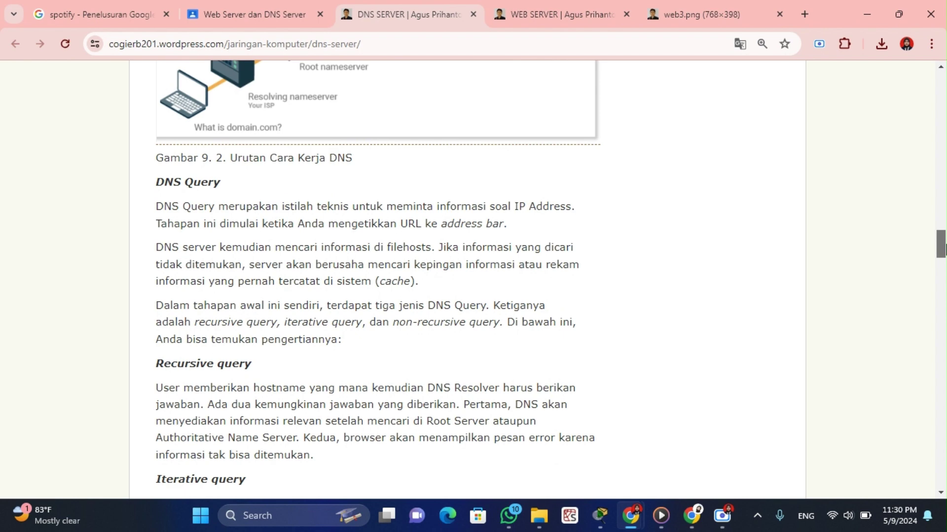
{"action": "left_click_drag", "start_coordinate": [943, 249], "coordinate": [943, 266]}
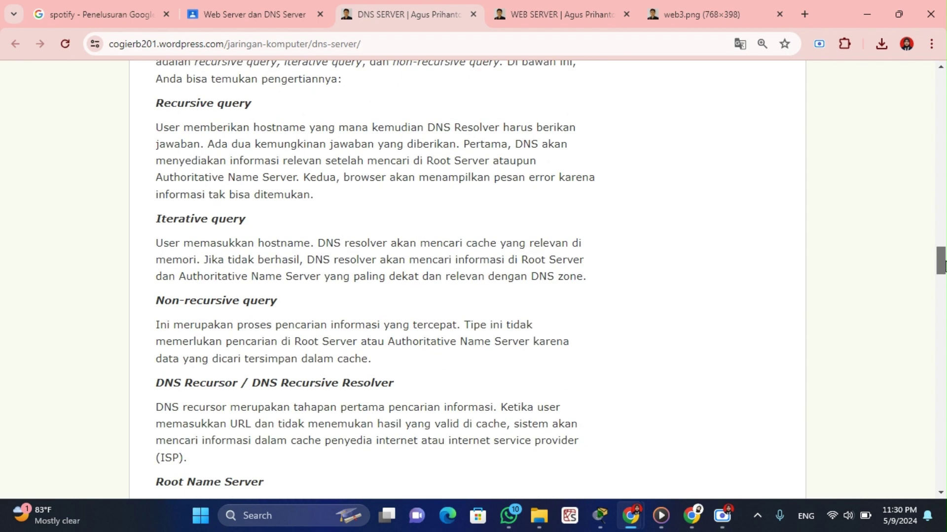
{"action": "left_click_drag", "start_coordinate": [942, 266], "coordinate": [943, 265]}
{"action": "scroll", "coordinate": [942, 264], "scroll_direction": "up", "scroll_amount": 1}
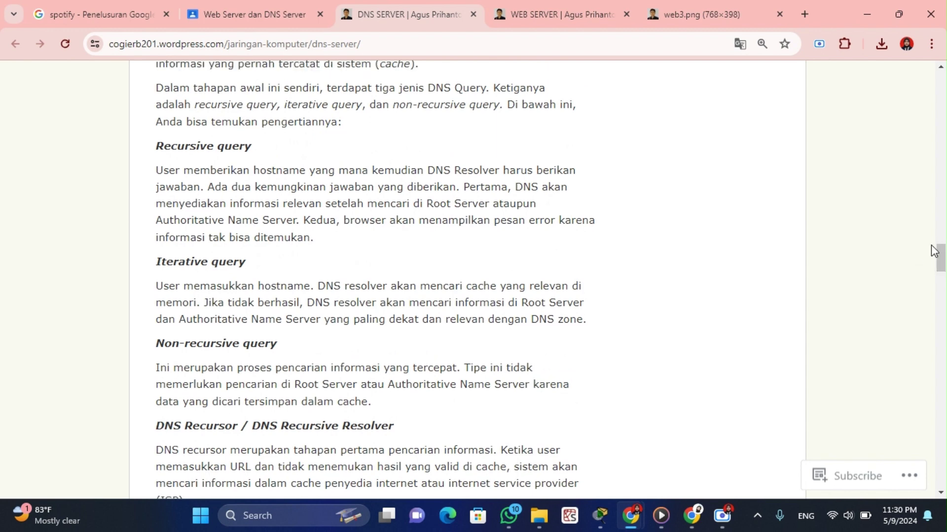
{"action": "left_click_drag", "start_coordinate": [943, 255], "coordinate": [944, 265]}
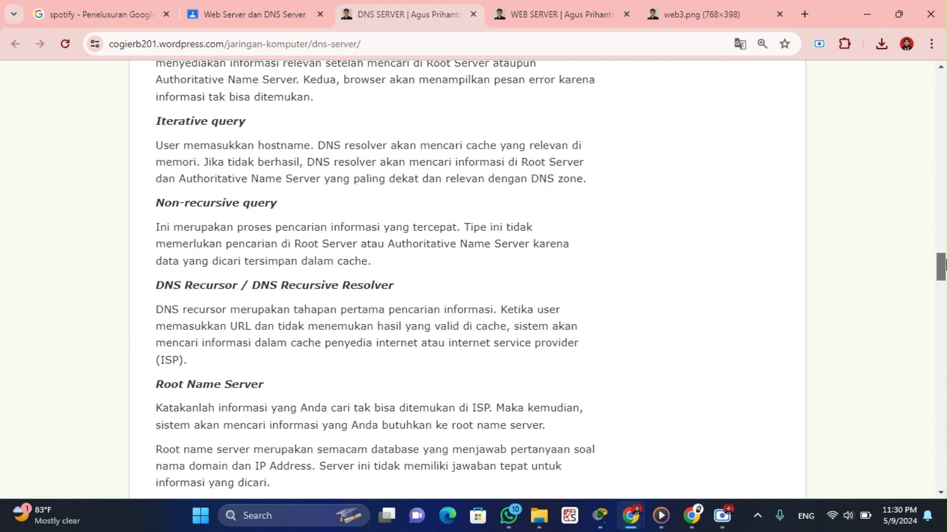
{"action": "left_click_drag", "start_coordinate": [943, 265], "coordinate": [943, 263]}
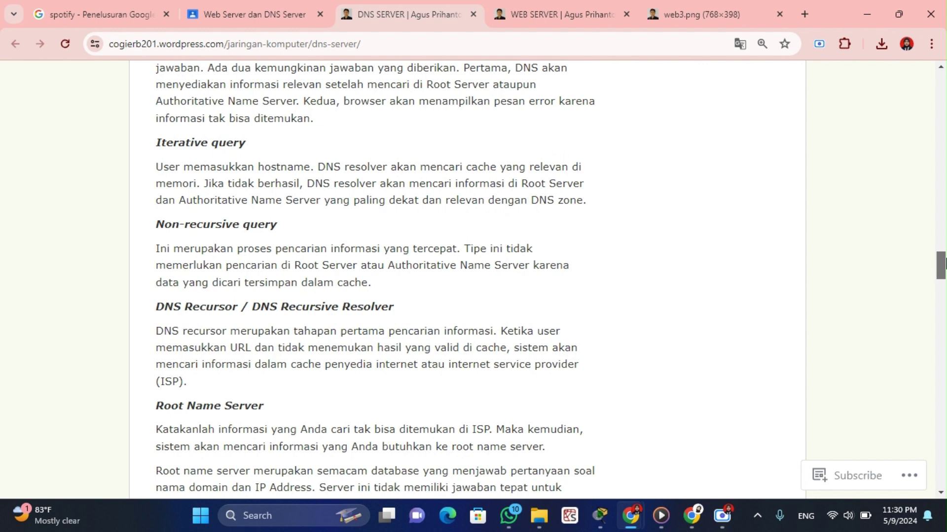
{"action": "left_click_drag", "start_coordinate": [944, 265], "coordinate": [943, 271]}
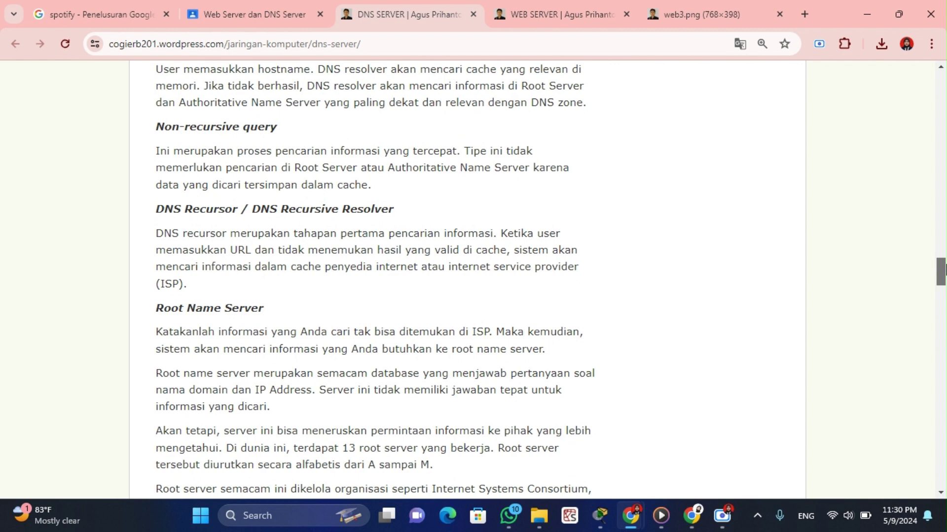
{"action": "left_click_drag", "start_coordinate": [943, 270], "coordinate": [943, 274]}
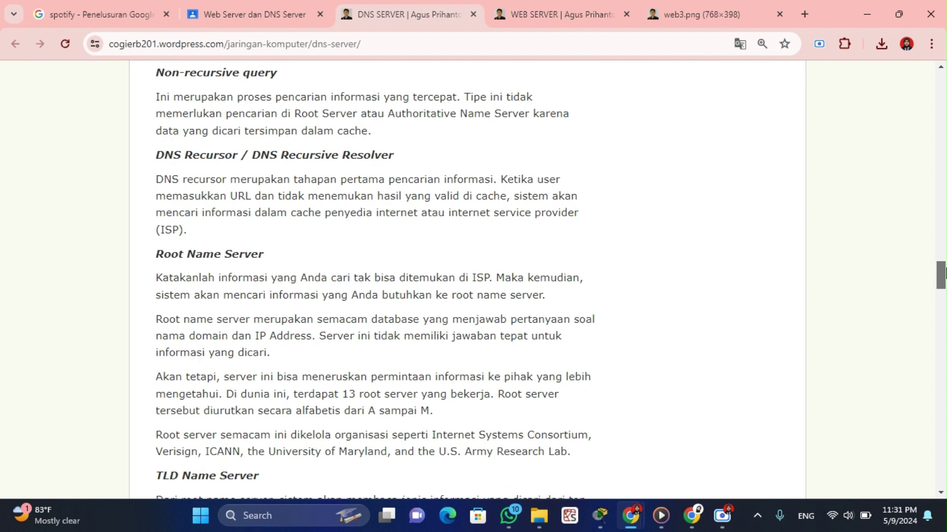
- Read the list of DNS record types and check the experiment's steps and sample DNS service entries
{"action": "left_click_drag", "start_coordinate": [943, 274], "coordinate": [944, 311]}
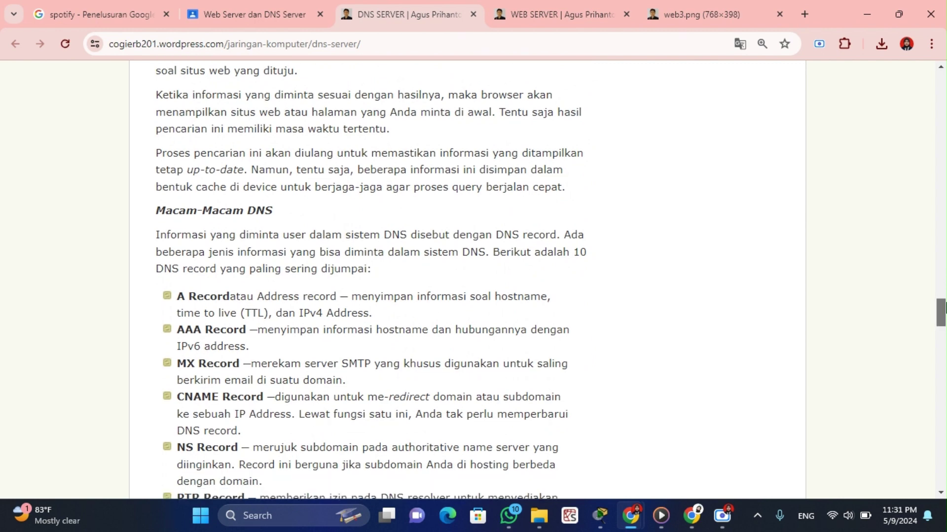
{"action": "left_click_drag", "start_coordinate": [943, 306], "coordinate": [944, 311]}
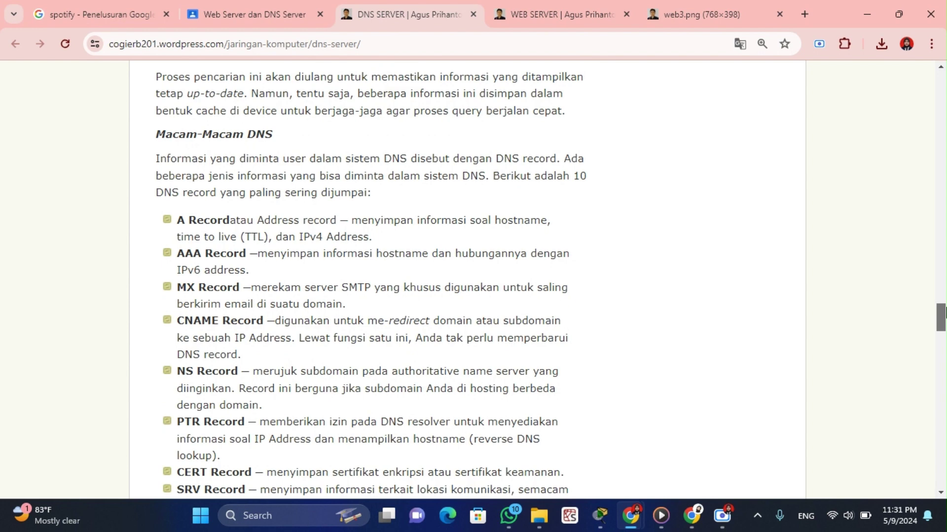
{"action": "left_click_drag", "start_coordinate": [943, 311], "coordinate": [944, 314]}
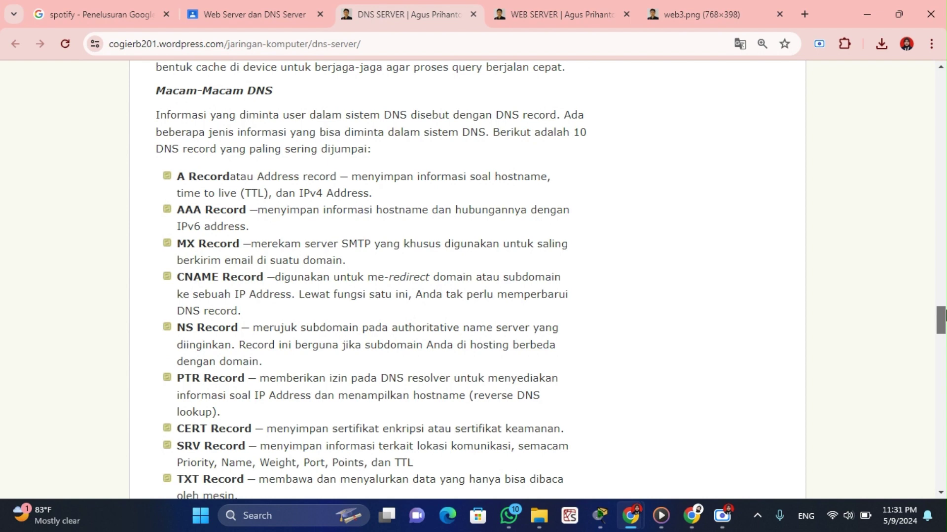
{"action": "left_click_drag", "start_coordinate": [944, 315], "coordinate": [944, 320]}
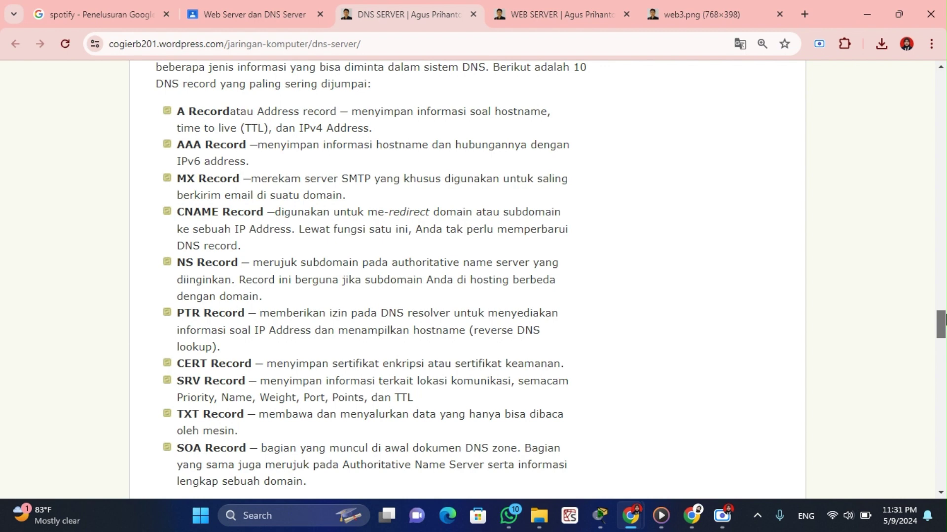
{"action": "left_click_drag", "start_coordinate": [943, 320], "coordinate": [943, 326]}
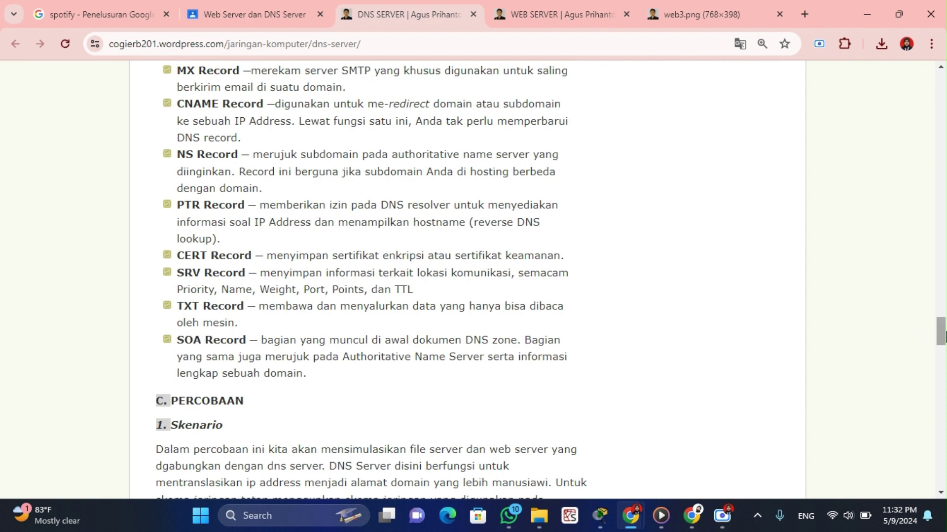
{"action": "left_click_drag", "start_coordinate": [942, 337], "coordinate": [942, 383]}
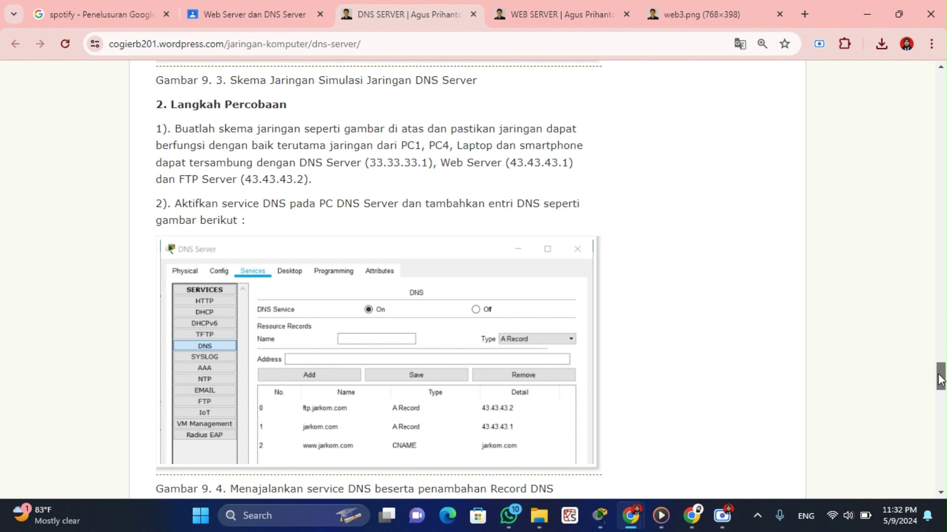
{"action": "left_click_drag", "start_coordinate": [941, 379], "coordinate": [941, 381]}
- Switch to Cisco Packet Tracer, turn on the DNS service on the DNS server, and close its window
{"action": "key", "text": "alt+Tab"}
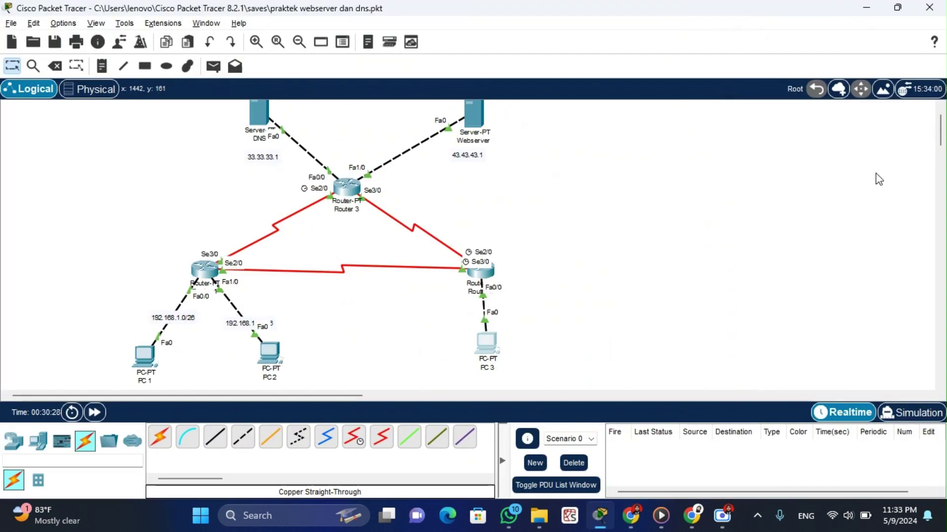
{"action": "left_click_drag", "start_coordinate": [941, 136], "coordinate": [941, 131]}
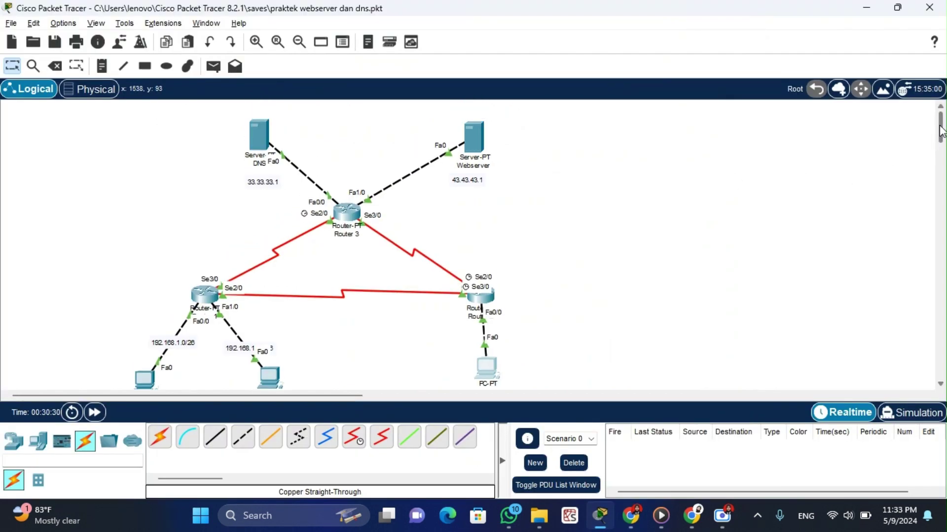
{"action": "left_click", "coordinate": [262, 130]}
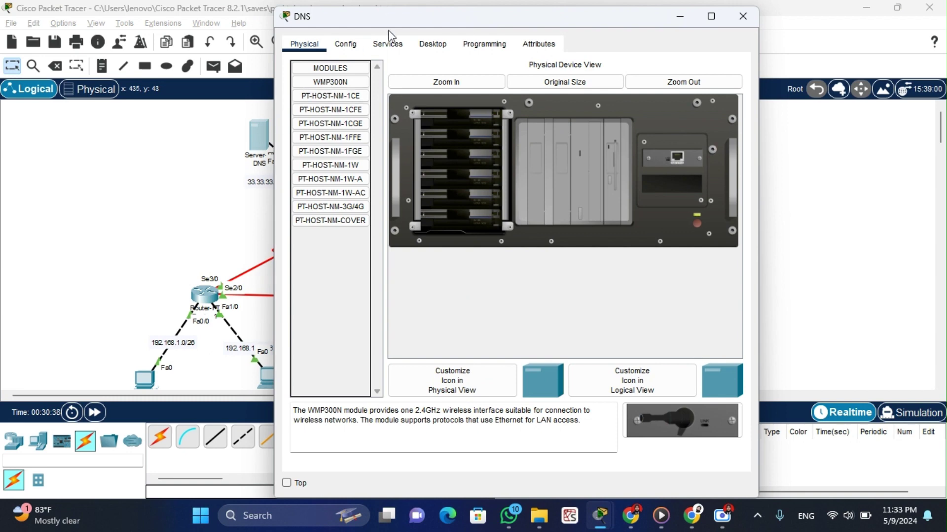
{"action": "left_click", "coordinate": [388, 45]}
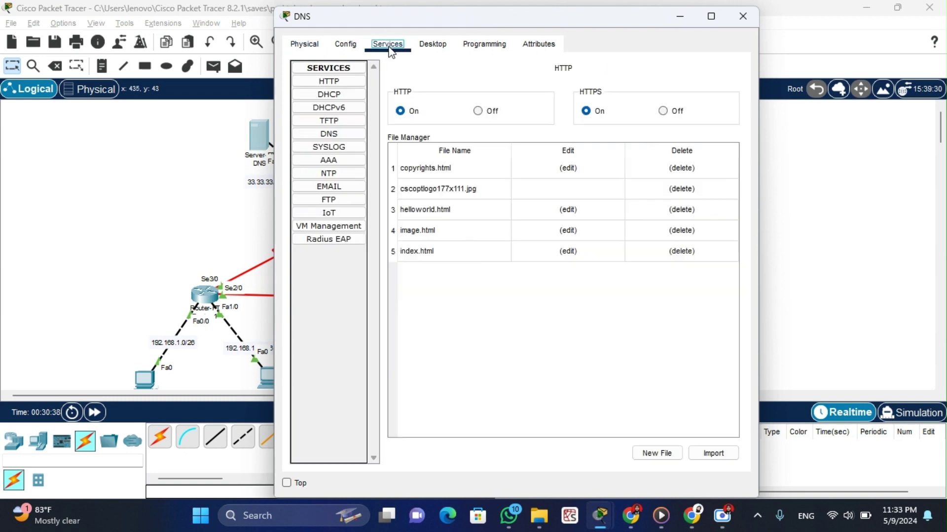
{"action": "left_click", "coordinate": [354, 134]}
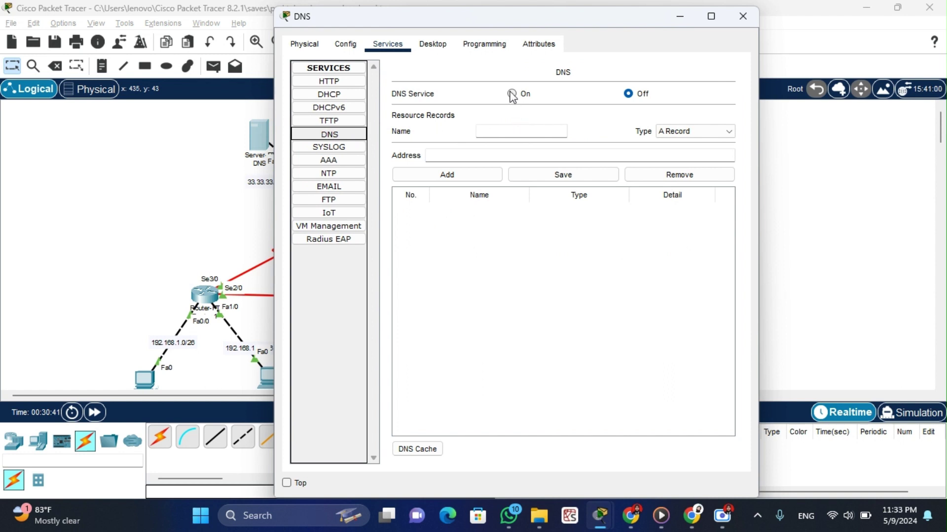
{"action": "left_click", "coordinate": [512, 95]}
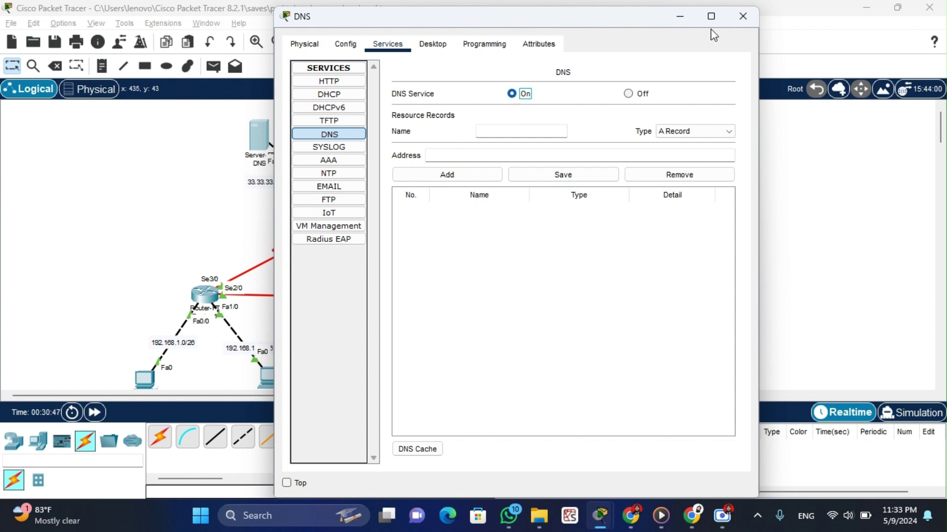
{"action": "left_click", "coordinate": [743, 16]}
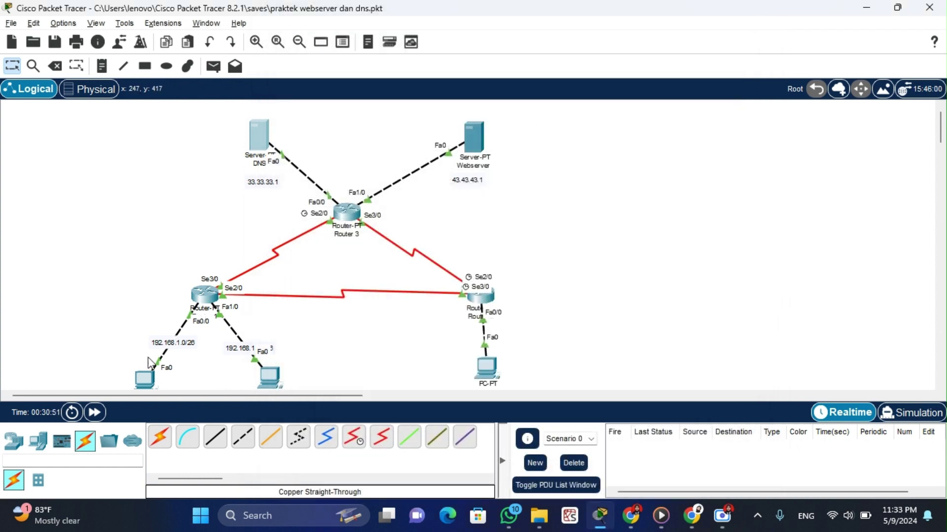
- Set the DNS server address in PC 1's IP configuration to 33.33.33.1 and close the PC 1 window
{"action": "left_click", "coordinate": [145, 380]}
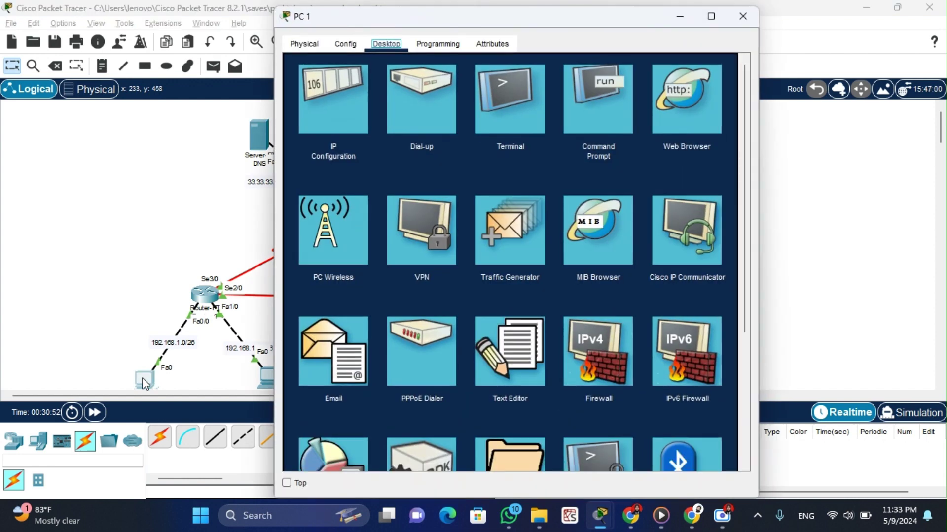
{"action": "left_click", "coordinate": [350, 119]}
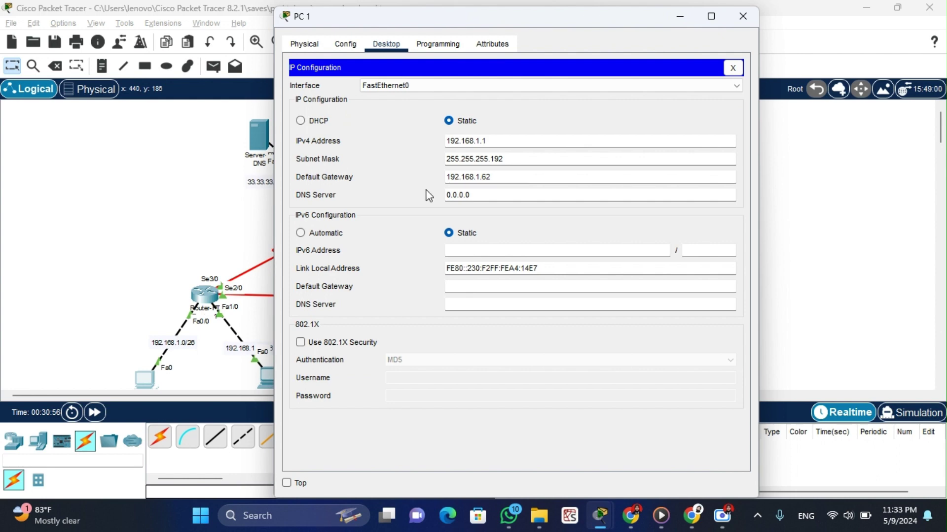
{"action": "left_click_drag", "start_coordinate": [447, 197], "coordinate": [473, 197]}
{"action": "type", "text": "33.33.33.1"}
{"action": "left_click", "coordinate": [743, 15]}
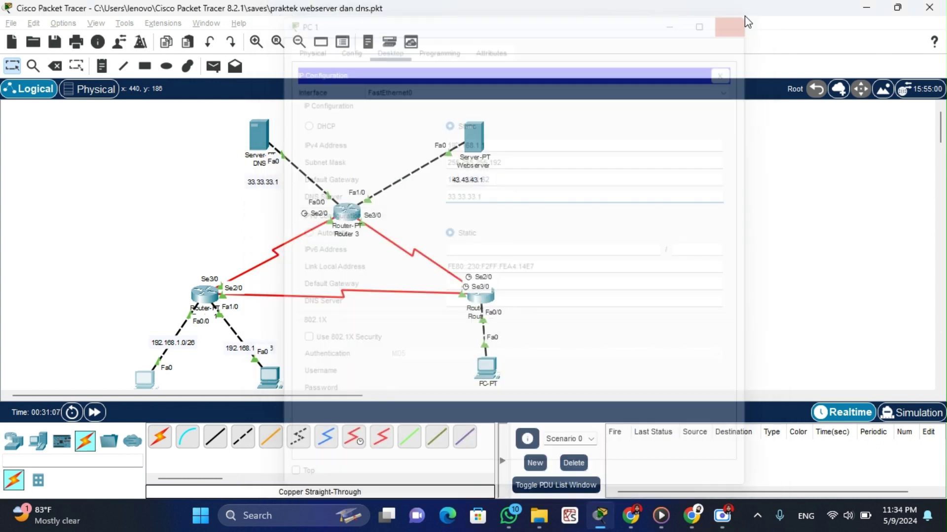
- Add an A Record for jarkom.com with address 43.43.43.1 to the DNS server's DNS service and try to save it
{"action": "left_click", "coordinate": [260, 134]}
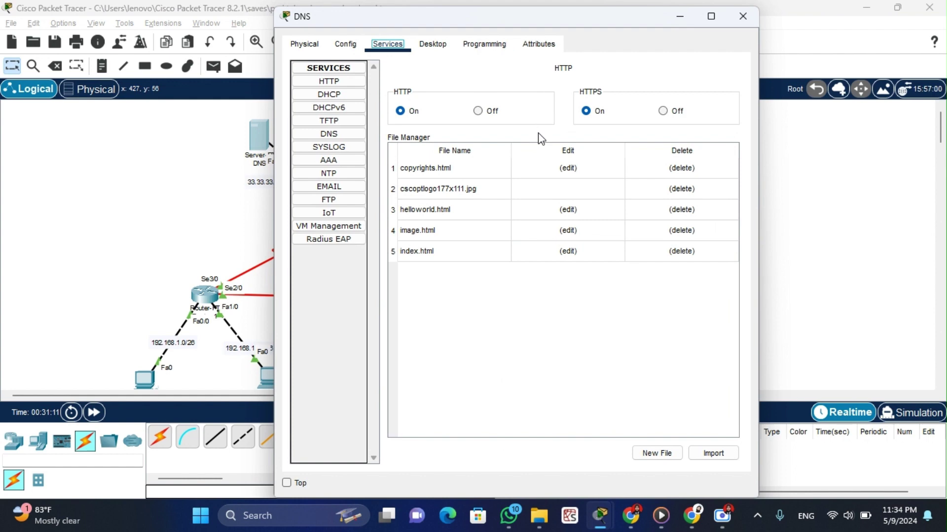
{"action": "left_click", "coordinate": [337, 137]}
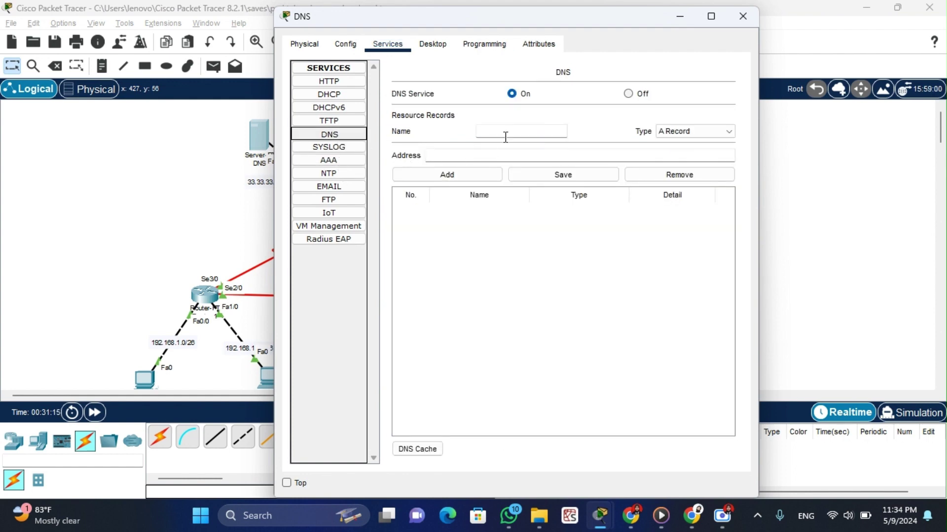
{"action": "left_click", "coordinate": [517, 134]}
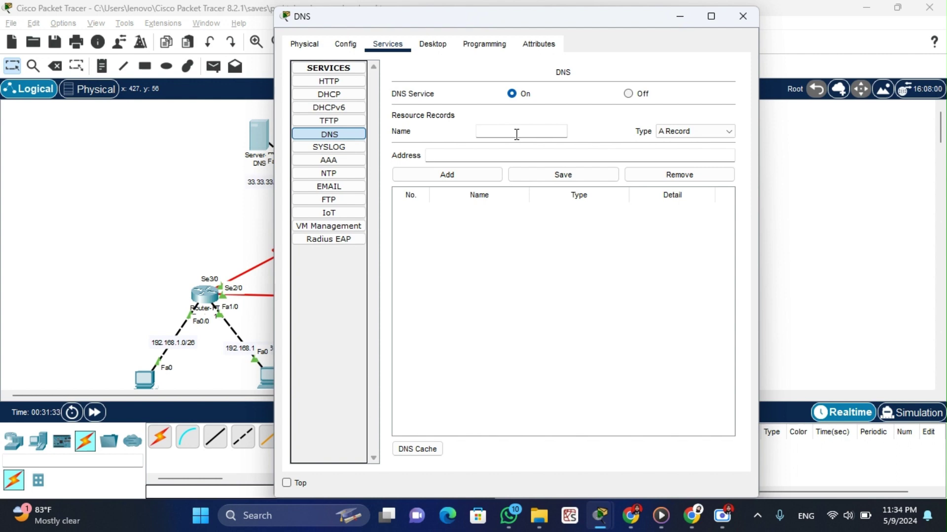
{"action": "type", "text": "ja"}
{"action": "type", "text": "om.com"}
{"action": "left_click", "coordinate": [529, 150]}
{"action": "type", "text": "43.43.43.1"}
{"action": "left_click", "coordinate": [488, 179]}
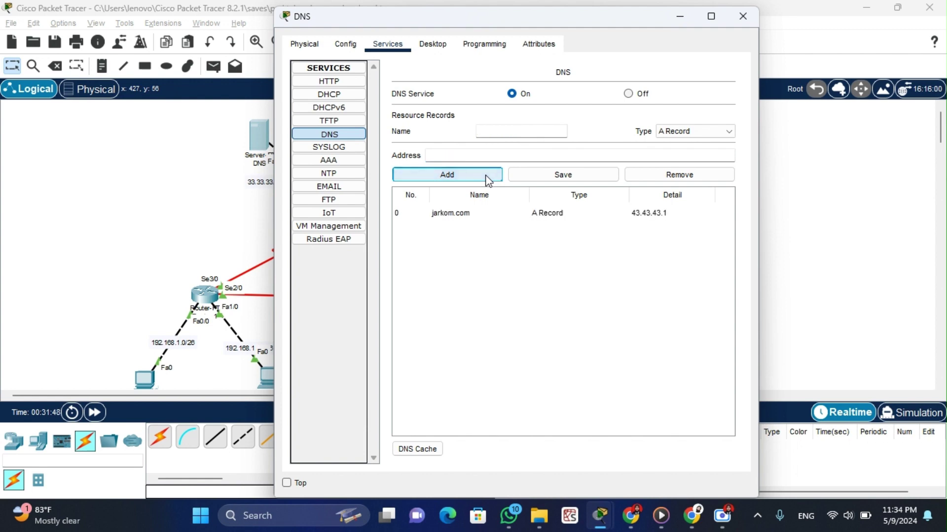
{"action": "left_click", "coordinate": [537, 175]}
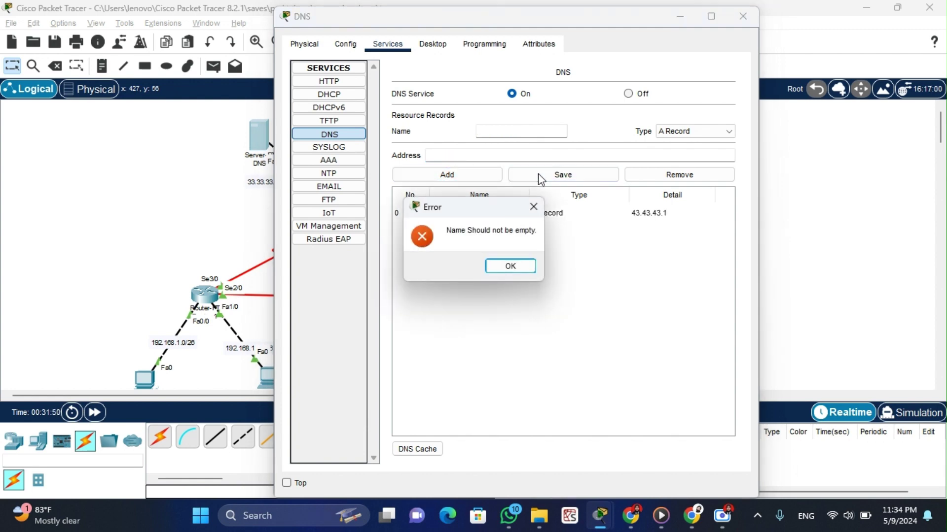
- Dismiss the error dialog and close the DNS server's window
{"action": "left_click", "coordinate": [517, 265]}
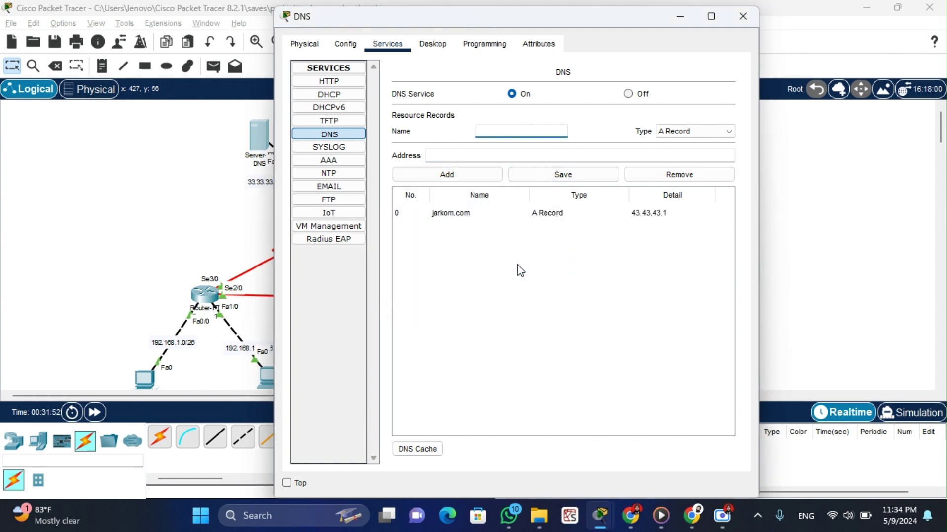
{"action": "left_click", "coordinate": [608, 253]}
{"action": "left_click", "coordinate": [742, 16]}
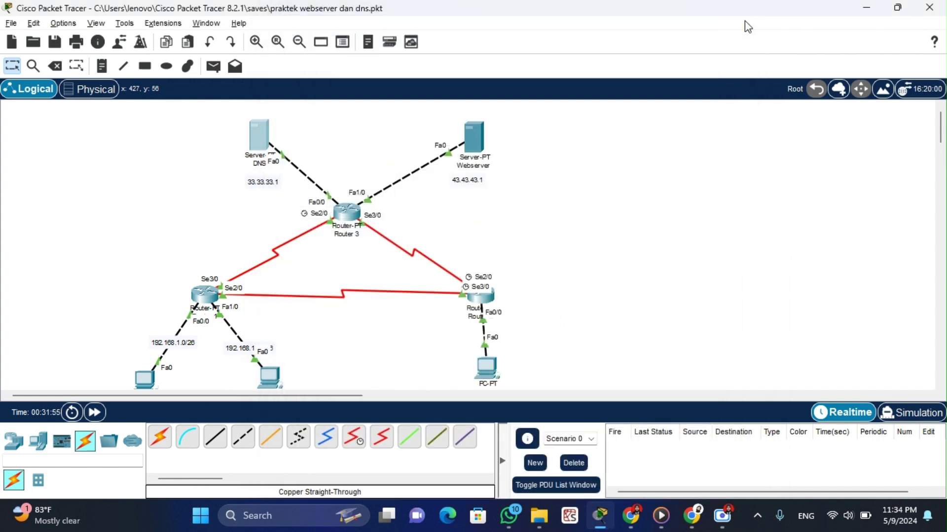
- Load jarkom.com in PC 1's web browser to test the DNS record, and close the PC 1 window
{"action": "left_click", "coordinate": [152, 382]}
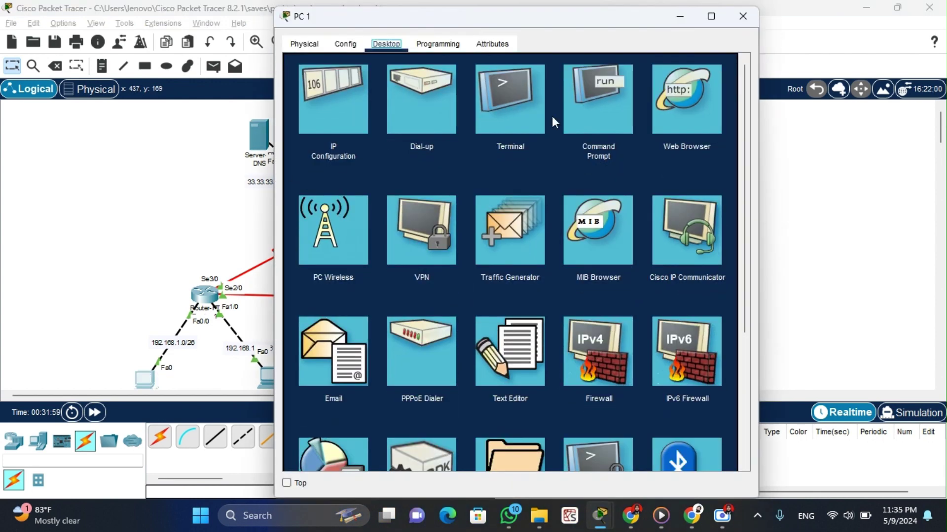
{"action": "left_click", "coordinate": [673, 111]}
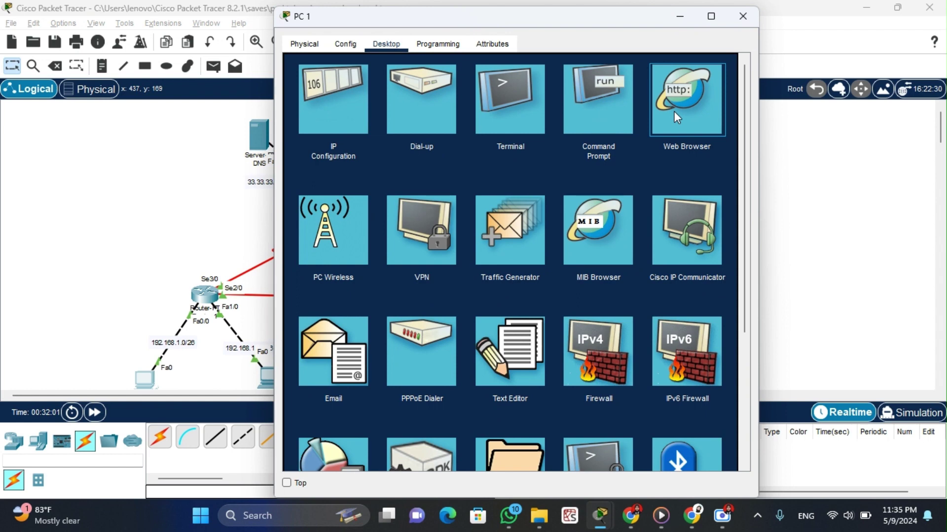
{"action": "left_click", "coordinate": [673, 111]}
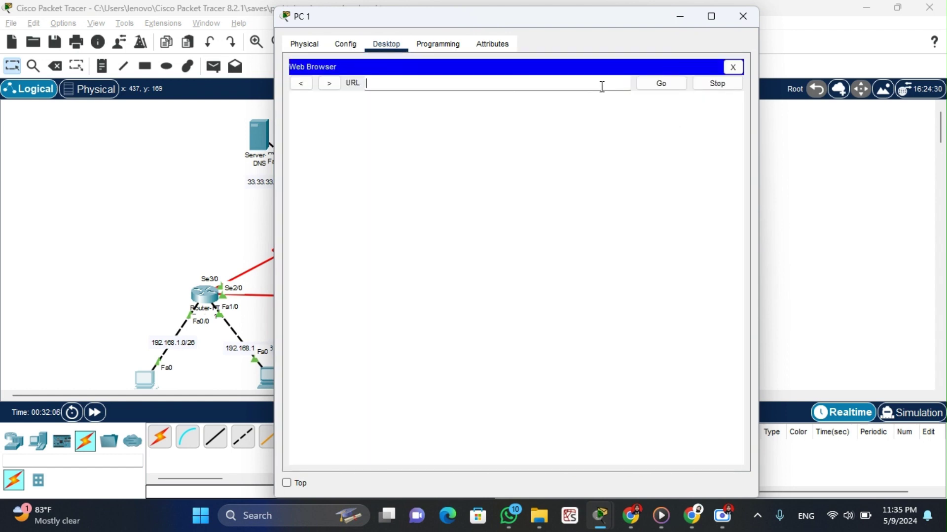
{"action": "type", "text": "jarkom.com"}
{"action": "key", "text": "Return"}
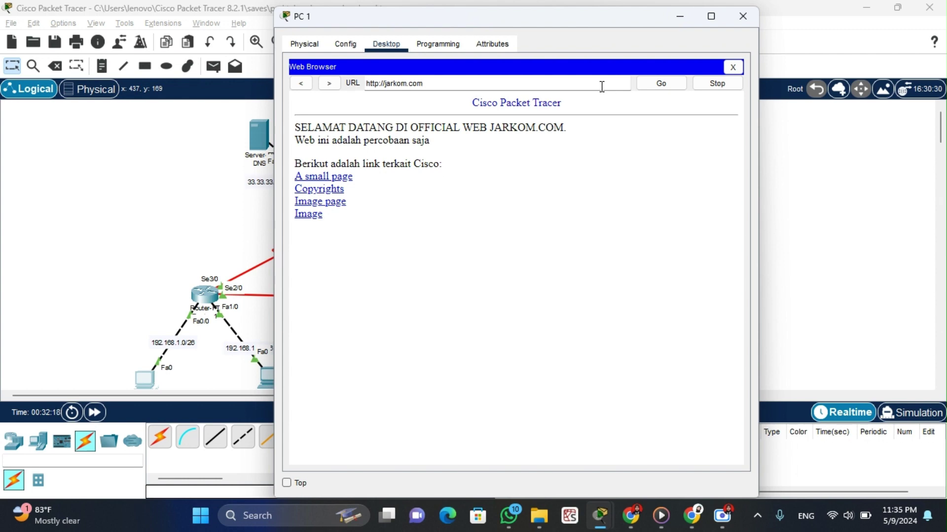
{"action": "left_click", "coordinate": [732, 22]}
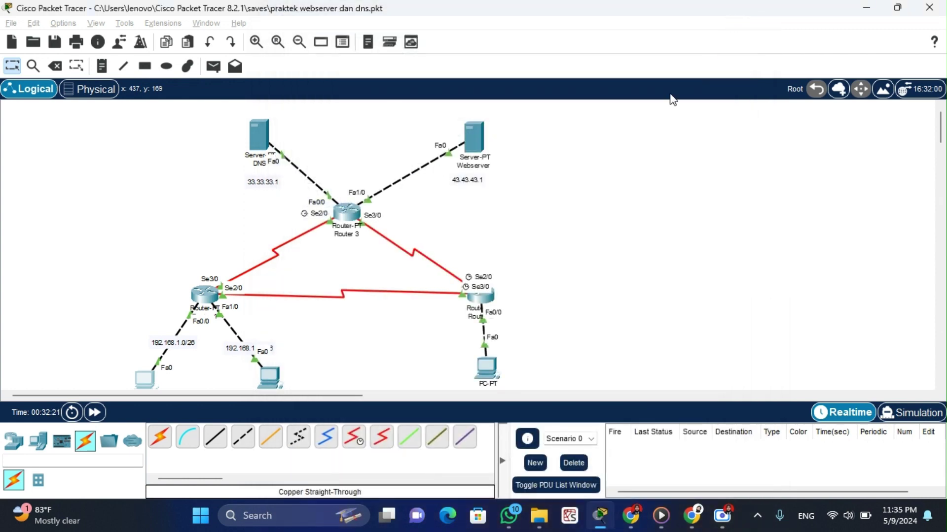
{"action": "left_click", "coordinate": [495, 368]}
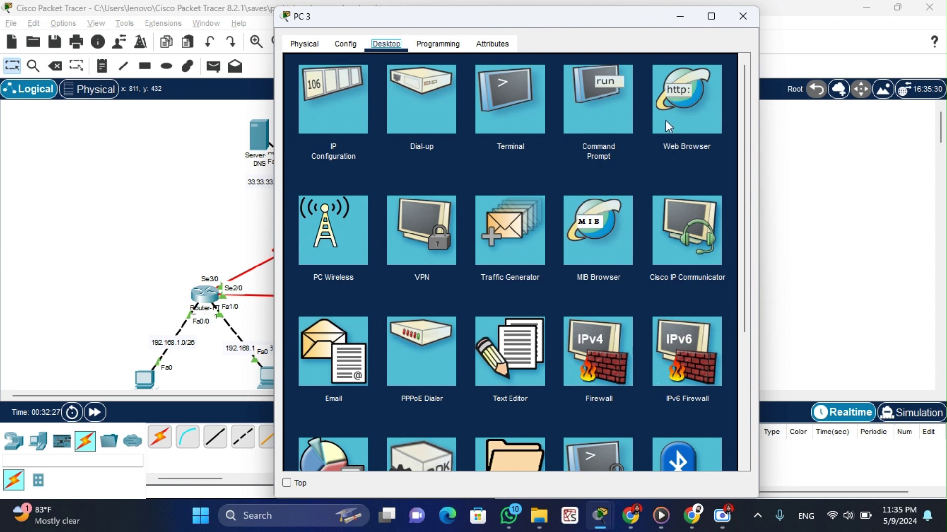
{"action": "left_click", "coordinate": [345, 123]}
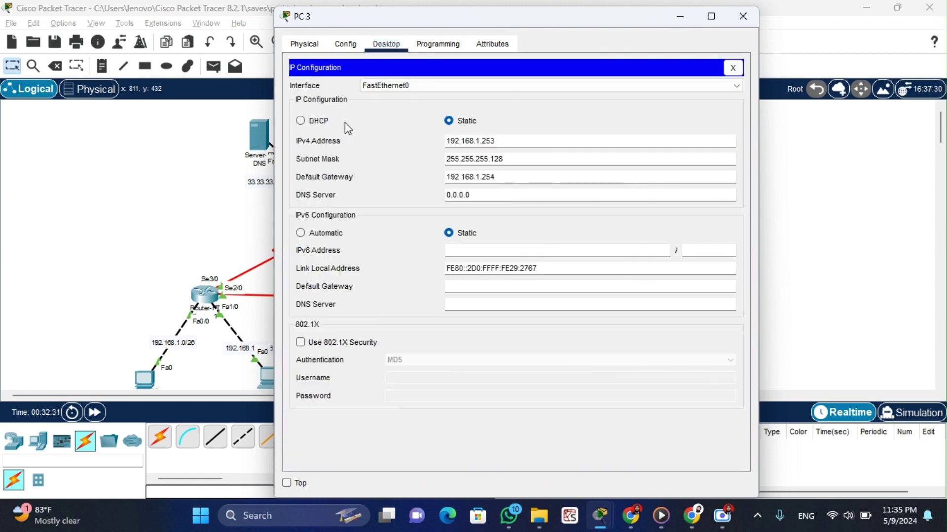
{"action": "left_click", "coordinate": [744, 17]}
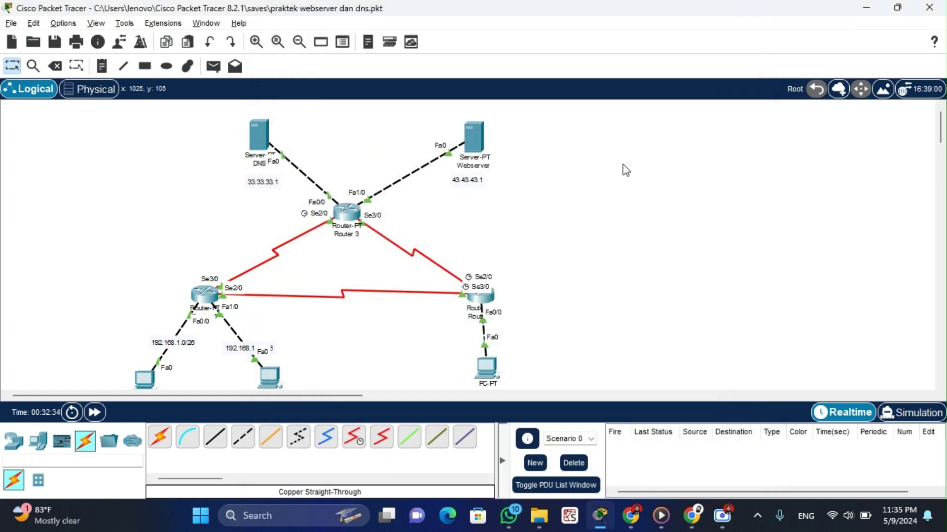
{"action": "left_click", "coordinate": [273, 129]}
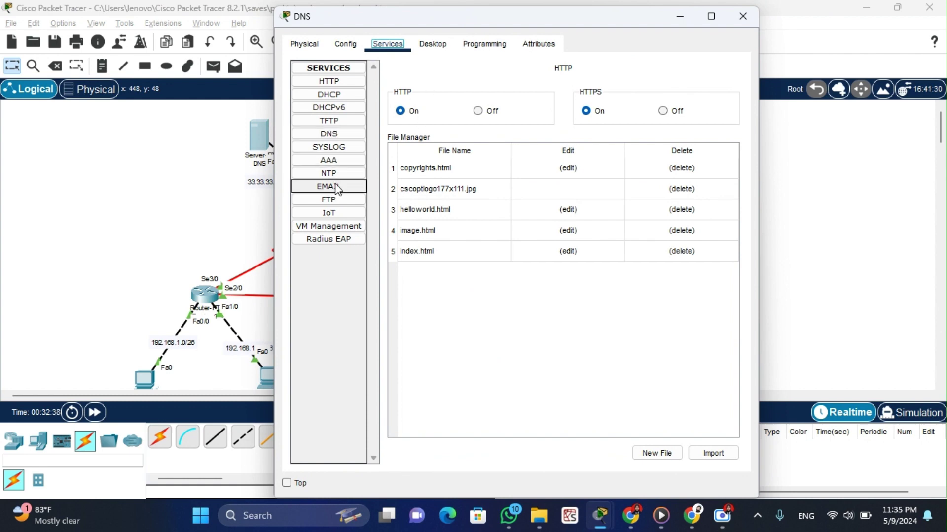
{"action": "left_click", "coordinate": [330, 133]}
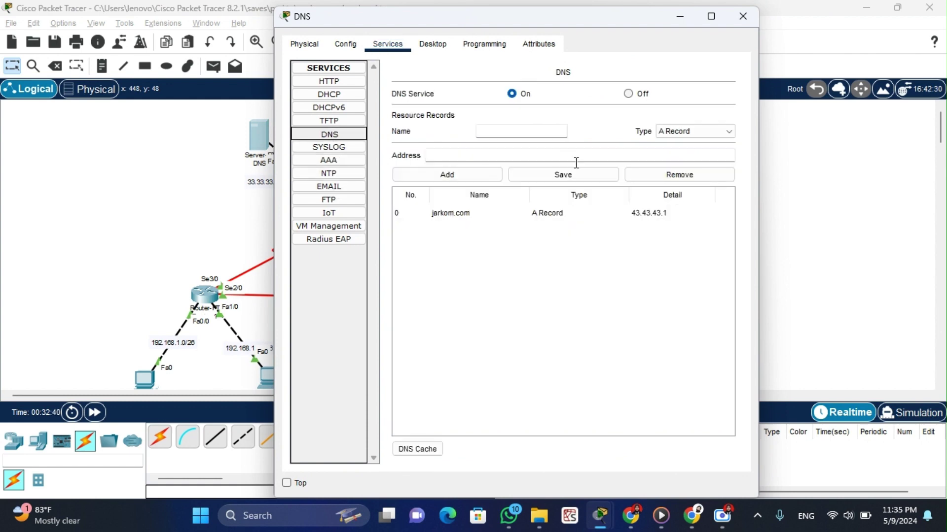
{"action": "left_click", "coordinate": [713, 133]}
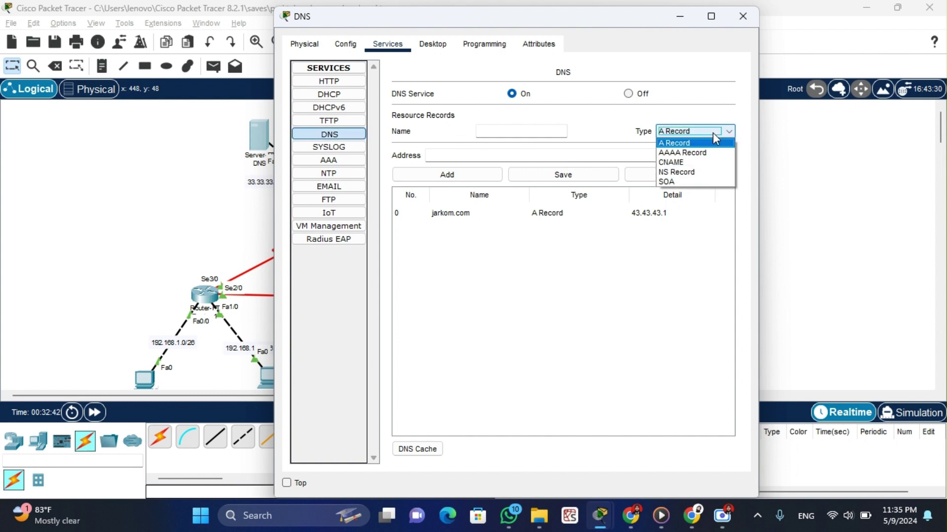
{"action": "left_click", "coordinate": [710, 163]}
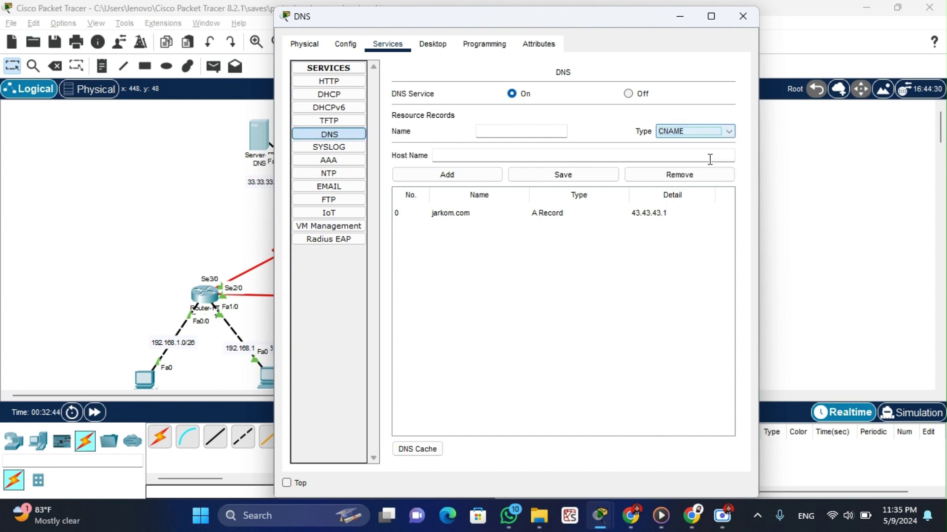
{"action": "left_click", "coordinate": [541, 133]}
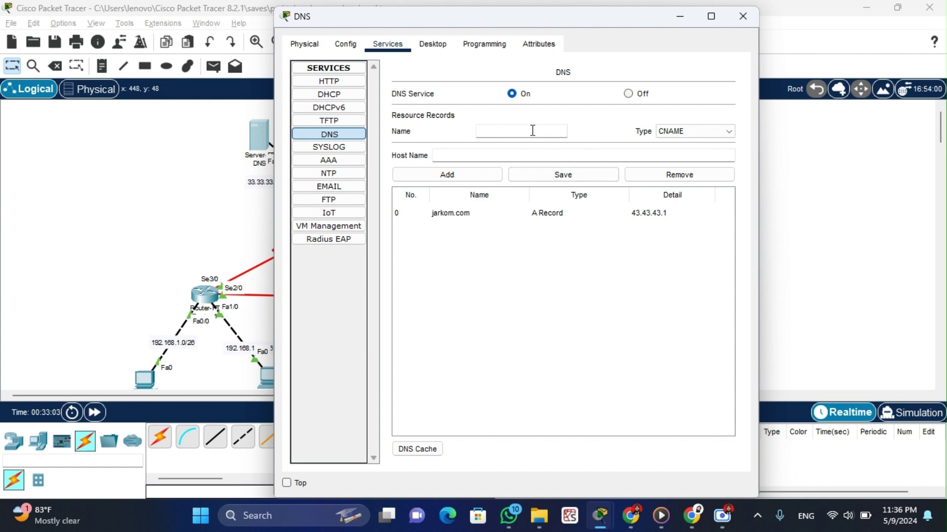
{"action": "type", "text": "www.jarkom."}
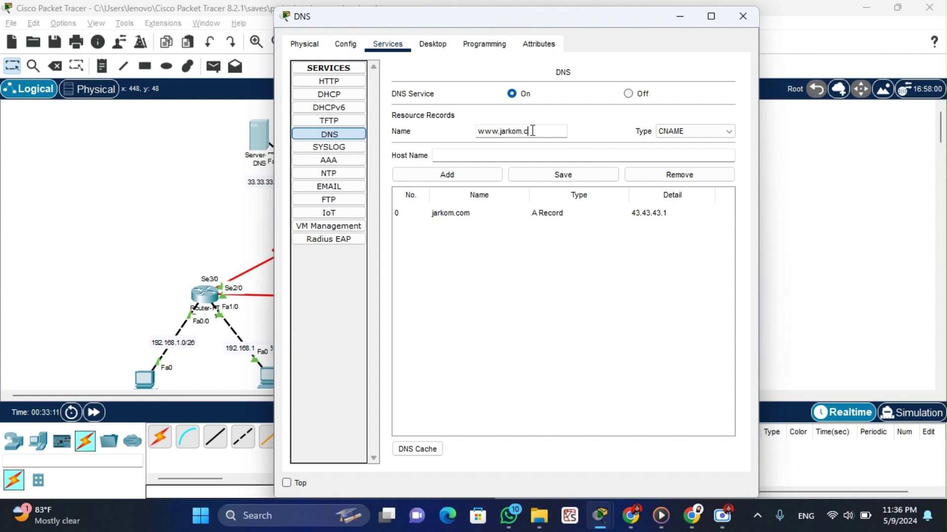
{"action": "type", "text": "com"}
{"action": "left_click", "coordinate": [531, 153]}
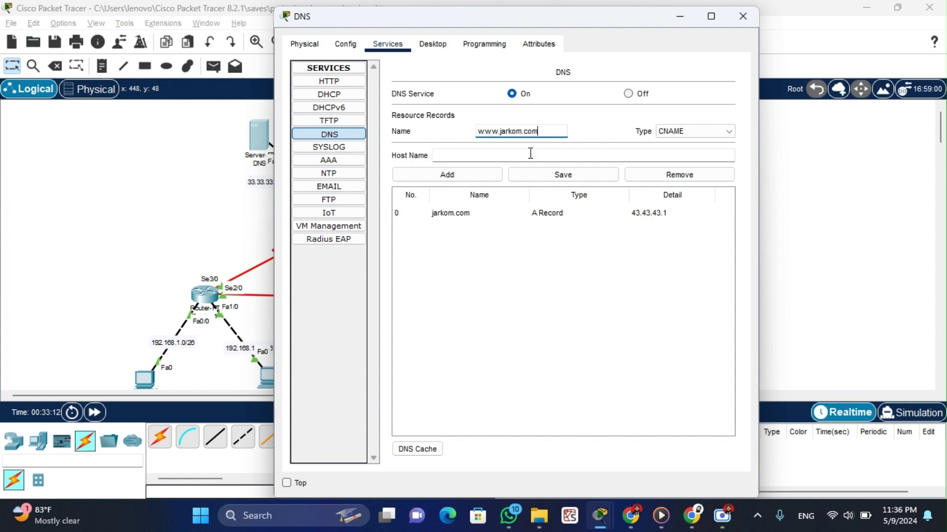
{"action": "type", "text": "jarkom.com"}
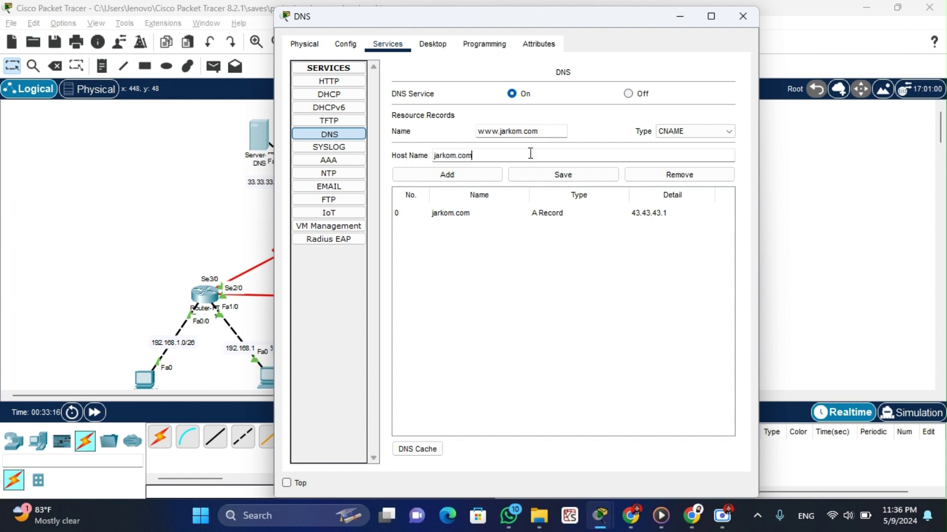
{"action": "left_click", "coordinate": [468, 174]}
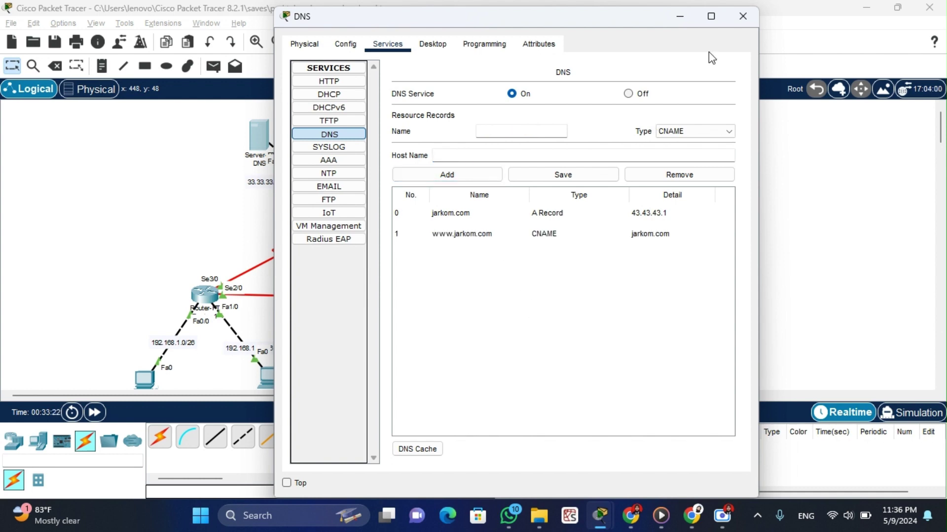
{"action": "left_click", "coordinate": [741, 20]}
- Set the DNS server address in PC 3's IP configuration to 43.43.43.1 and close the PC 3 window
{"action": "left_click", "coordinate": [488, 368]}
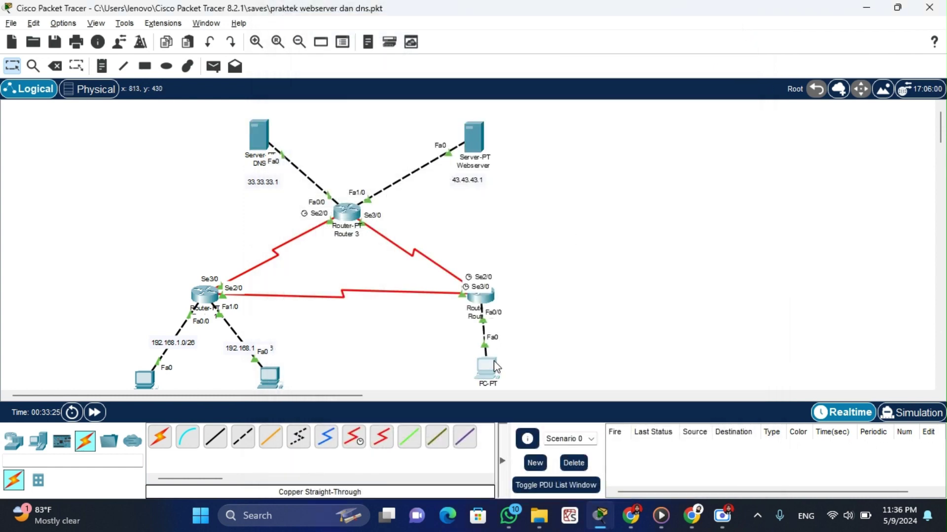
{"action": "left_click", "coordinate": [347, 116]}
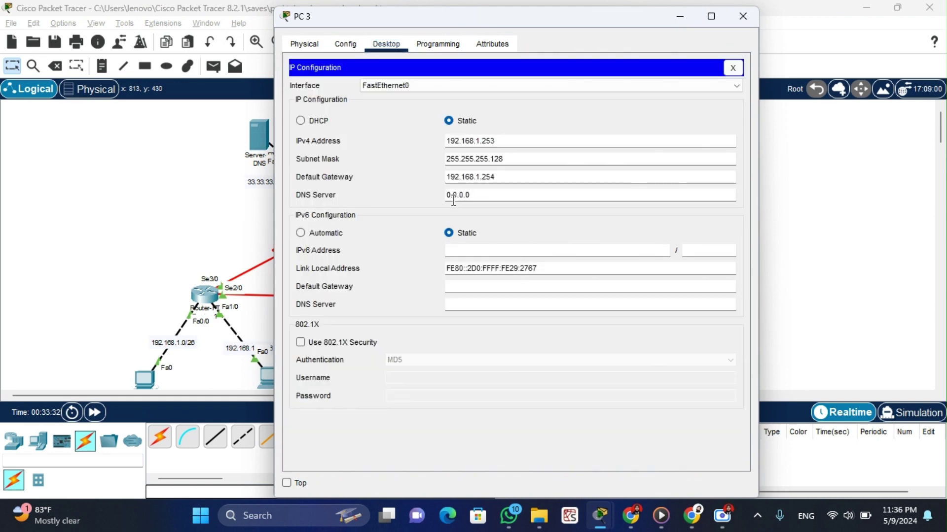
{"action": "left_click_drag", "start_coordinate": [446, 195], "coordinate": [476, 196]}
{"action": "type", "text": "43"}
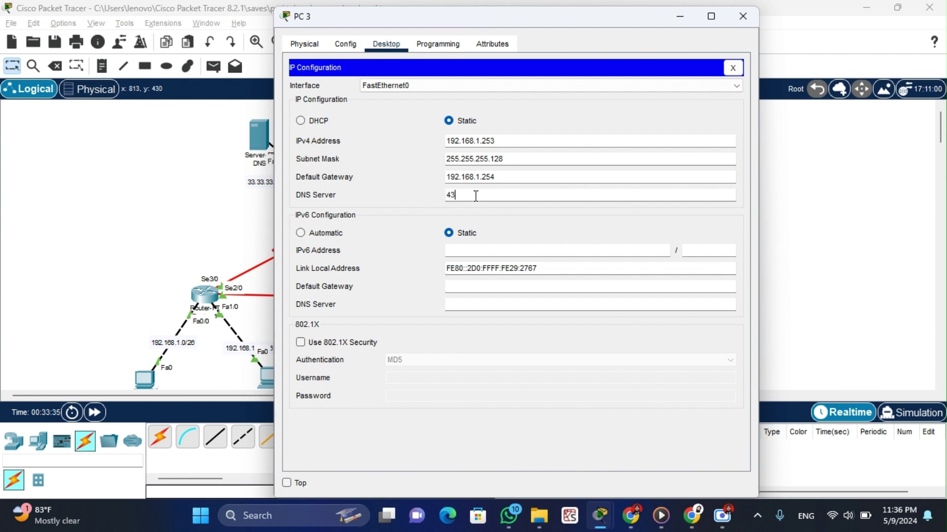
{"action": "type", "text": "."}
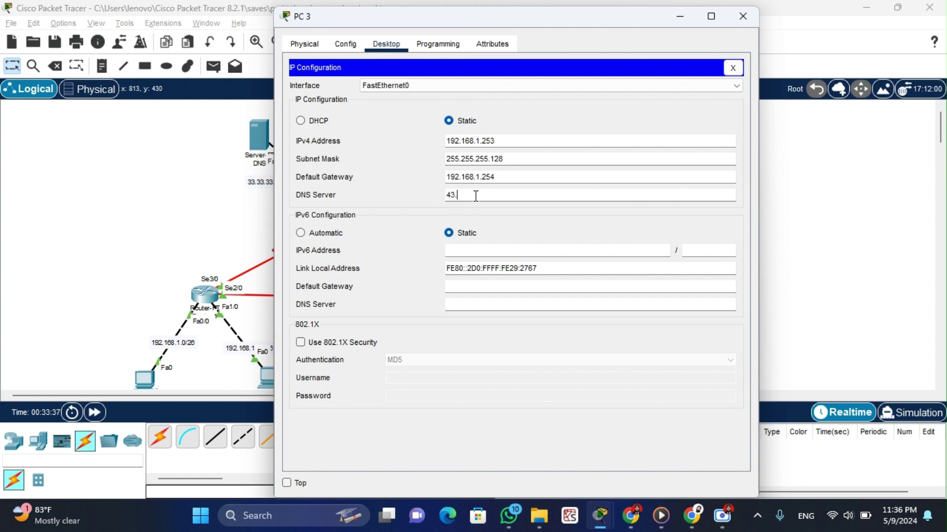
{"action": "type", "text": "43.43.1"}
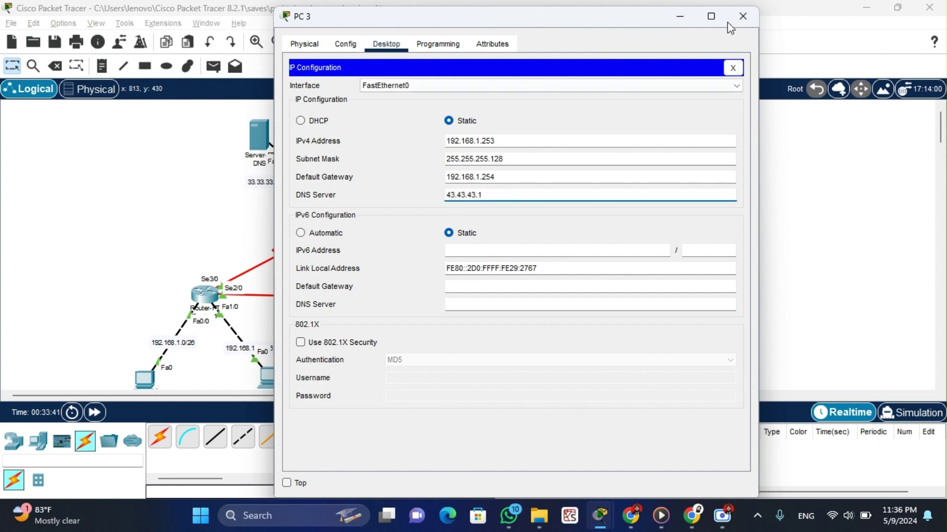
{"action": "left_click", "coordinate": [743, 16]}
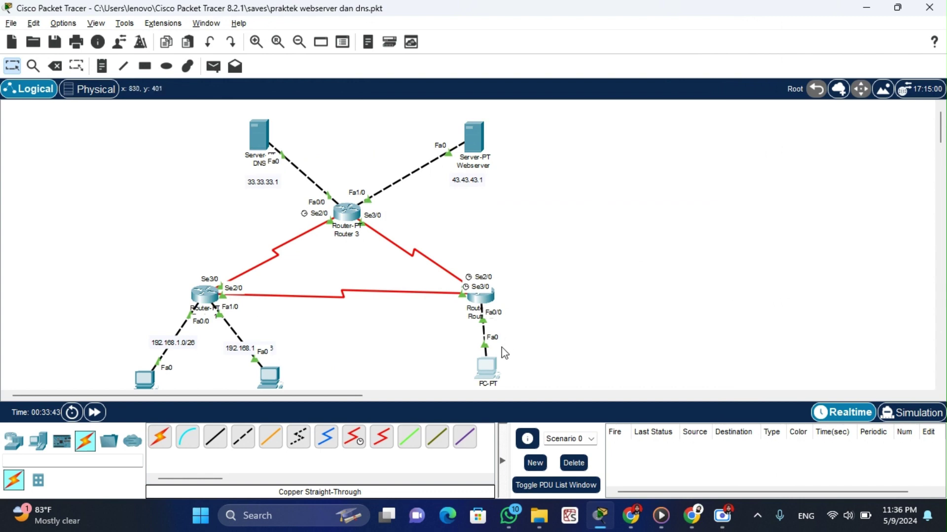
{"action": "left_click", "coordinate": [490, 371]}
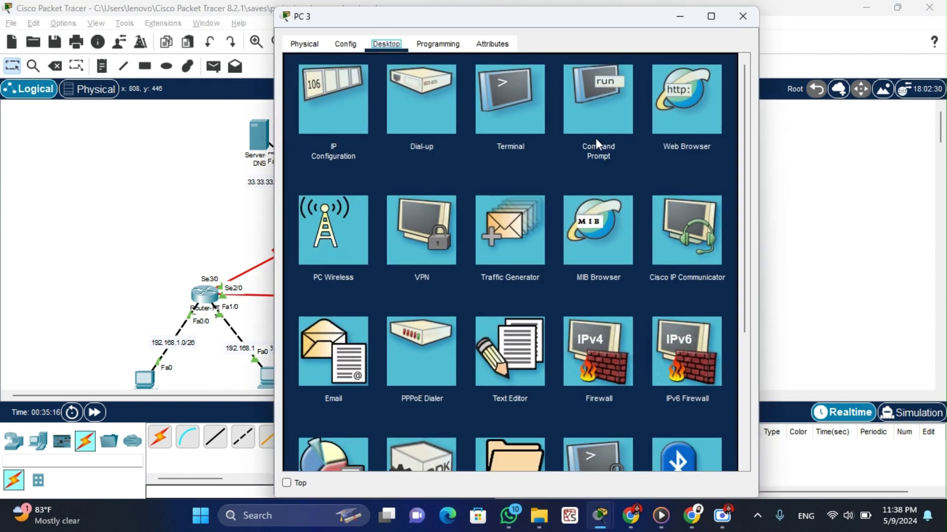
{"action": "left_click", "coordinate": [594, 134]}
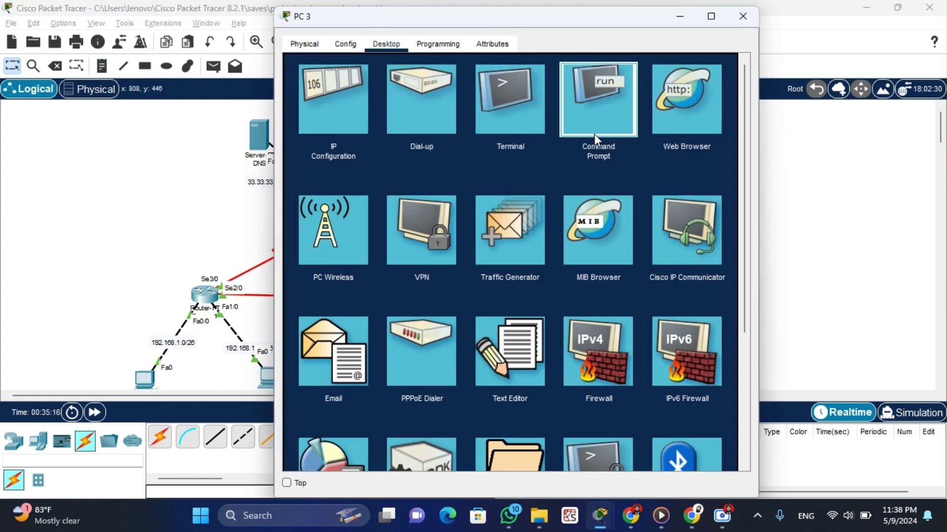
{"action": "type", "text": "pin"}
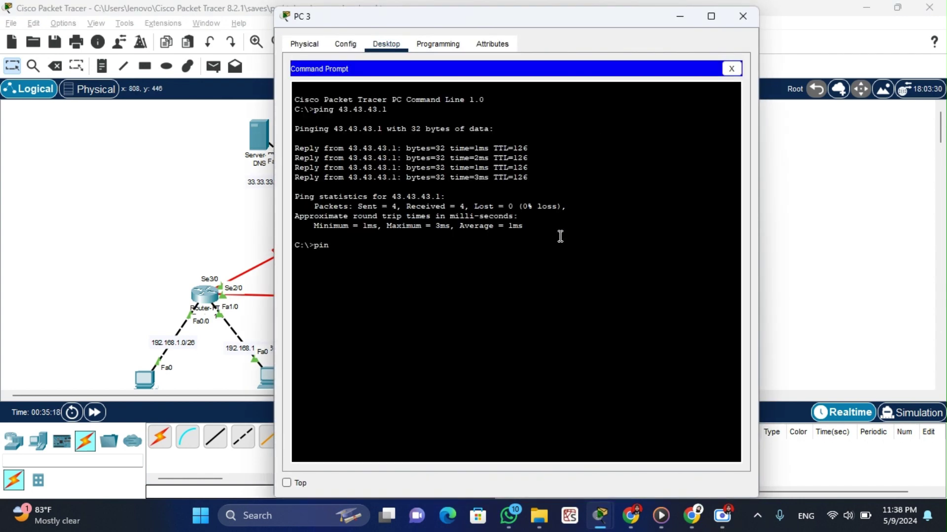
{"action": "type", "text": "g www.jarkom.com"}
{"action": "key", "text": "Return"}
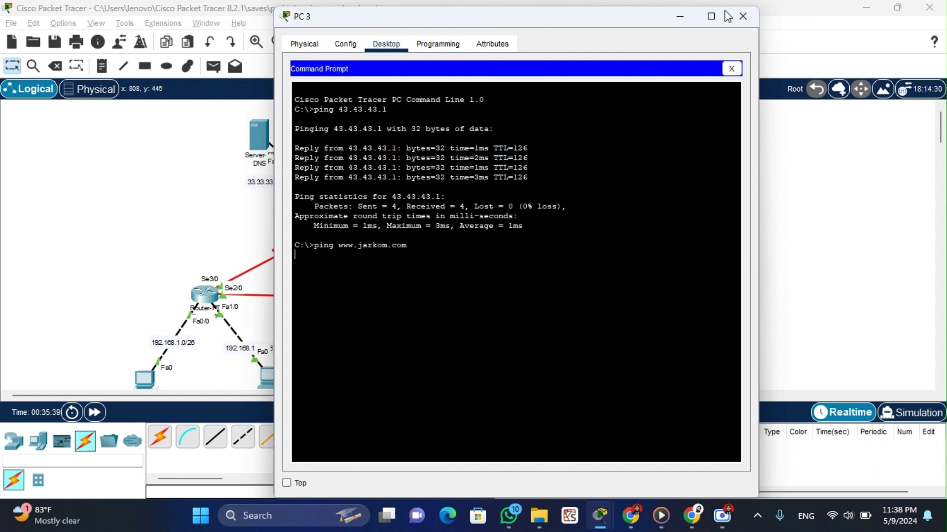
{"action": "left_click", "coordinate": [741, 11]}
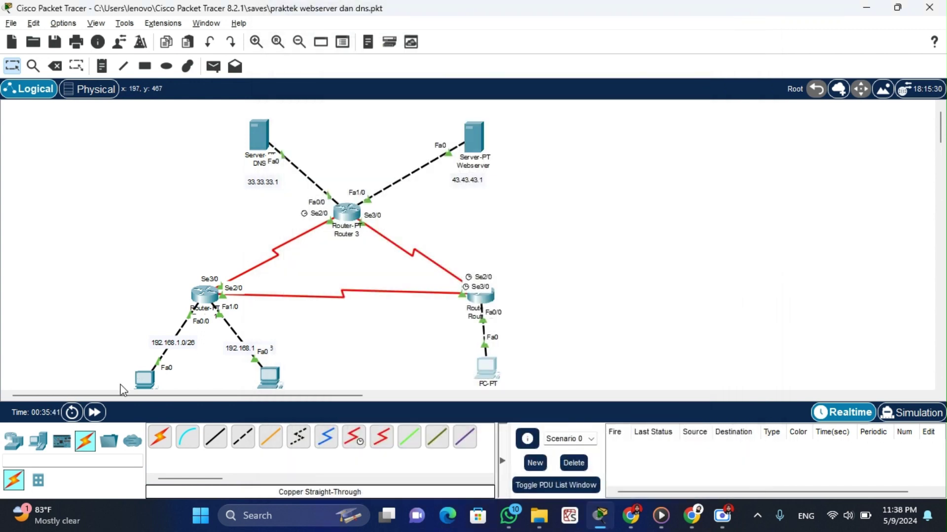
- Ping jarkom.com from PC 1's command prompt and close the PC 1 window
{"action": "left_click", "coordinate": [146, 380]}
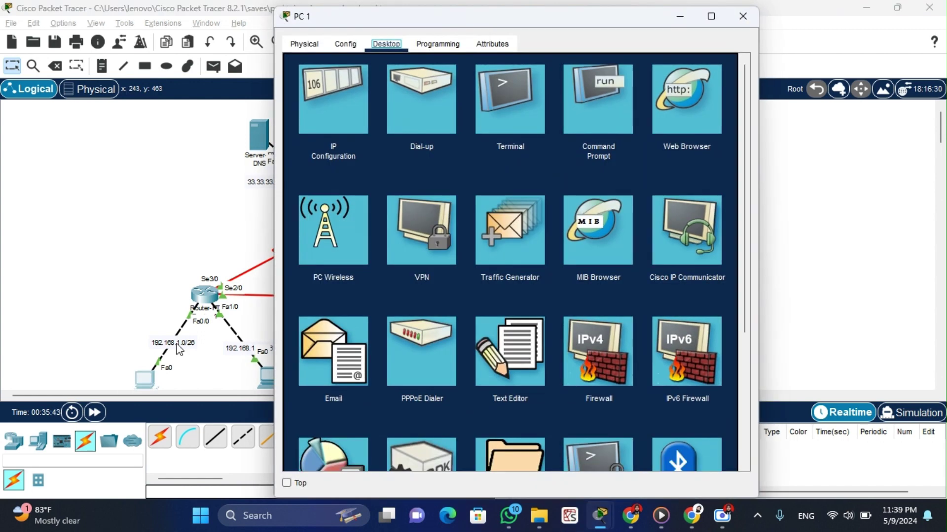
{"action": "left_click", "coordinate": [592, 111]}
{"action": "type", "text": "p"}
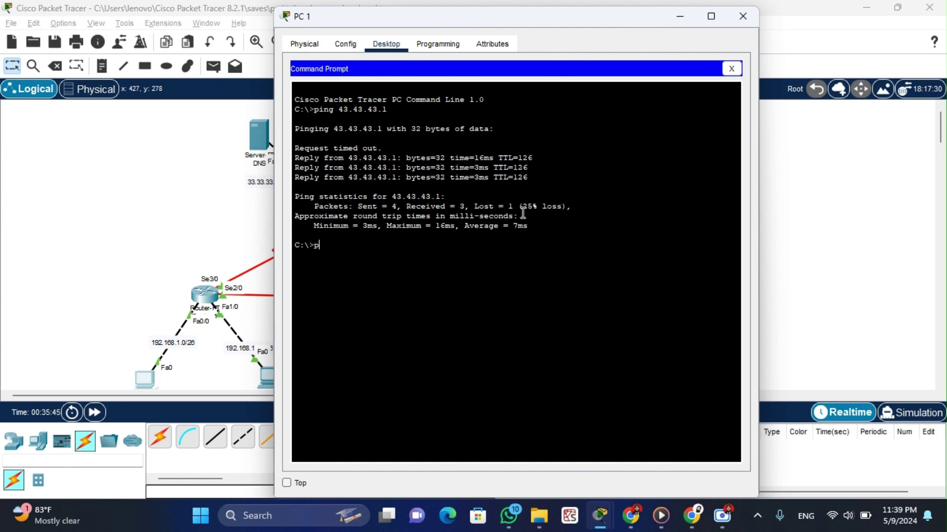
{"action": "type", "text": "ing jarkom.com"}
{"action": "key", "text": "Return"}
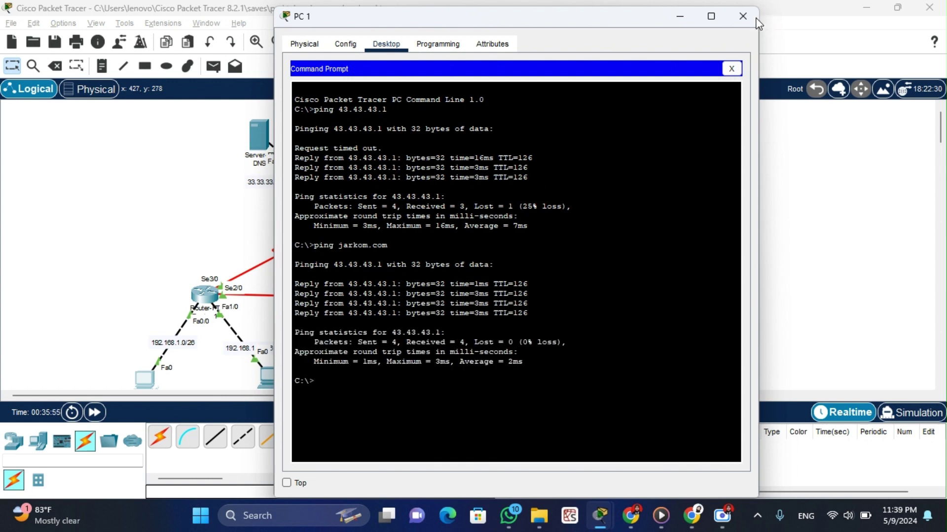
{"action": "left_click", "coordinate": [740, 16]}
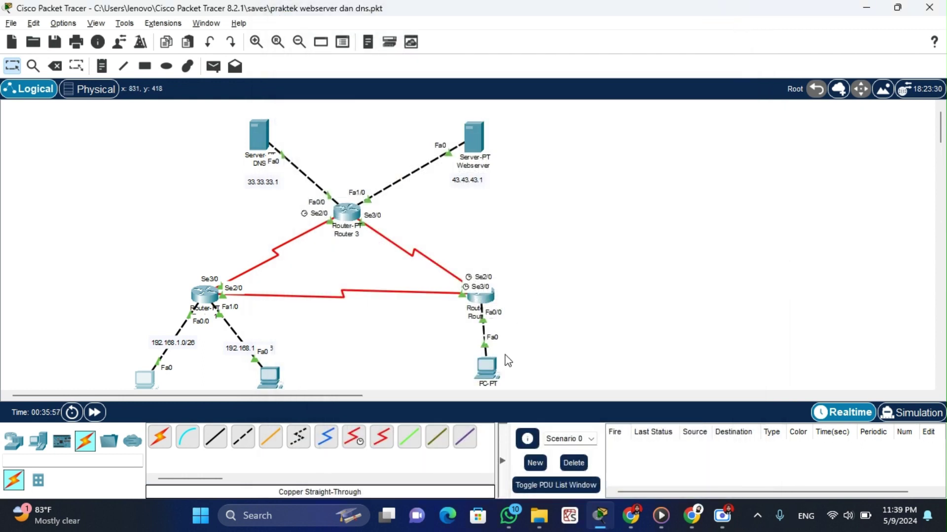
- Set the DNS server address in PC 3's IP configuration to 33.33.33.1 and close the PC 3 window
{"action": "left_click", "coordinate": [492, 364]}
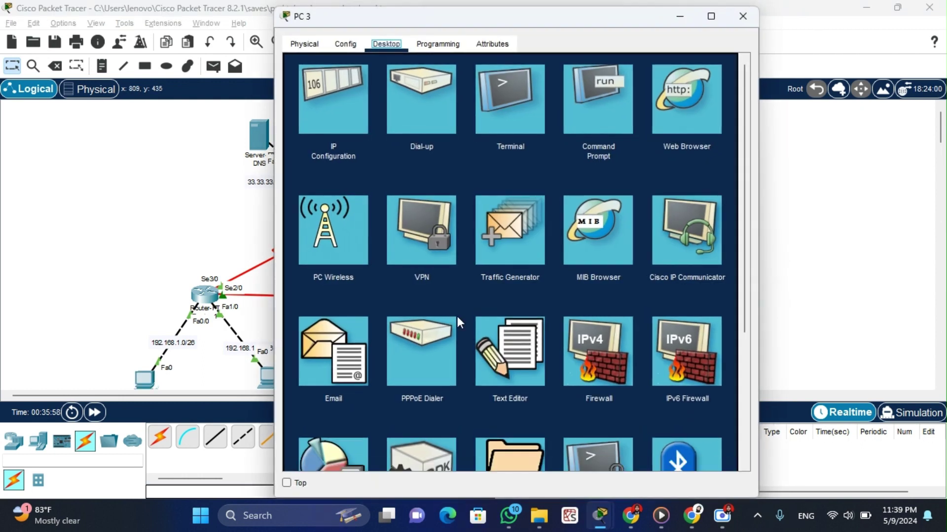
{"action": "left_click", "coordinate": [337, 125]}
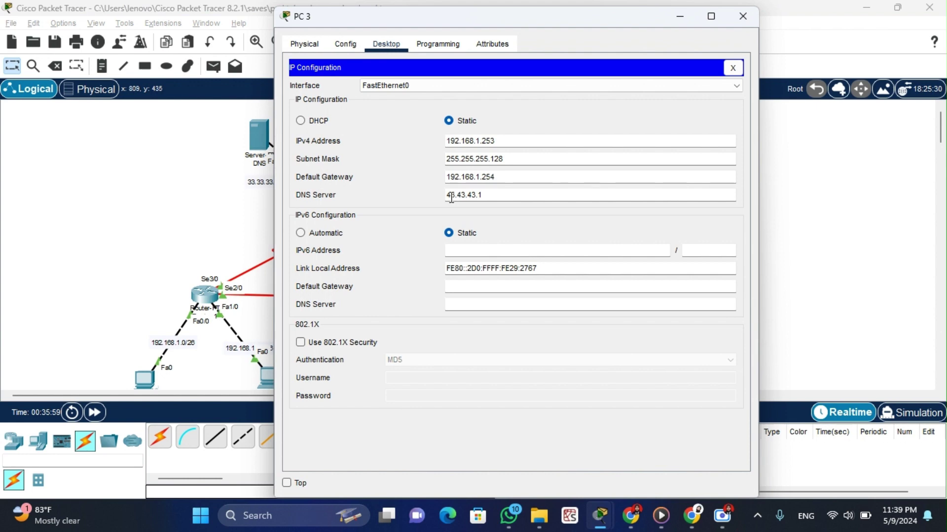
{"action": "left_click", "coordinate": [451, 198]}
{"action": "key", "text": "BackSpace"}
{"action": "type", "text": "3"}
{"action": "key", "text": "Right"}
{"action": "key", "text": "Right"}
{"action": "key", "text": "BackSpace"}
{"action": "type", "text": "3"}
{"action": "key", "text": "Right"}
{"action": "key", "text": "Right"}
{"action": "key", "text": "BackSpace"}
{"action": "type", "text": "3"}
{"action": "left_click", "coordinate": [754, 17]}
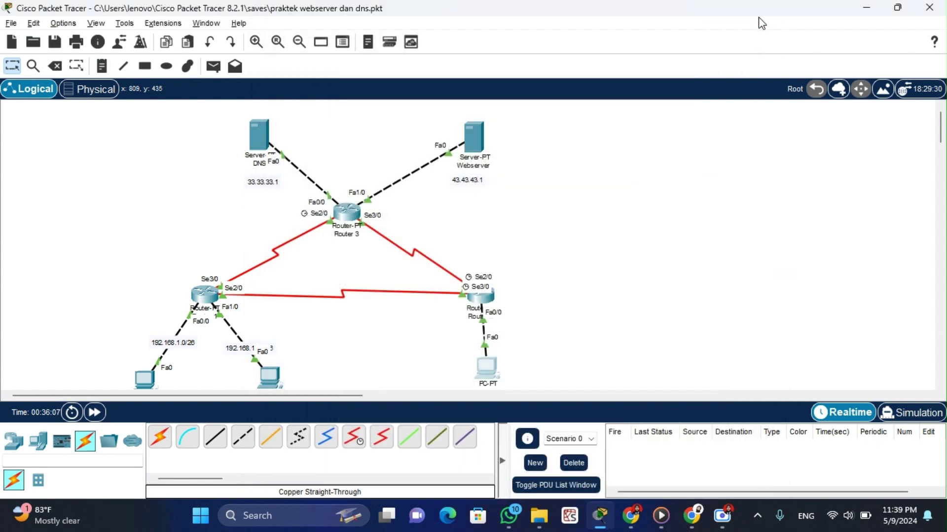
{"action": "left_click", "coordinate": [491, 377]}
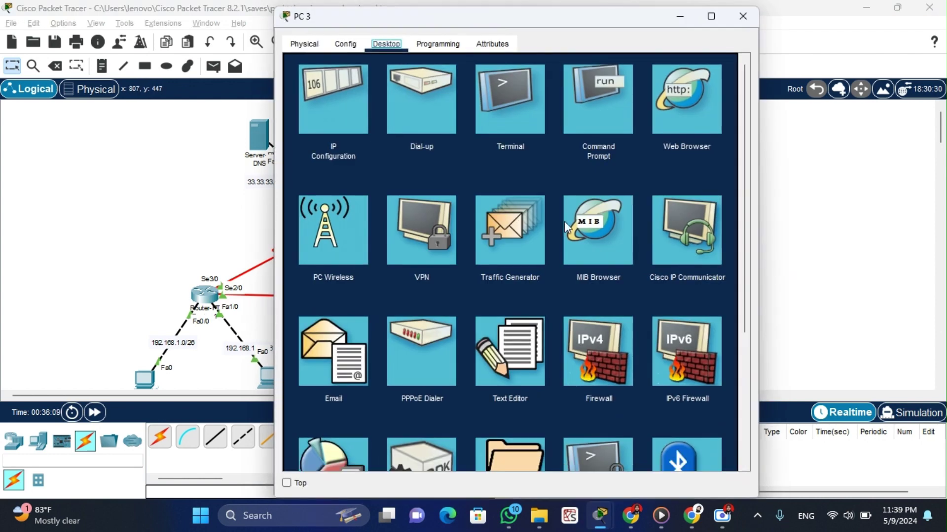
{"action": "left_click", "coordinate": [594, 109]}
{"action": "key", "text": "Return"}
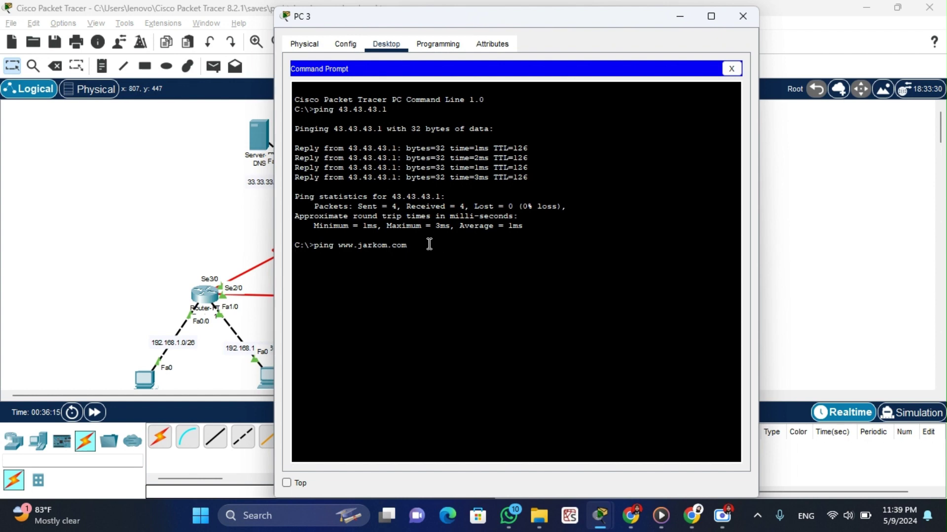
{"action": "left_click", "coordinate": [411, 247]}
{"action": "left_click", "coordinate": [743, 16]}
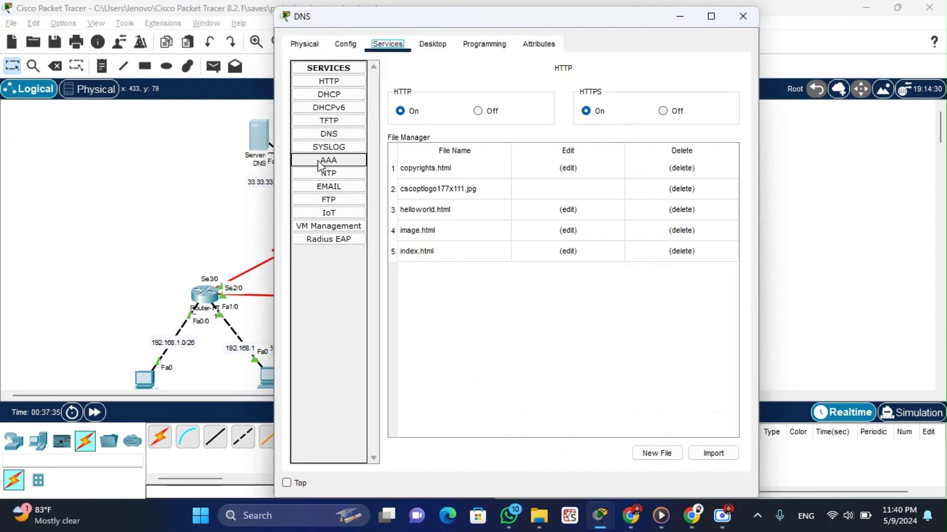
- Check the jarkom.com A record in the DNS server's DNS service and close its window
{"action": "left_click", "coordinate": [330, 134]}
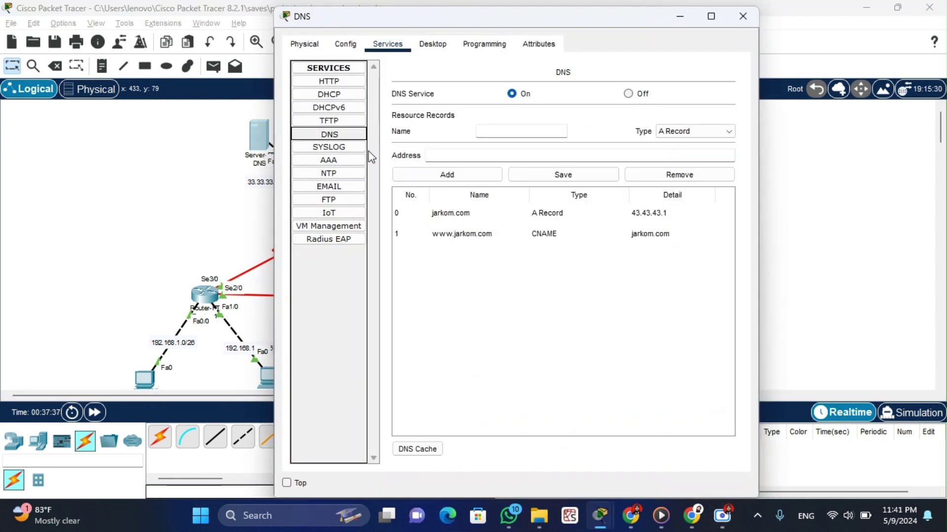
{"action": "left_click", "coordinate": [492, 219]}
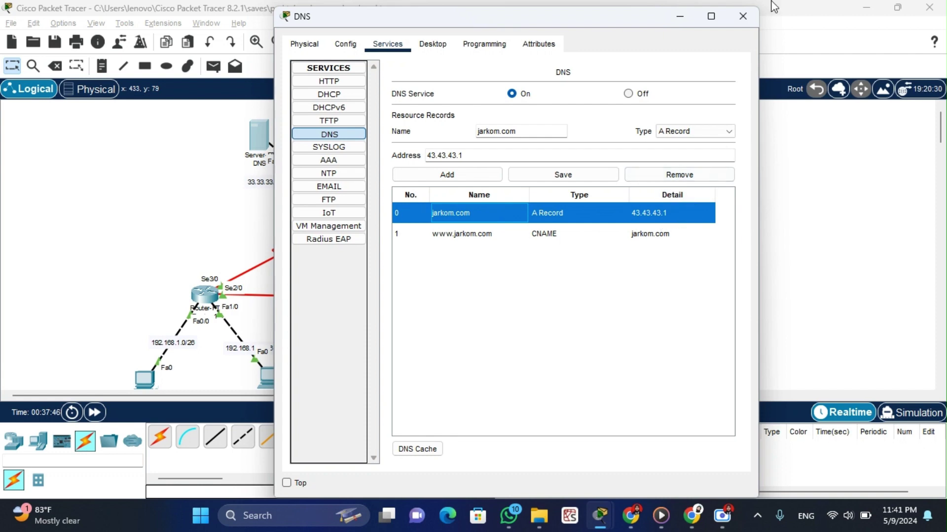
{"action": "left_click", "coordinate": [743, 15]}
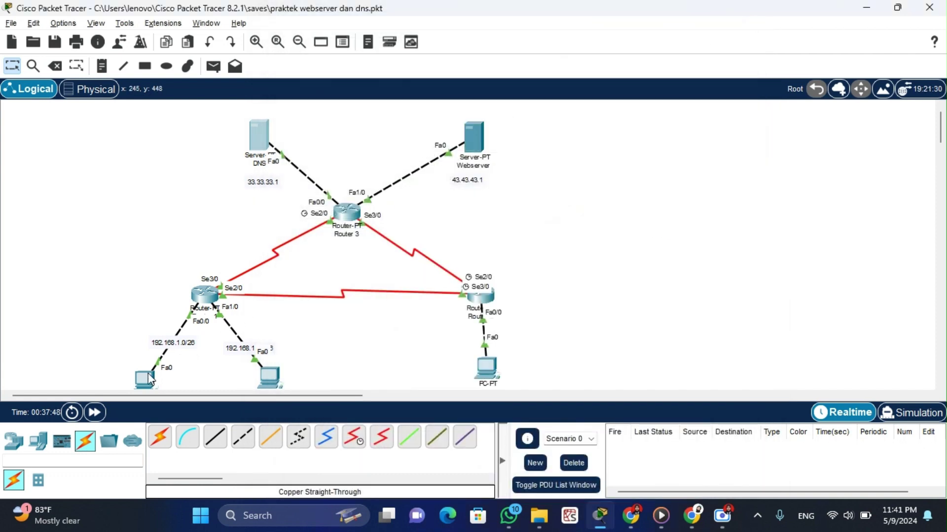
- Ping jarkom.com from PC 1's command prompt
{"action": "left_click", "coordinate": [143, 378]}
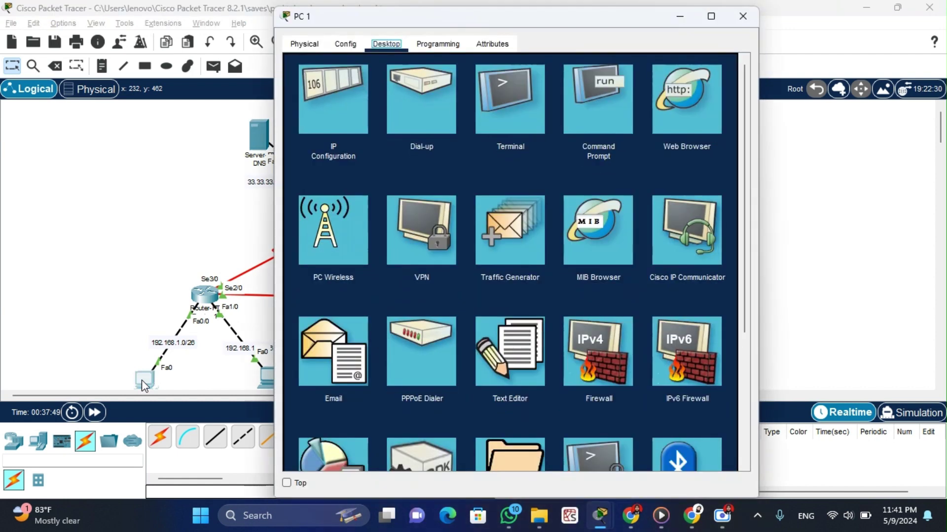
{"action": "left_click", "coordinate": [594, 108]}
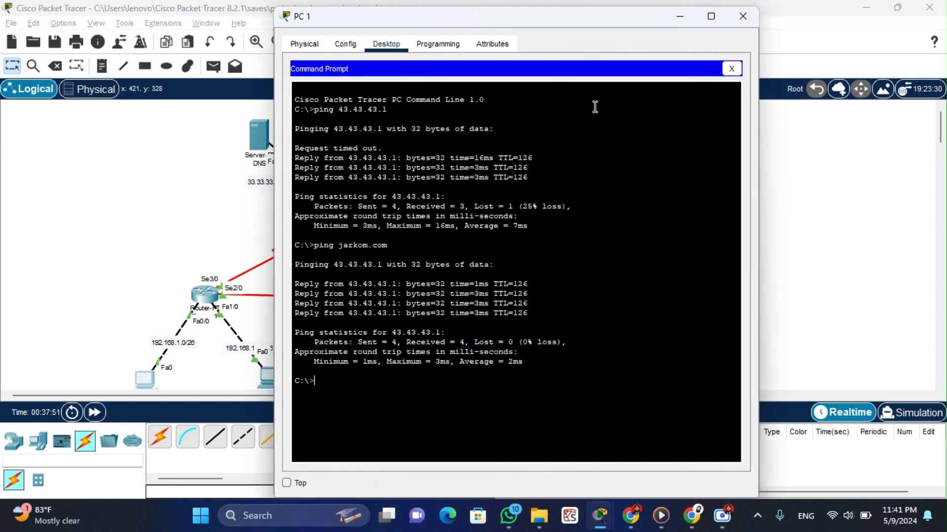
{"action": "type", "text": "ping jarkom.co"}
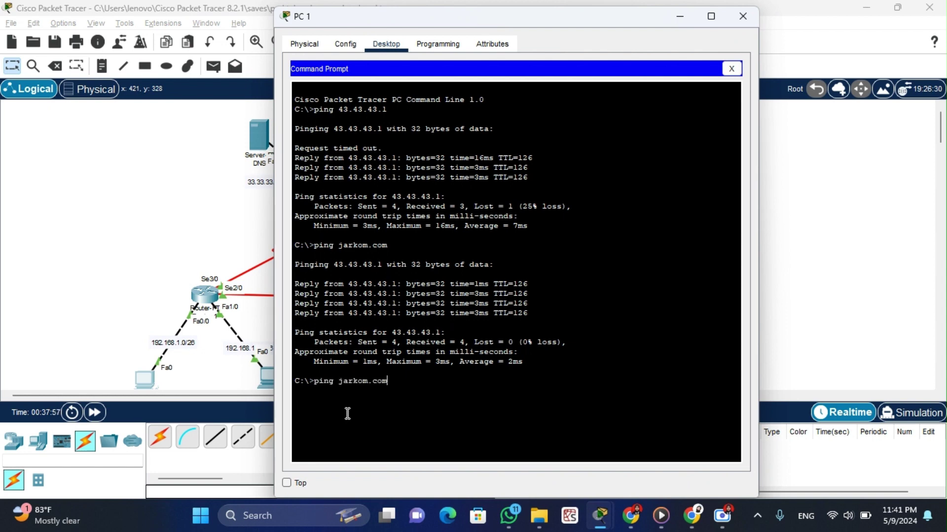
{"action": "type", "text": "m"}
{"action": "key", "text": "Return"}
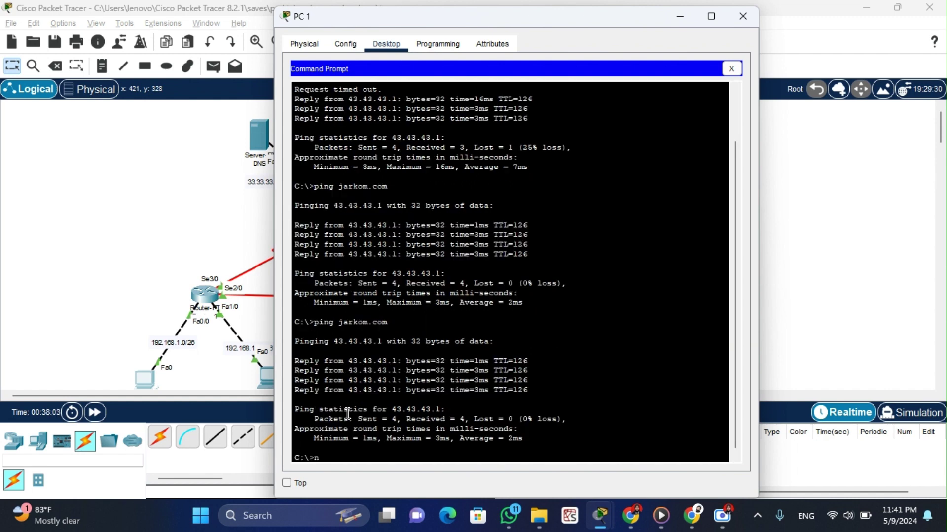
- Run nslookup jarkom.com in PC 1's command prompt, consulting the nslookup example on the DNS SERVER page in Chrome
{"action": "type", "text": "s"}
{"action": "mouse_move", "coordinate": [624, 515]}
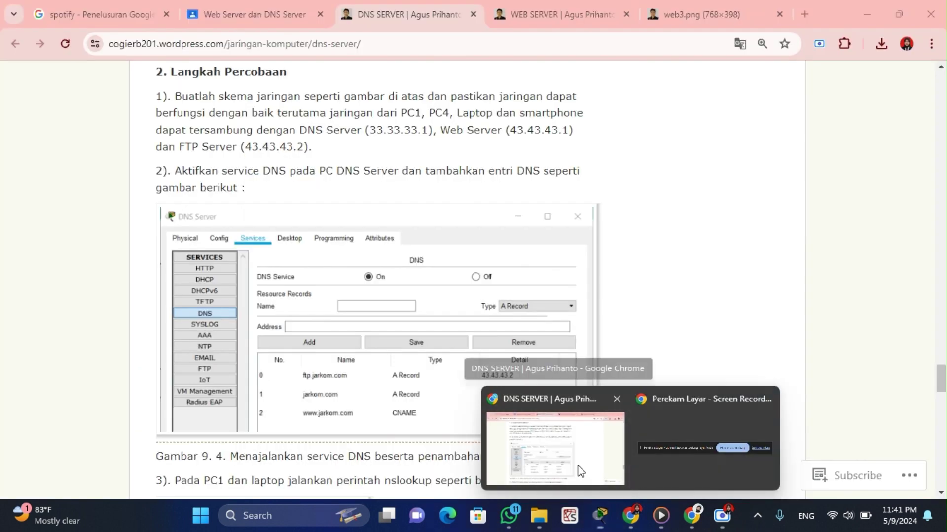
{"action": "left_click", "coordinate": [580, 469]}
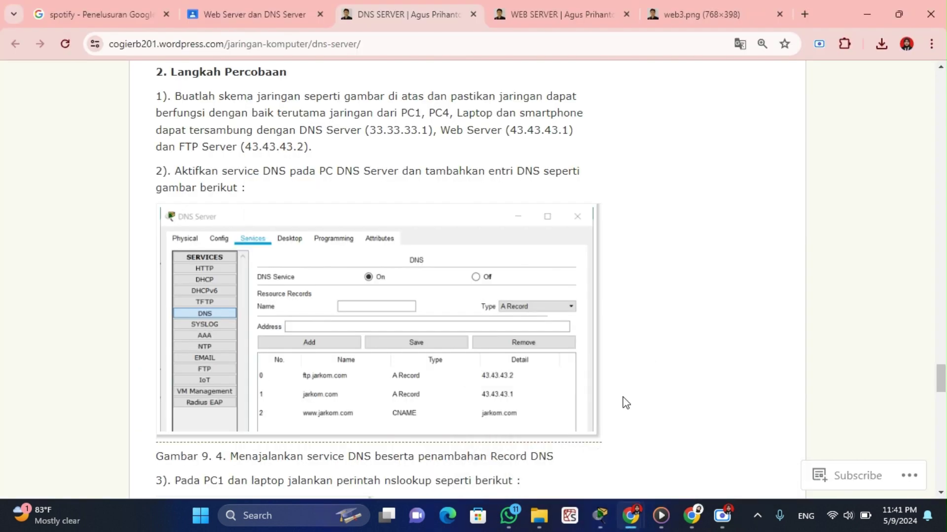
{"action": "left_click_drag", "start_coordinate": [940, 380], "coordinate": [943, 400]}
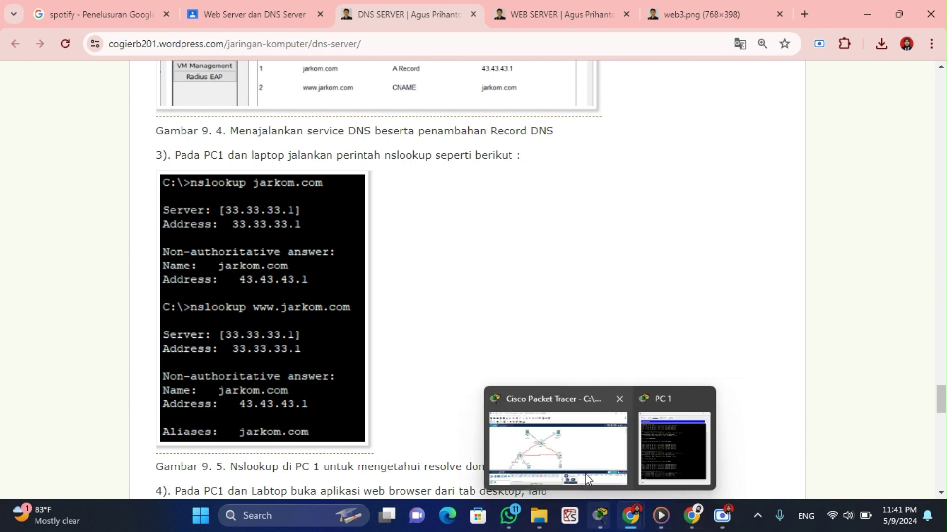
{"action": "left_click", "coordinate": [600, 519]}
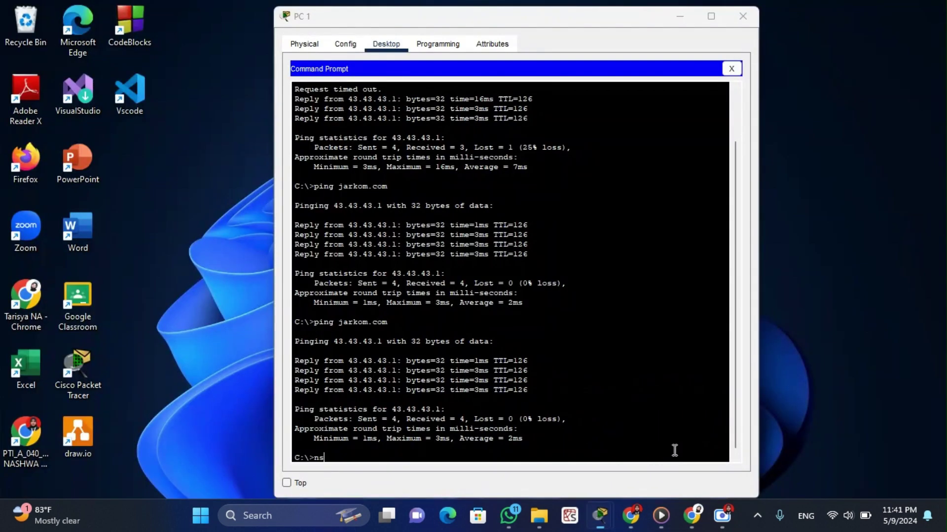
{"action": "left_click", "coordinate": [673, 449]}
{"action": "type", "text": "nsl"}
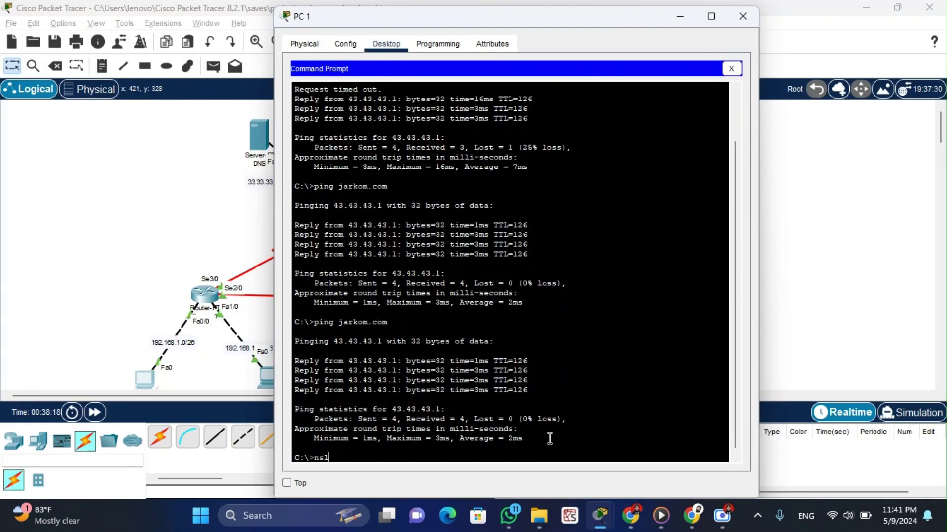
{"action": "type", "text": "ookup jarkom.com"}
{"action": "key", "text": "Return"}
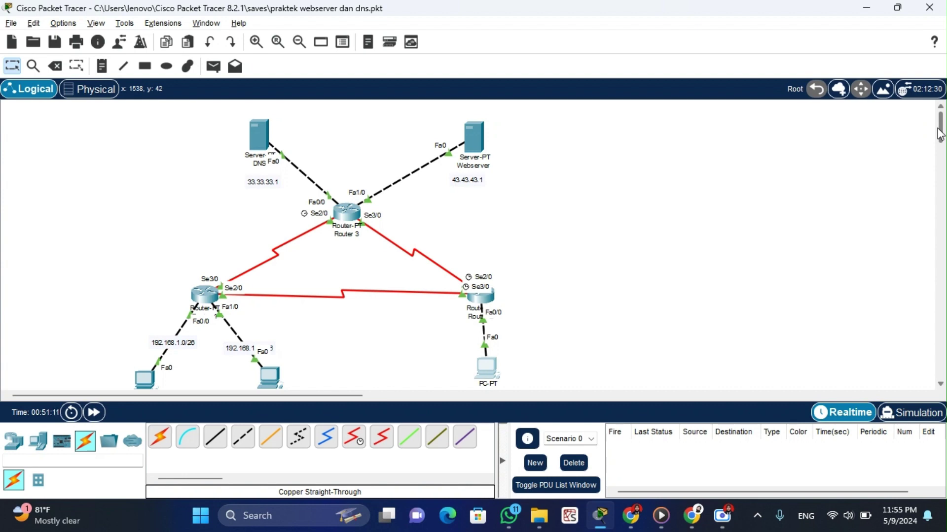
- Review the resource records in the DNS server's DNS service and close its window
{"action": "left_click", "coordinate": [268, 131]}
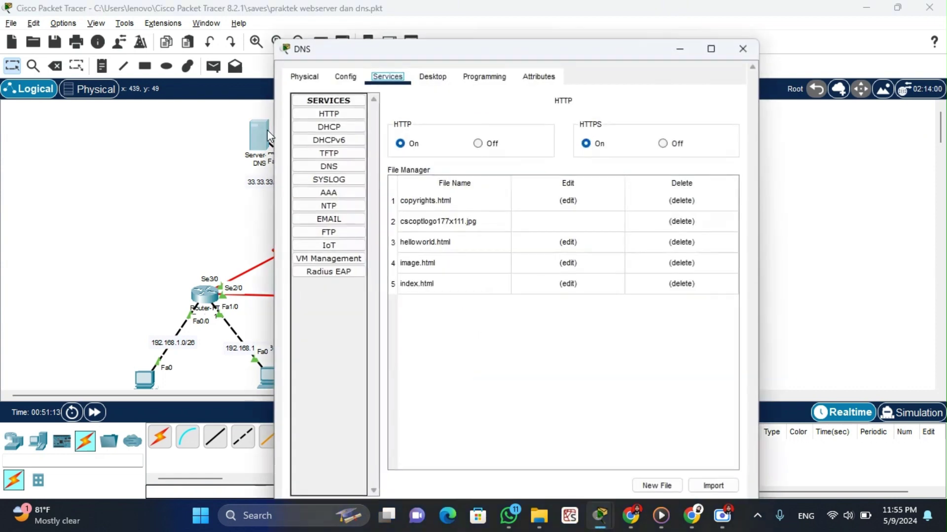
{"action": "left_click", "coordinate": [340, 168]}
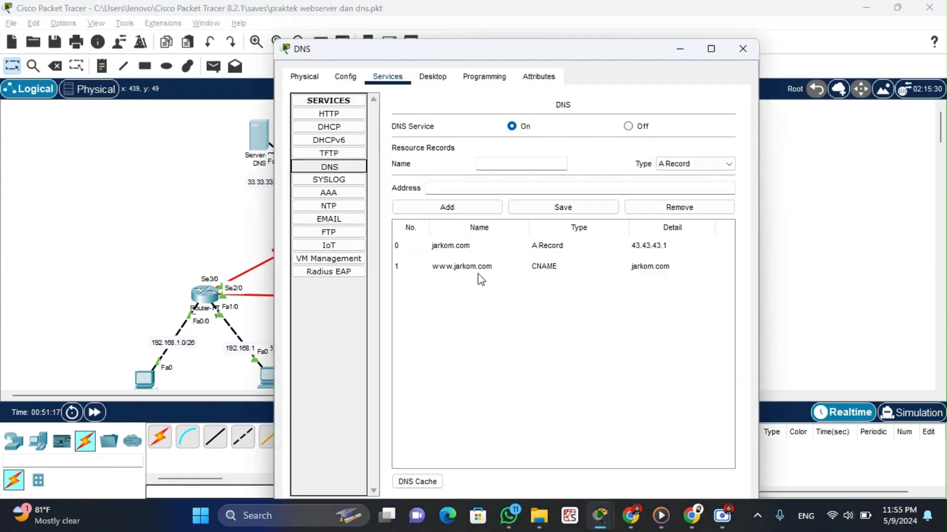
{"action": "left_click", "coordinate": [744, 52]}
{"action": "left_click_drag", "start_coordinate": [940, 123], "coordinate": [940, 127]}
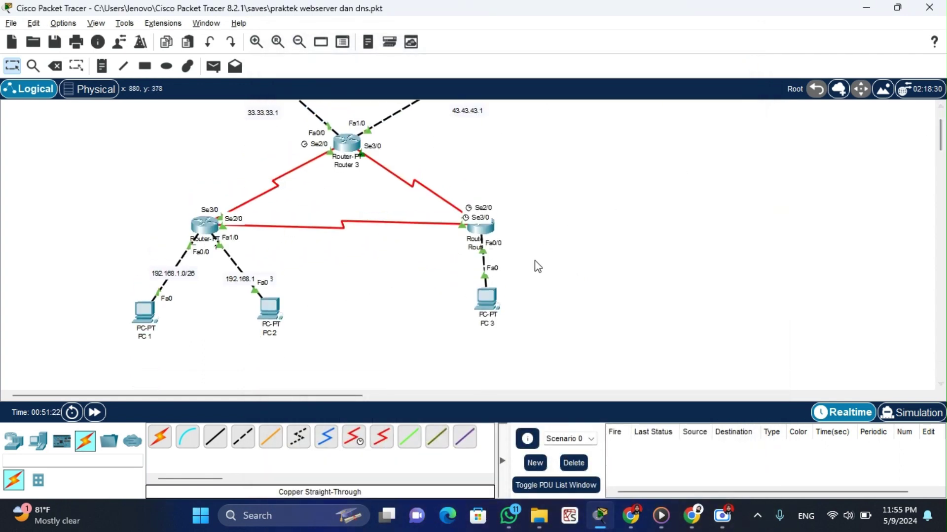
{"action": "left_click", "coordinate": [145, 311]}
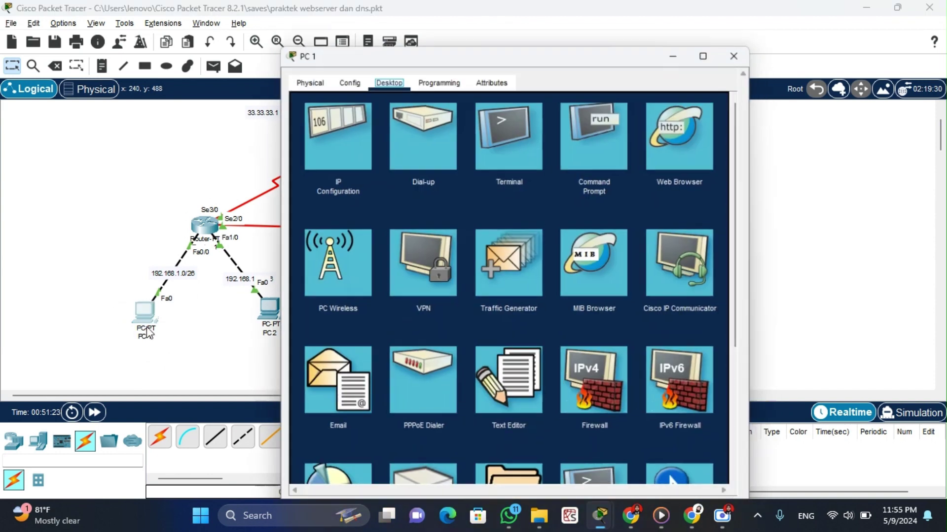
{"action": "left_click", "coordinate": [590, 136]}
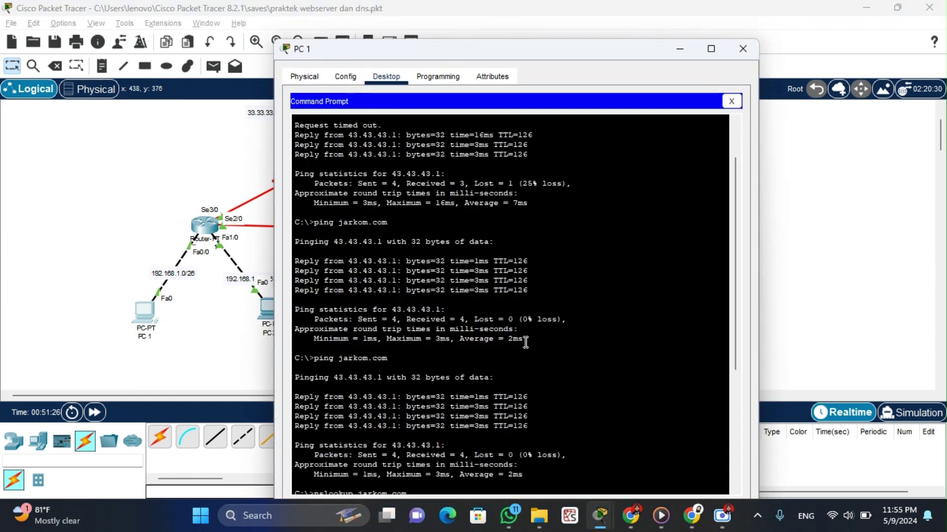
{"action": "left_click_drag", "start_coordinate": [735, 277], "coordinate": [735, 426]}
{"action": "type", "text": "ping www"}
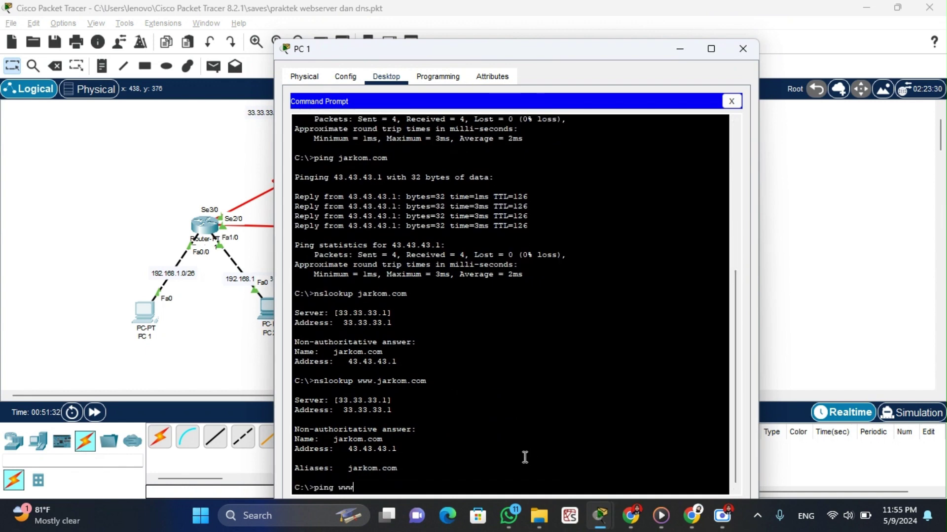
{"action": "type", "text": ".jarkom.com"}
{"action": "key", "text": "Return"}
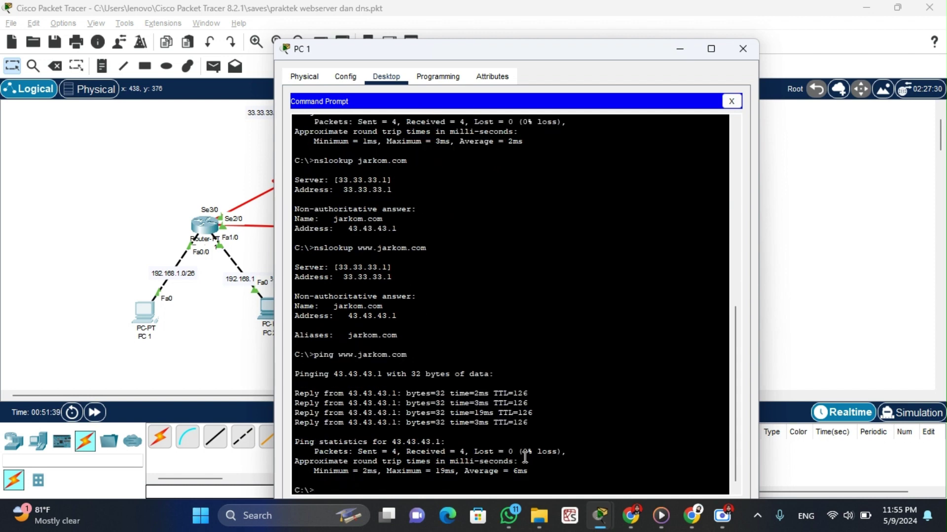
{"action": "type", "text": "nslooku"}
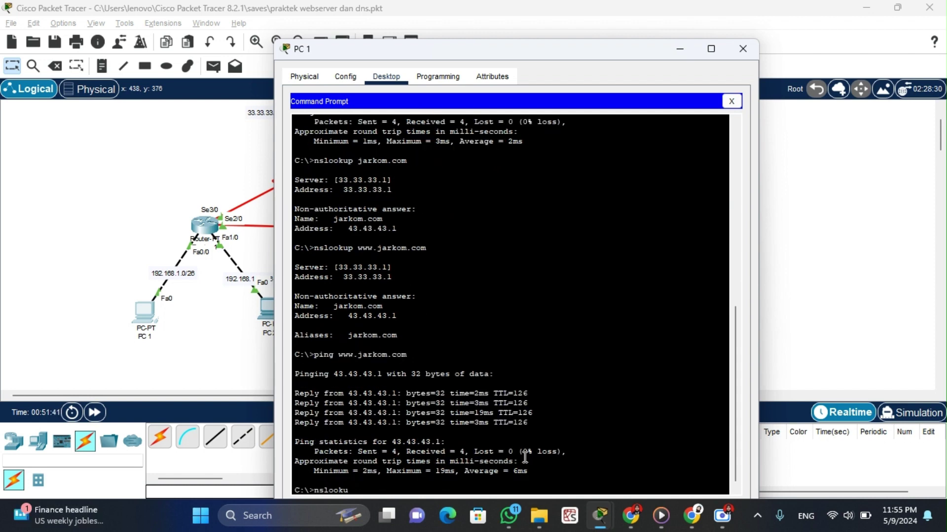
{"action": "type", "text": "p www.jarkom.com"}
{"action": "key", "text": "Return"}
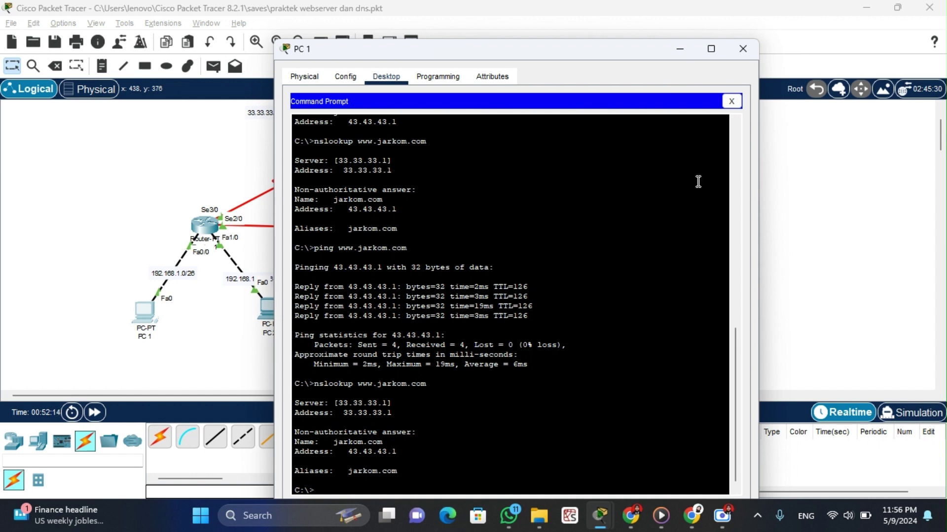
{"action": "left_click", "coordinate": [742, 49]}
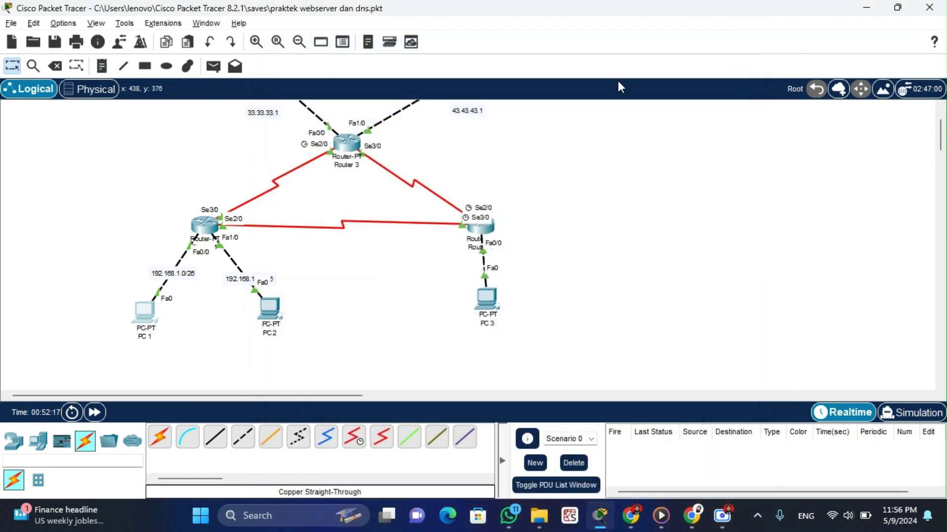
{"action": "left_click", "coordinate": [136, 312]}
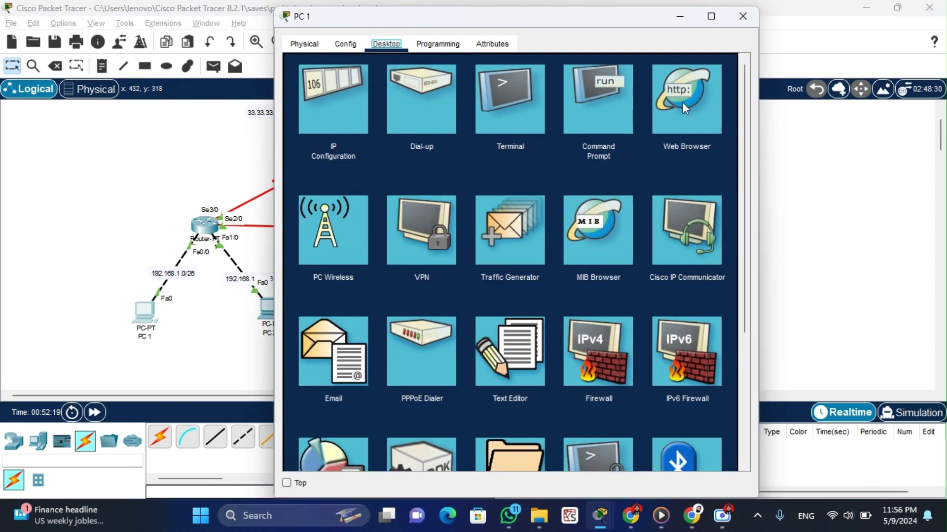
{"action": "left_click", "coordinate": [682, 102]}
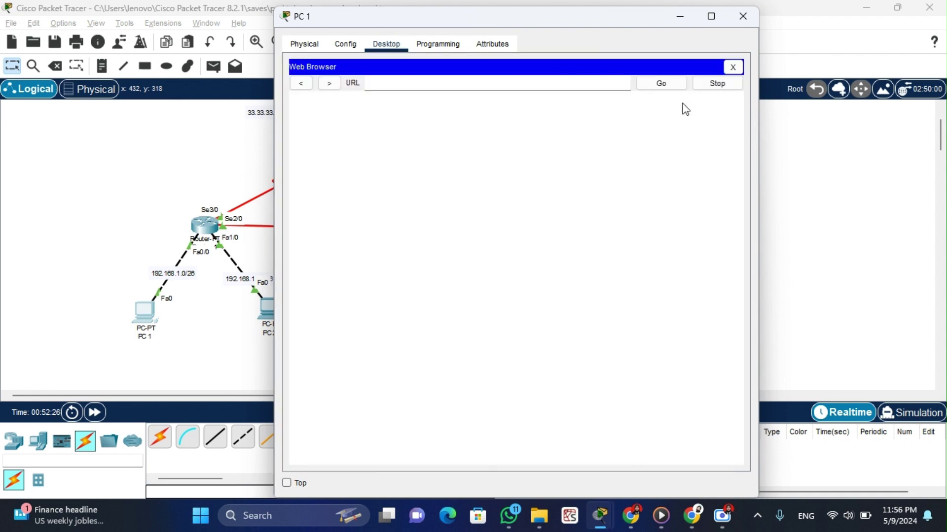
{"action": "type", "text": "www.jarkom.com"}
{"action": "key", "text": "Return"}
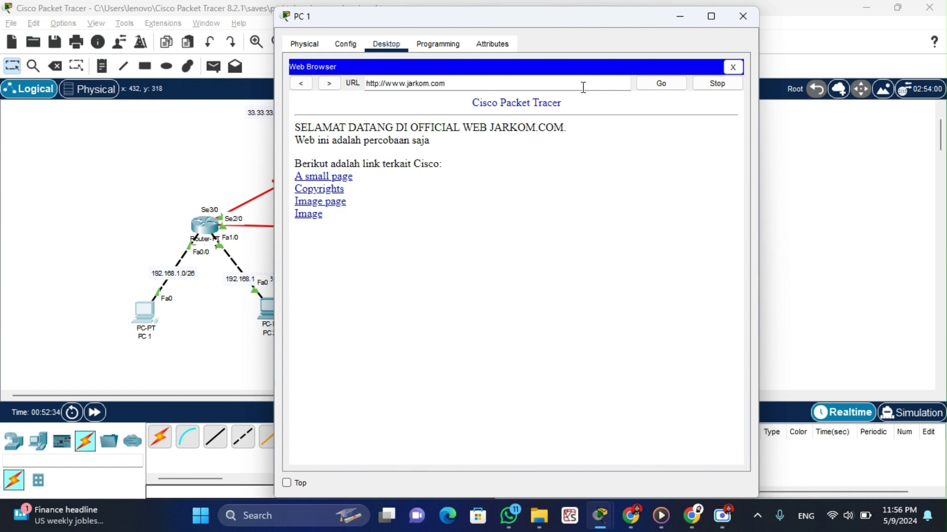
{"action": "left_click", "coordinate": [742, 17]}
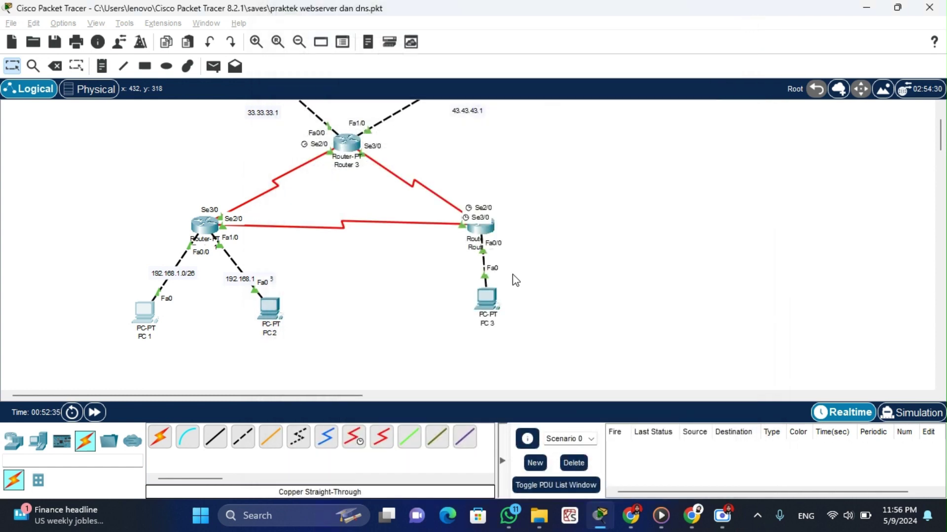
- Check the DNS server address in PC 3's IP configuration and close the PC 3 window
{"action": "left_click", "coordinate": [499, 301]}
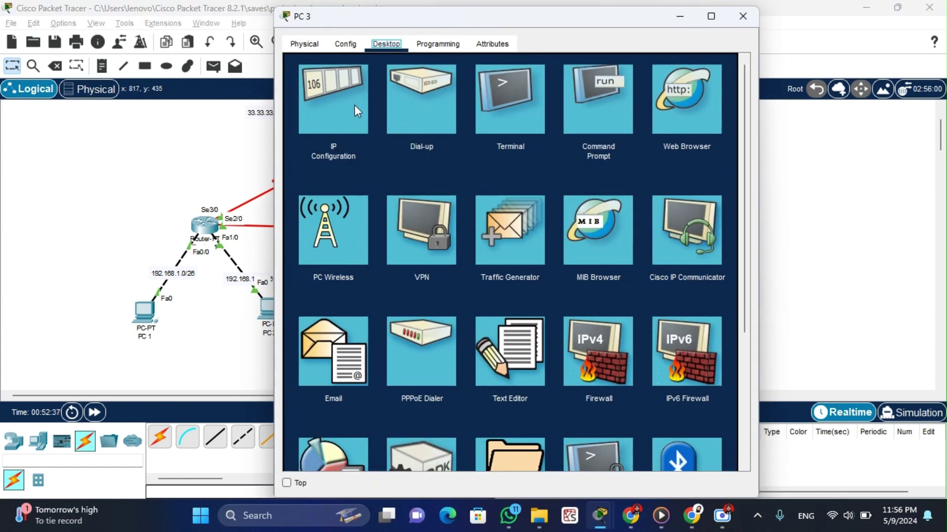
{"action": "left_click", "coordinate": [354, 105]}
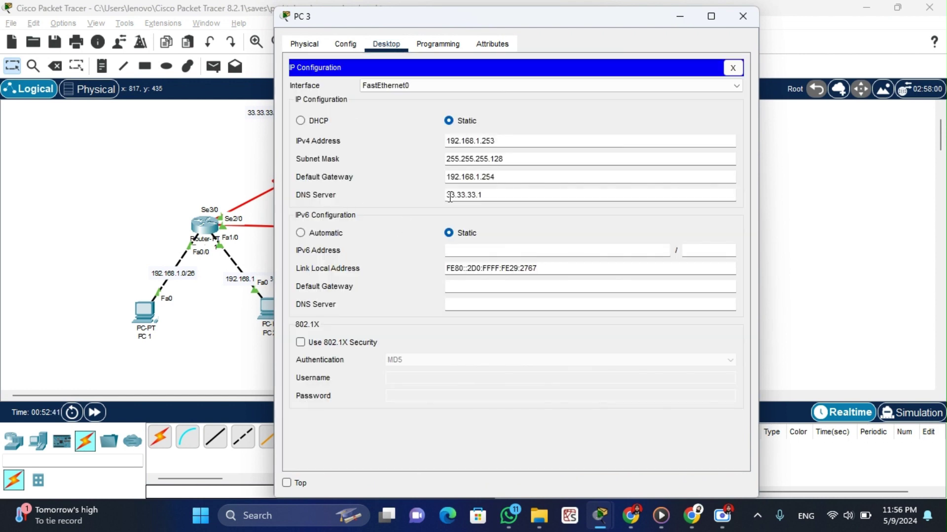
{"action": "left_click_drag", "start_coordinate": [449, 197], "coordinate": [457, 197]}
{"action": "left_click", "coordinate": [476, 197], "text": "shift"}
{"action": "left_click", "coordinate": [740, 19]}
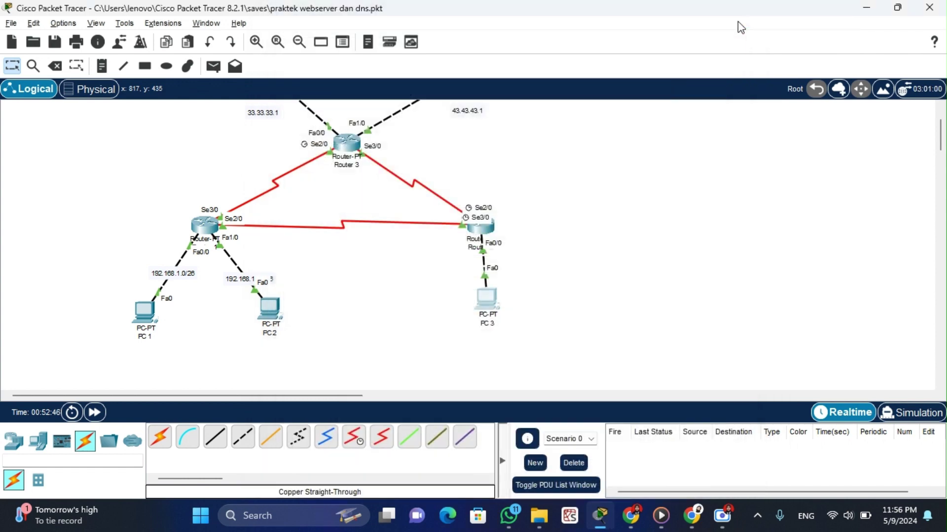
{"action": "left_click", "coordinate": [496, 296]}
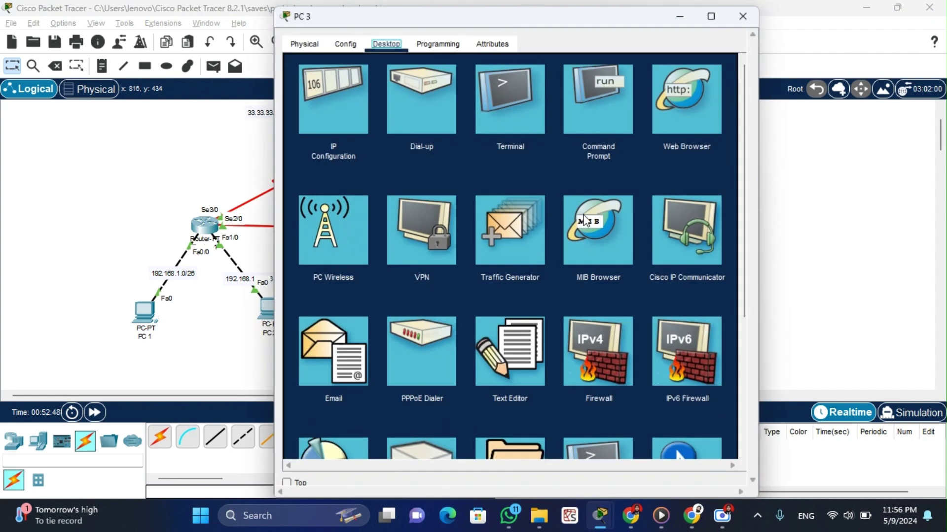
{"action": "left_click", "coordinate": [602, 111]}
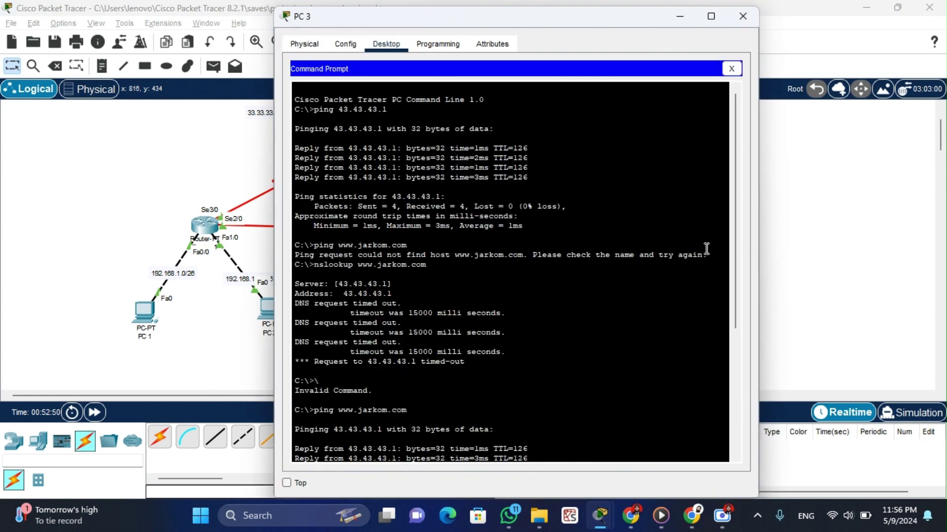
{"action": "left_click_drag", "start_coordinate": [738, 261], "coordinate": [743, 403]}
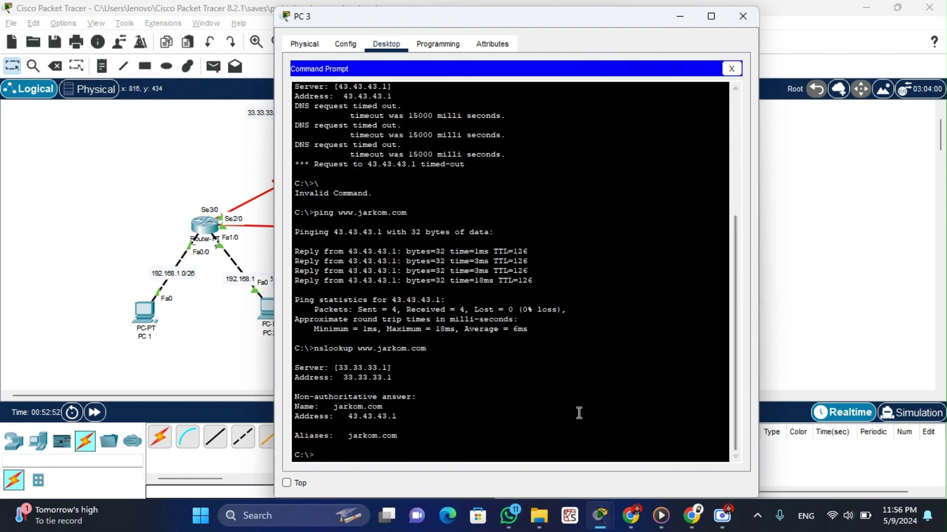
{"action": "type", "text": "pin"}
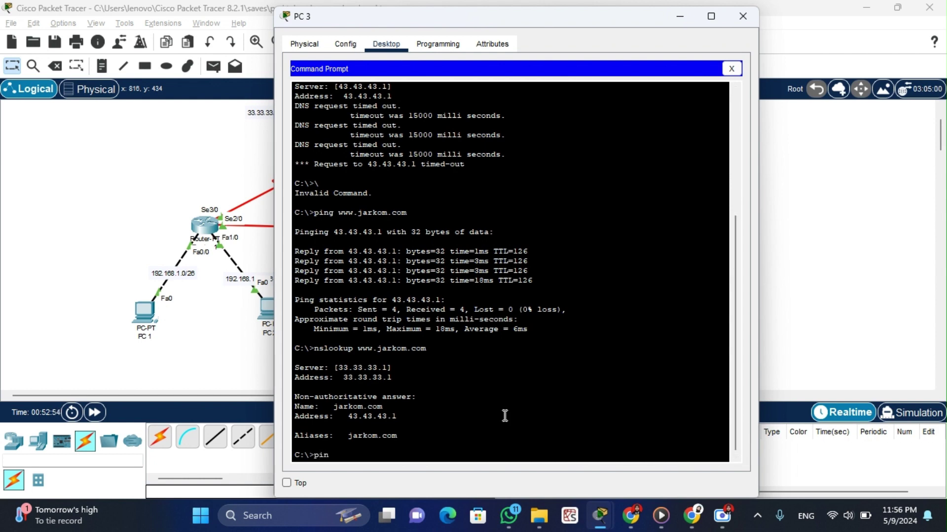
{"action": "type", "text": "g www.jarkom.com"}
{"action": "key", "text": "Return"}
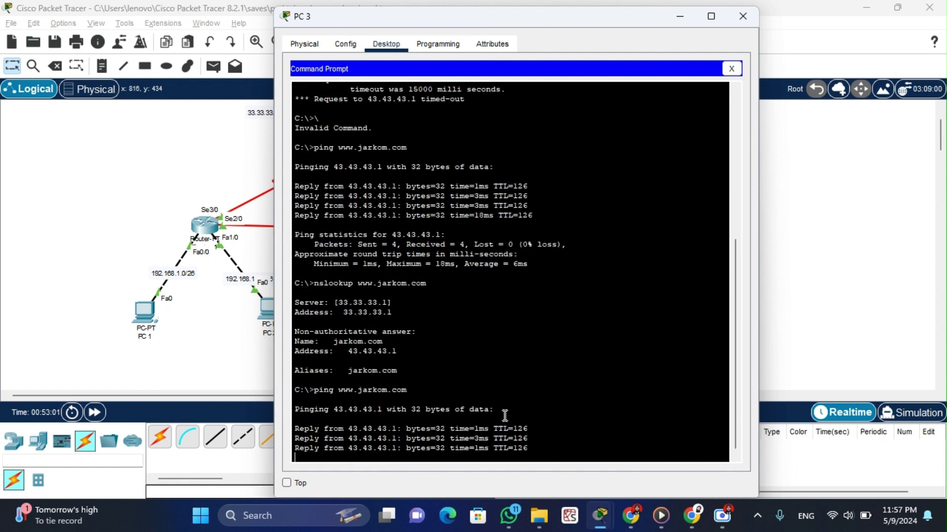
{"action": "type", "text": "ns"}
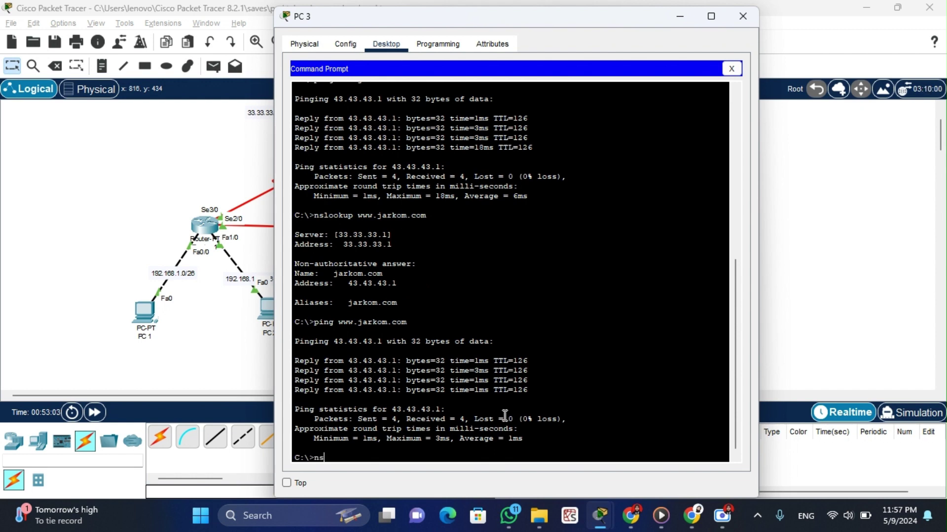
{"action": "type", "text": "look"}
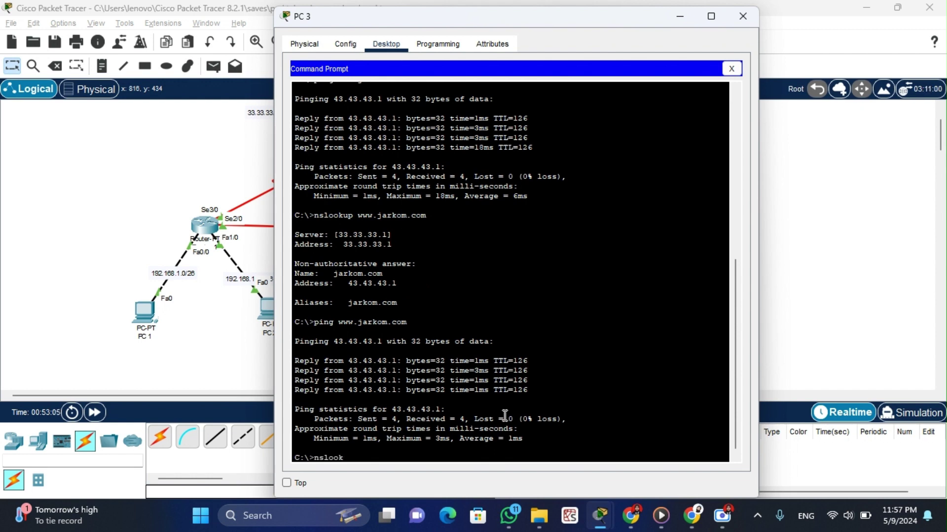
{"action": "type", "text": "up www"}
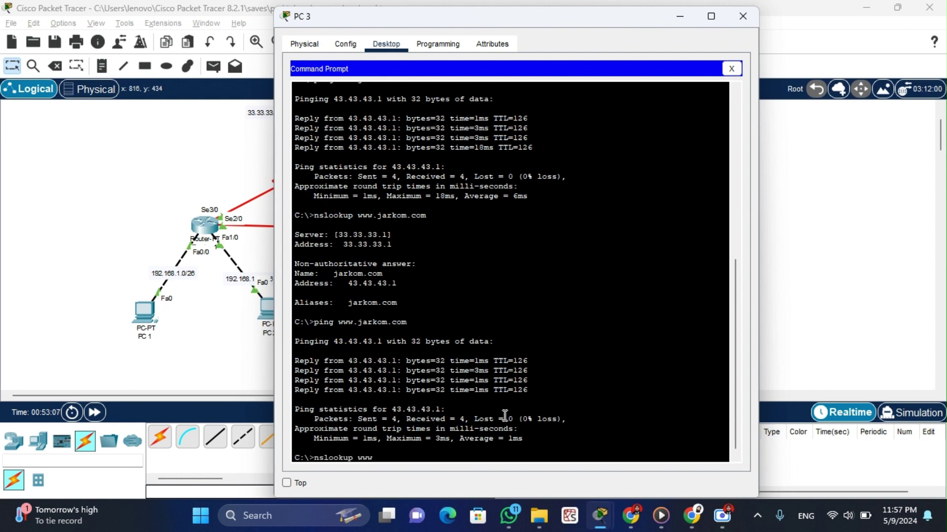
{"action": "type", "text": ".jarkom.com"}
{"action": "key", "text": "Return"}
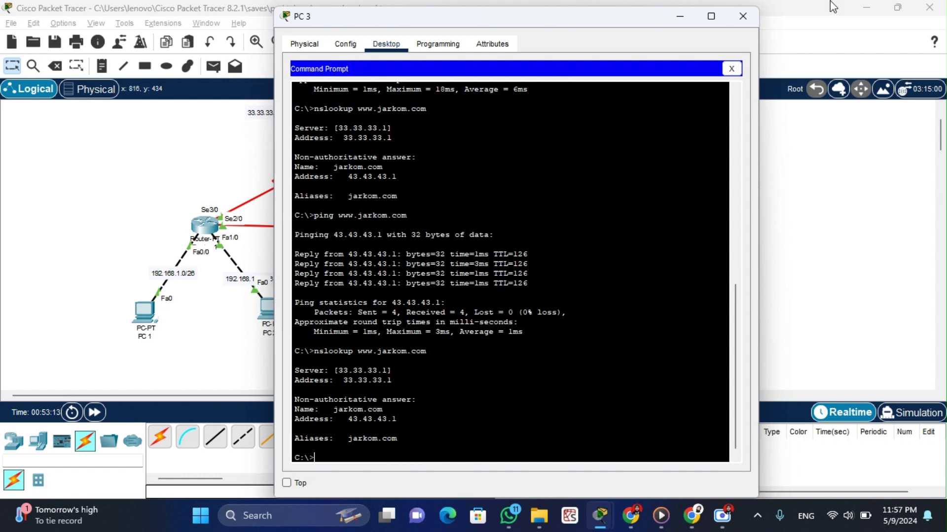
{"action": "left_click", "coordinate": [750, 15]}
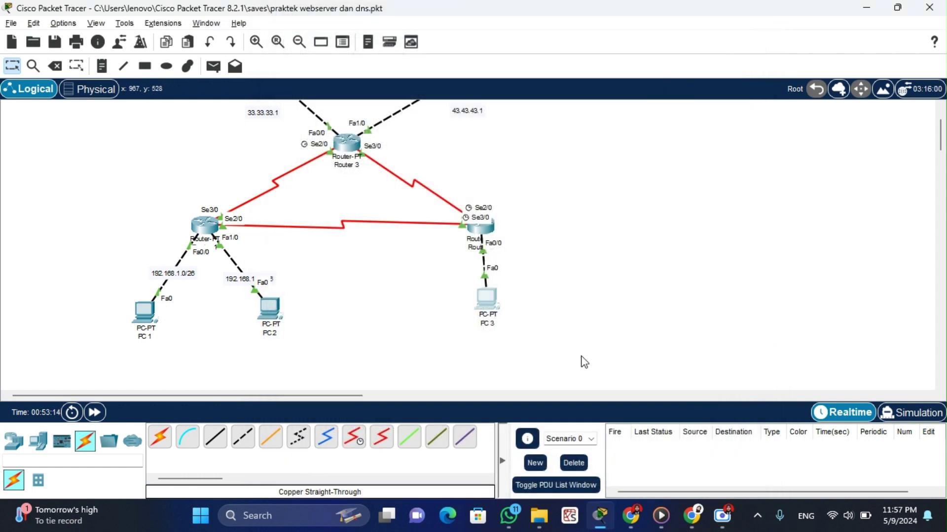
{"action": "left_click", "coordinate": [494, 295]}
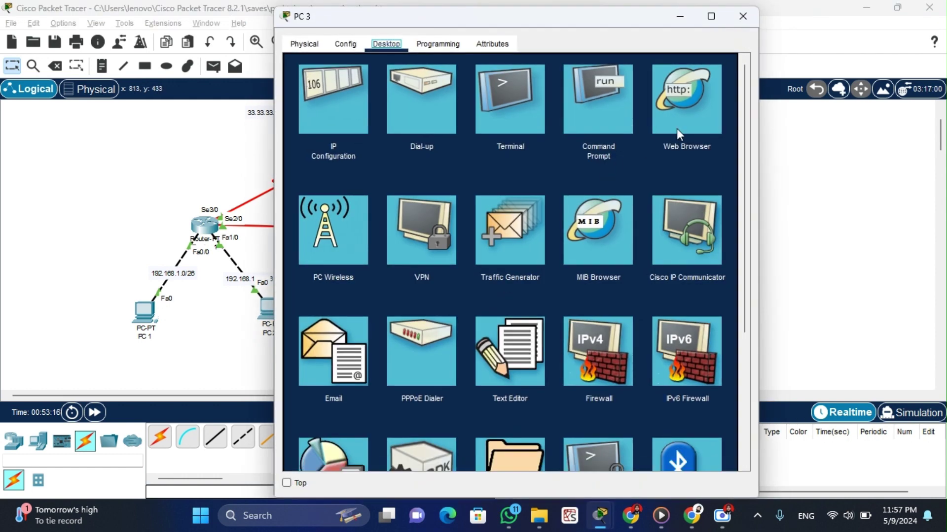
{"action": "left_click", "coordinate": [694, 120]}
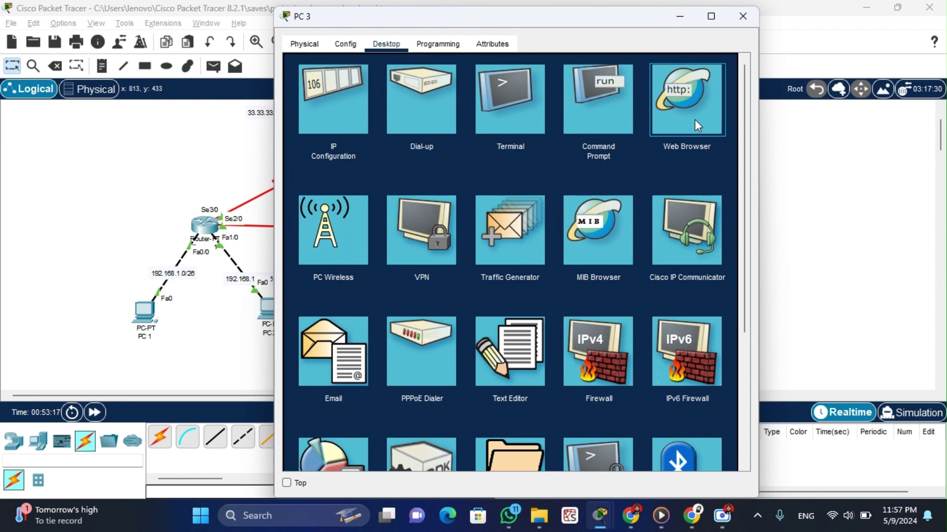
{"action": "left_click", "coordinate": [694, 119]}
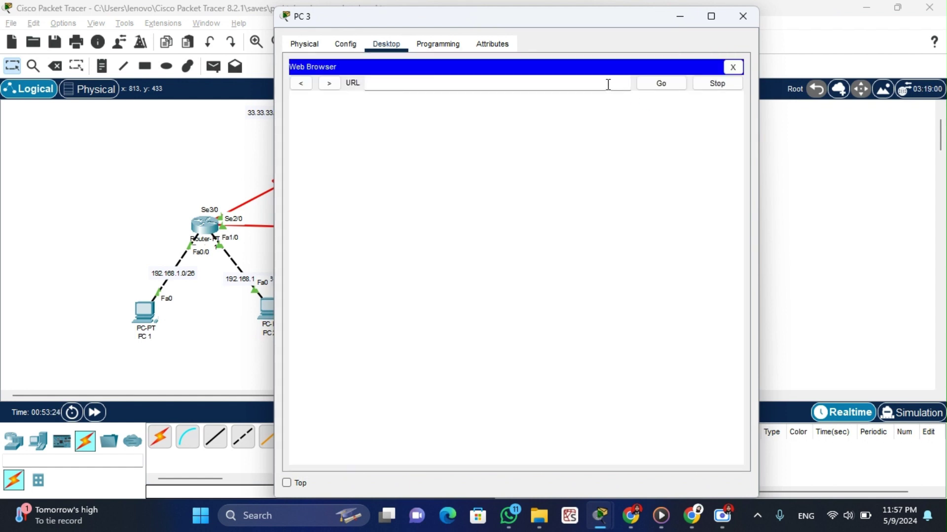
{"action": "type", "text": "www.jarkom.com"}
{"action": "key", "text": "Return"}
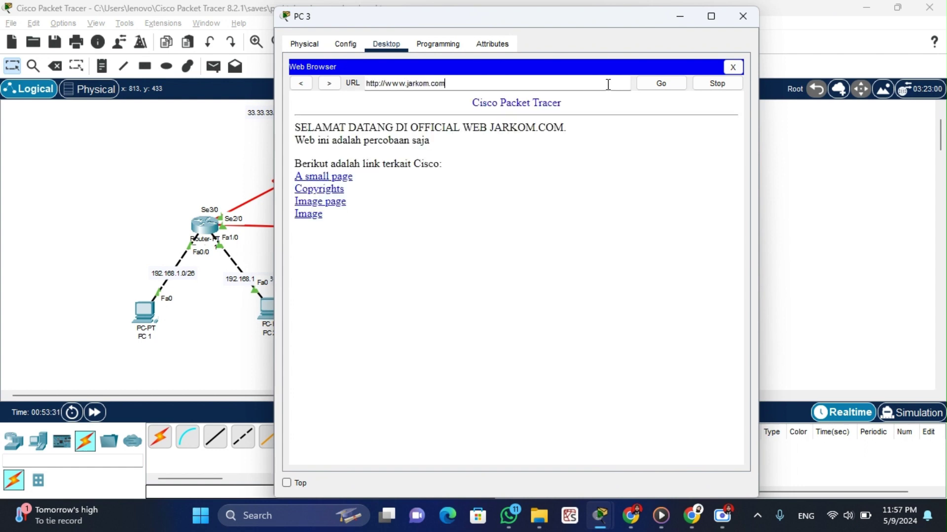
{"action": "left_click", "coordinate": [743, 16]}
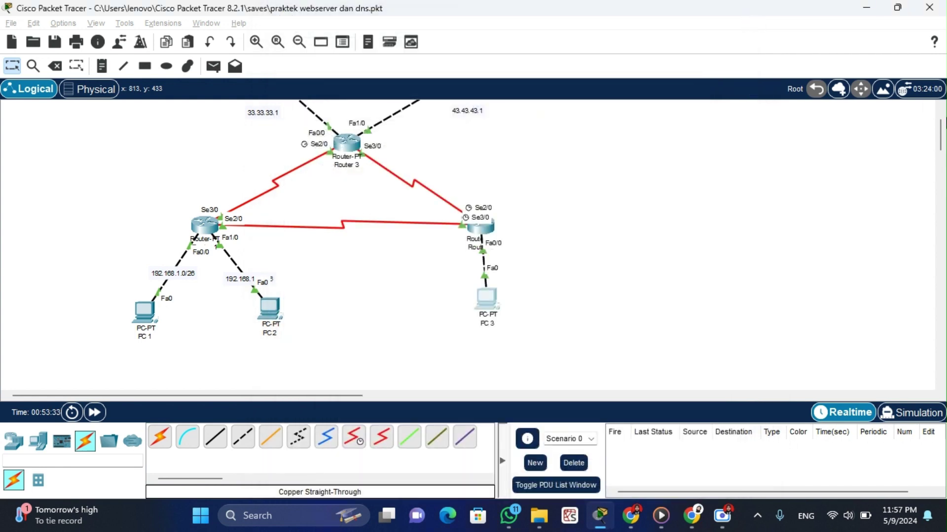
{"action": "scroll", "coordinate": [940, 127], "scroll_direction": "up", "scroll_amount": 3}
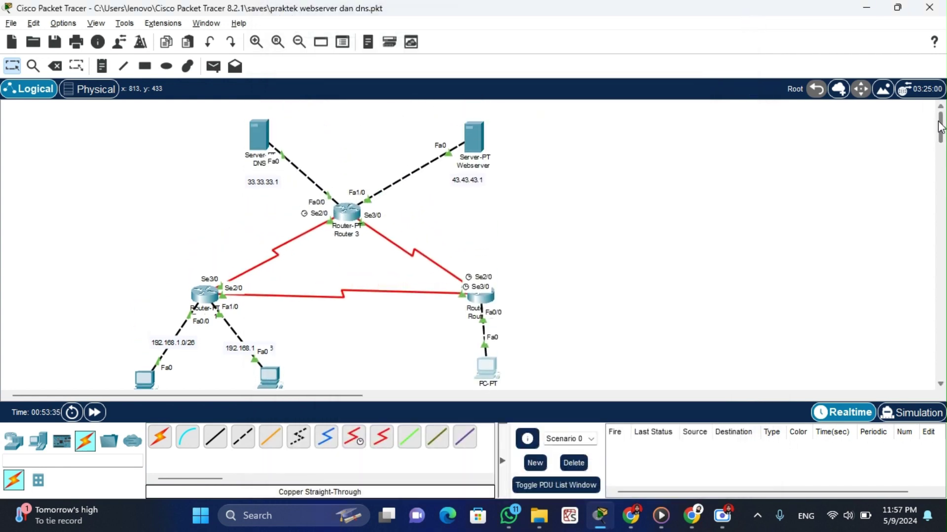